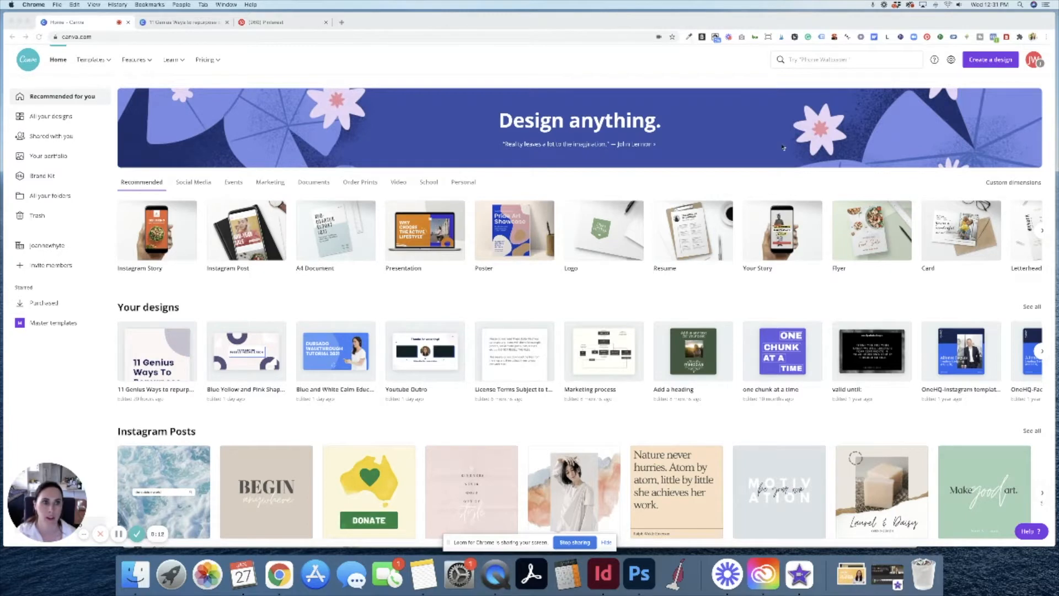
Find the Pinterest Pin format and start a new blank Pinterest Pin design
{"action": "left_click", "coordinate": [817, 59]}
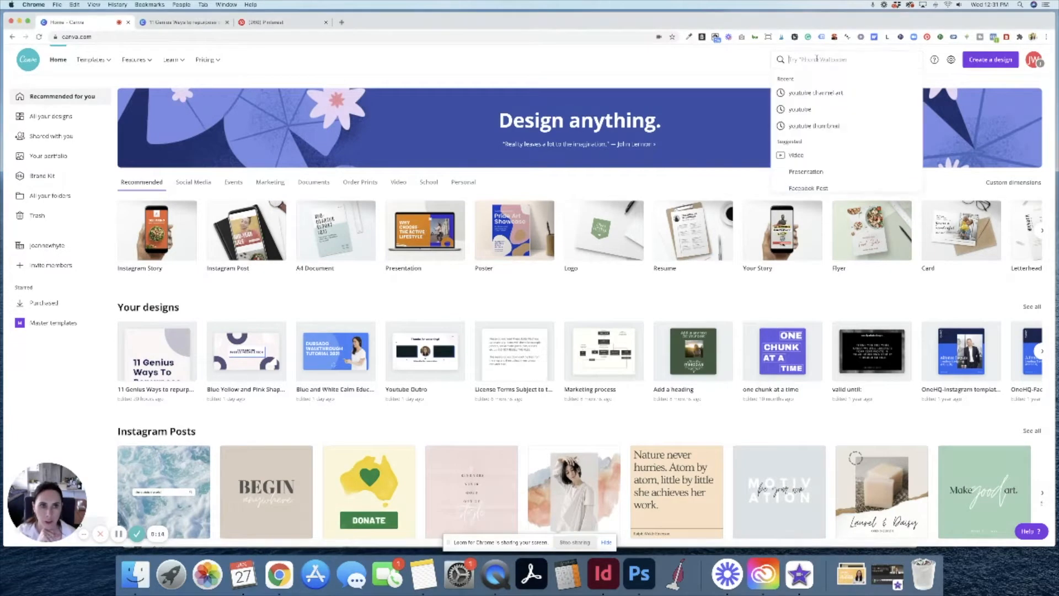
{"action": "type", "text": "pintere"}
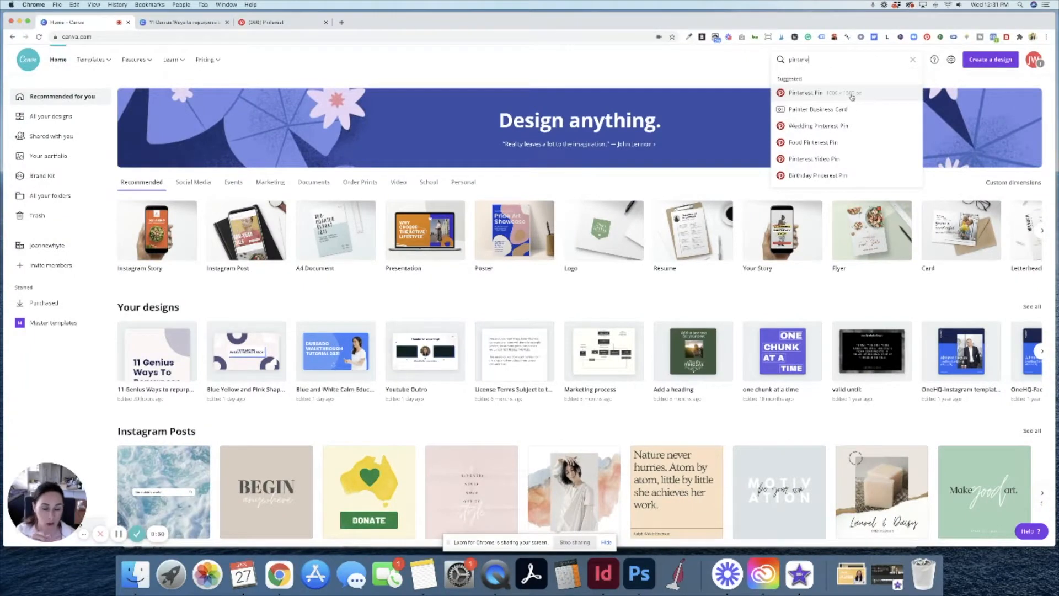
{"action": "left_click", "coordinate": [810, 95]}
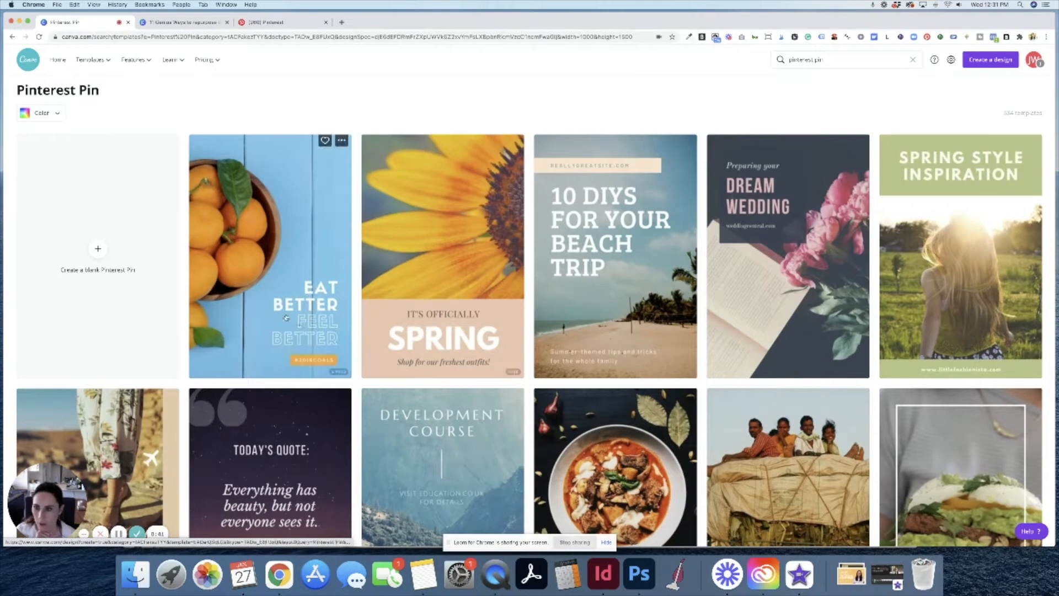
{"action": "left_click", "coordinate": [98, 248]}
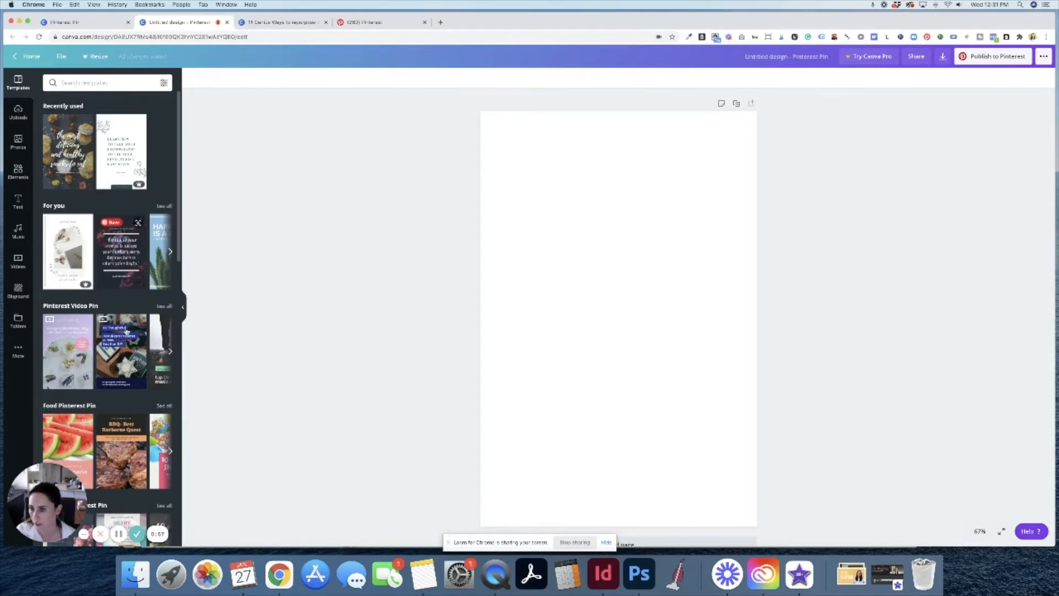
Apply the Food Pinterest Pin template reading "the most delicious and healthy snacks to eat" to the blank page
{"action": "scroll", "coordinate": [127, 331], "scroll_direction": "down", "scroll_amount": 4}
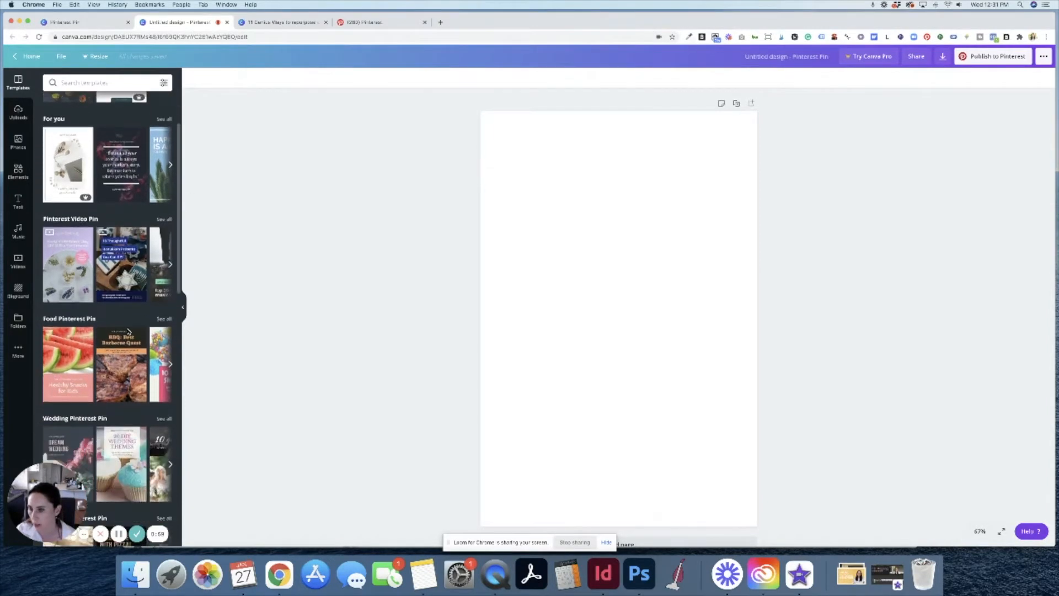
{"action": "scroll", "coordinate": [128, 334], "scroll_direction": "right", "scroll_amount": 2}
{"action": "scroll", "coordinate": [128, 332], "scroll_direction": "right", "scroll_amount": 6}
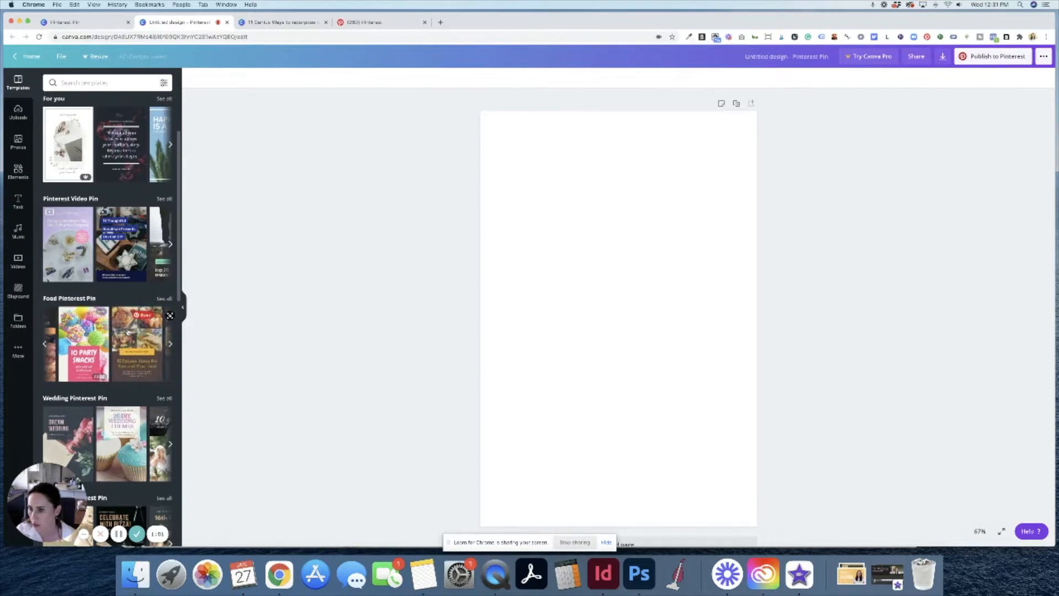
{"action": "scroll", "coordinate": [159, 315], "scroll_direction": "right", "scroll_amount": 4}
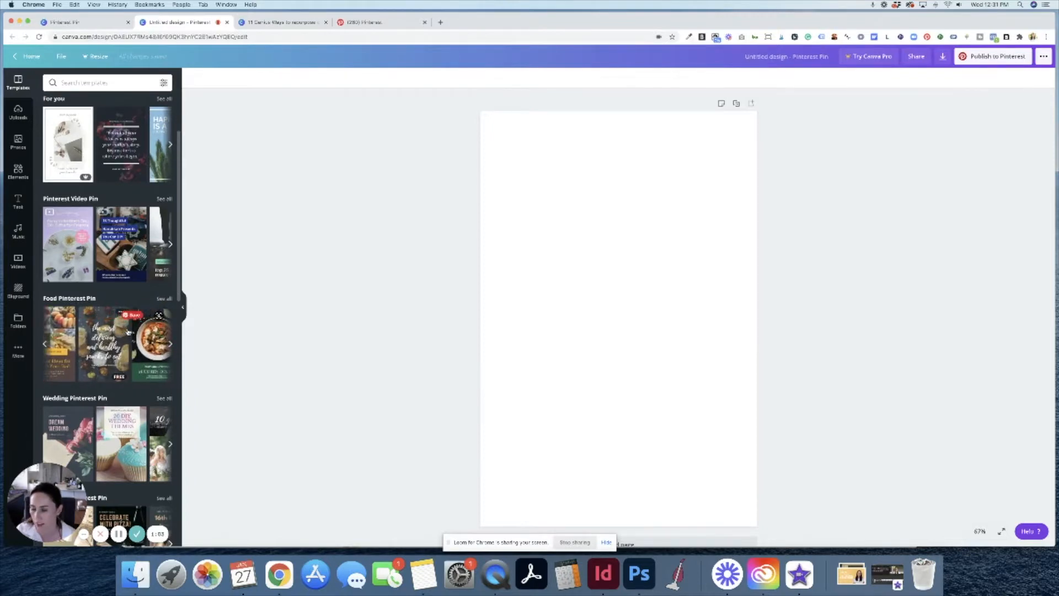
{"action": "scroll", "coordinate": [149, 410], "scroll_direction": "up", "scroll_amount": 1}
{"action": "scroll", "coordinate": [150, 410], "scroll_direction": "down", "scroll_amount": 1}
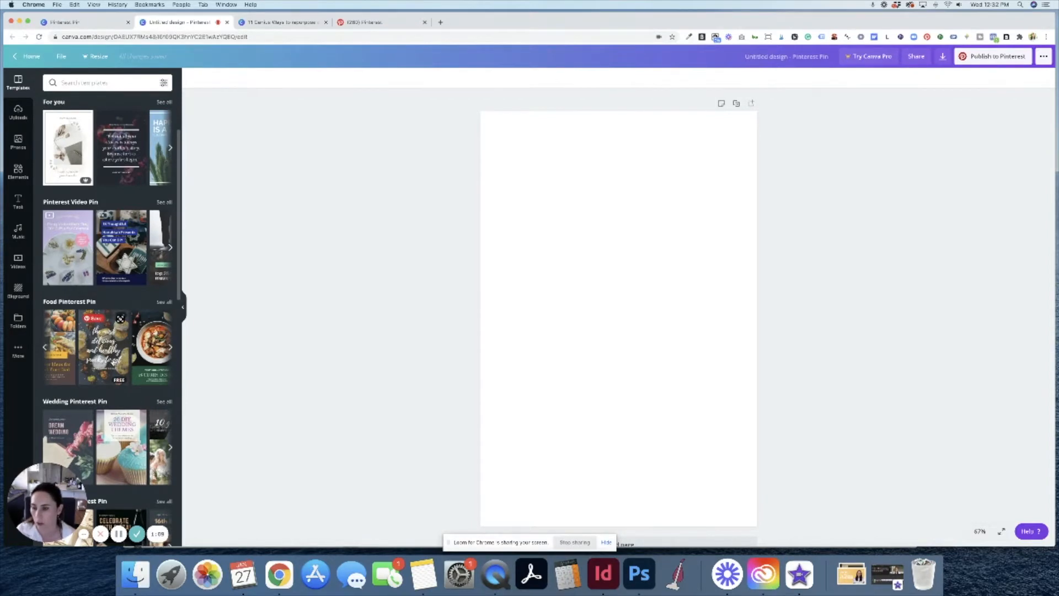
{"action": "left_click", "coordinate": [109, 359]}
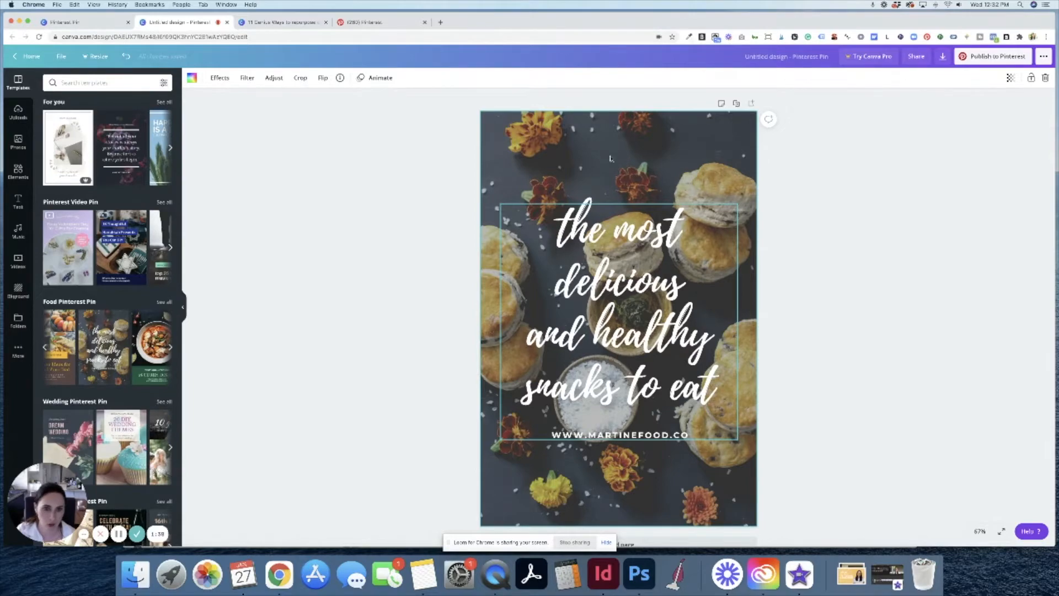
Ungroup the headline and website text, and move the website line down near the pin's lower edge
{"action": "left_click", "coordinate": [664, 301]}
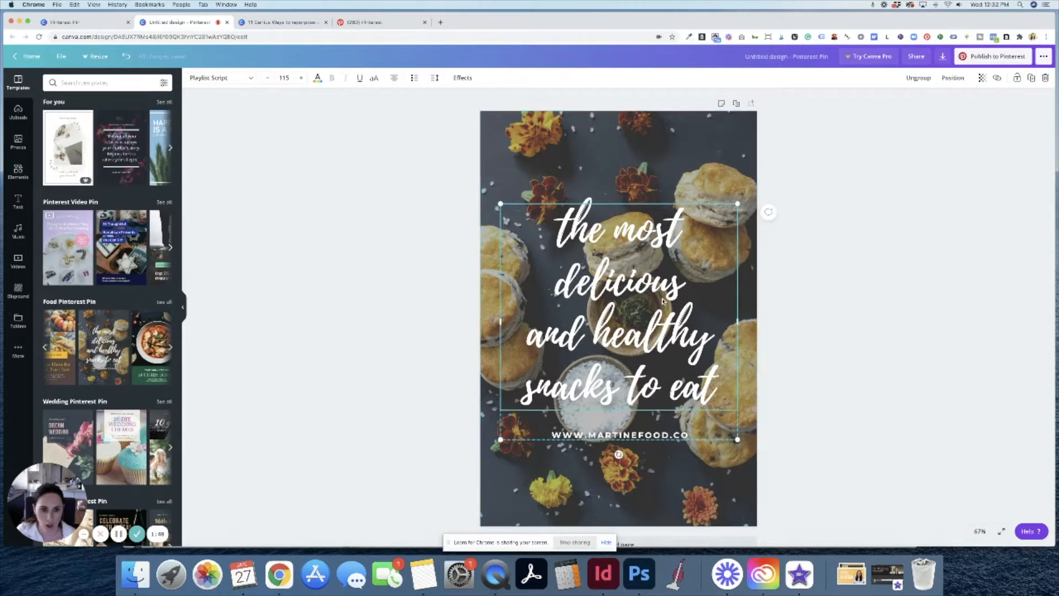
{"action": "left_click", "coordinate": [918, 78]}
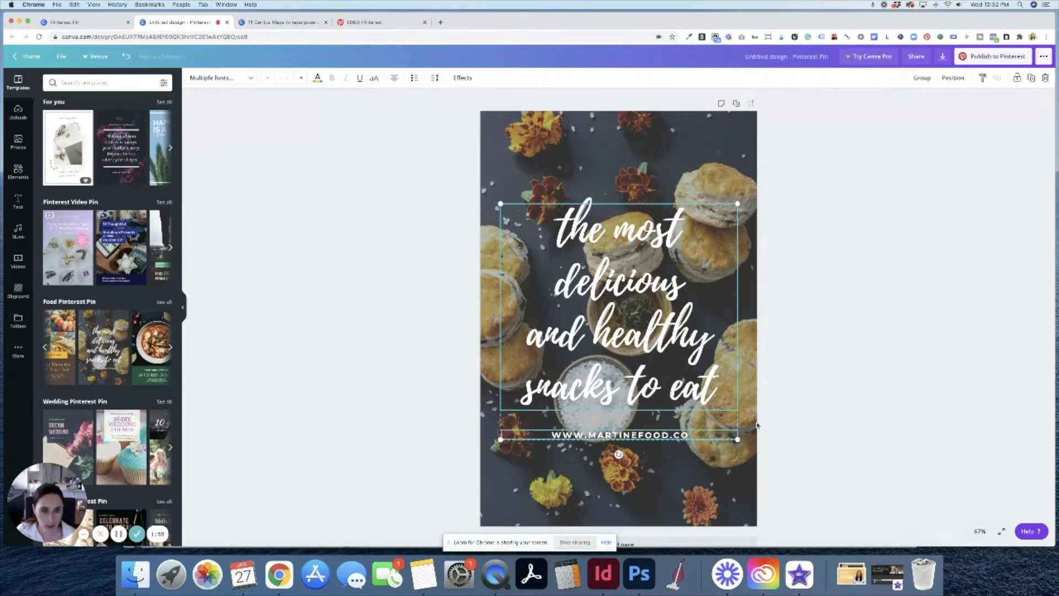
{"action": "left_click", "coordinate": [651, 436]}
{"action": "left_click_drag", "start_coordinate": [660, 439], "coordinate": [655, 513]}
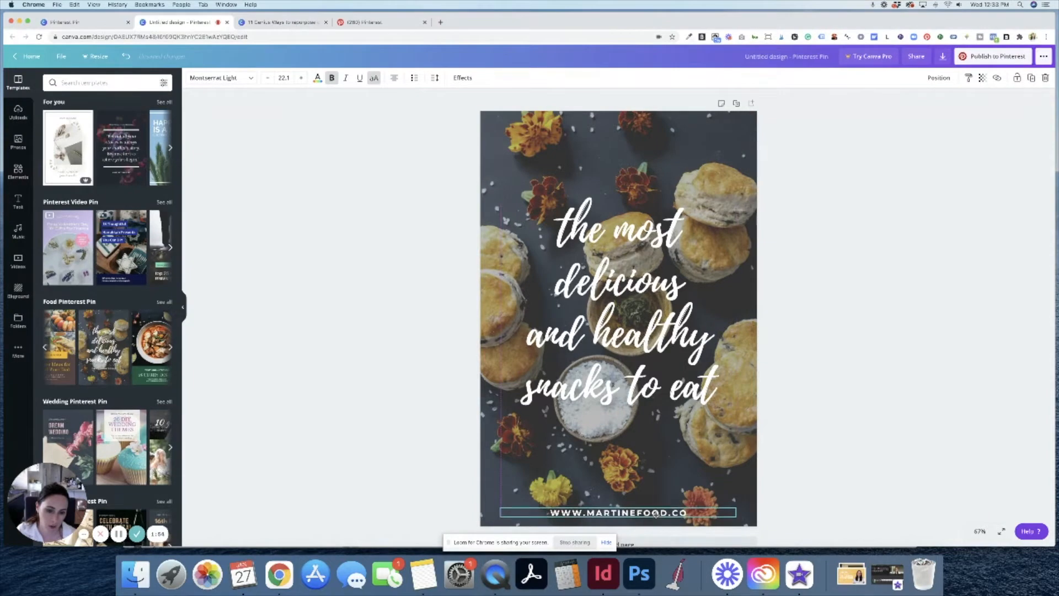
{"action": "left_click", "coordinate": [820, 397]}
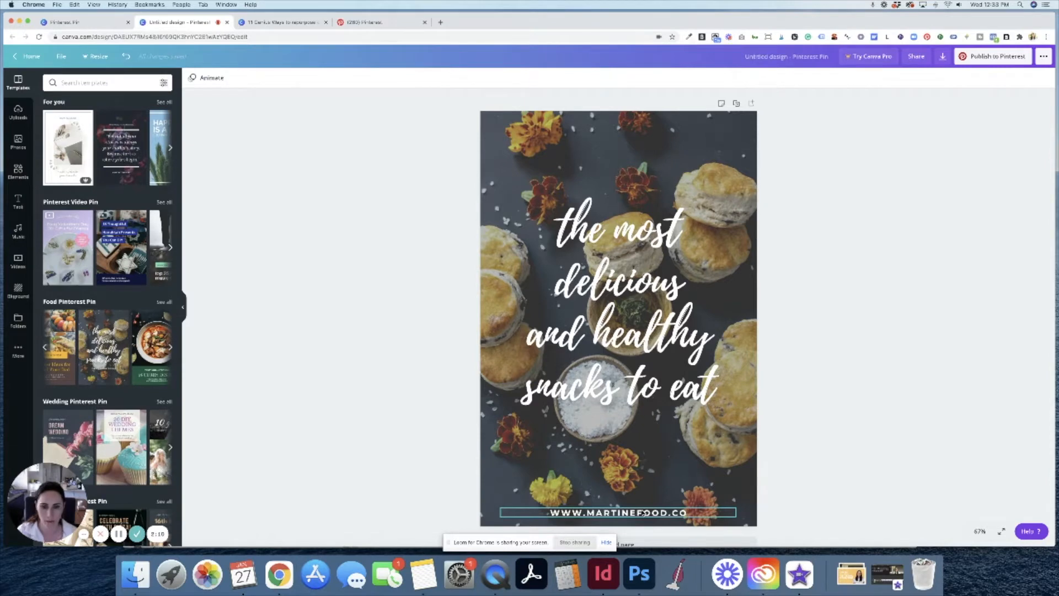
Review the brand colour hex codes saved in Notes and the colour options for the pin's background image
{"action": "left_click", "coordinate": [617, 170]}
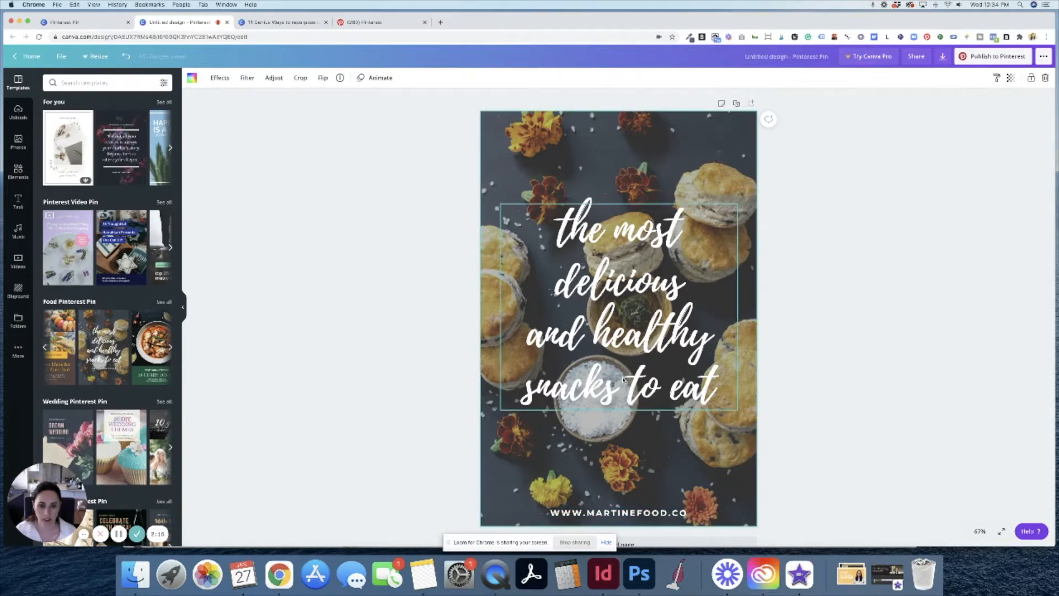
{"action": "left_click", "coordinate": [423, 574]}
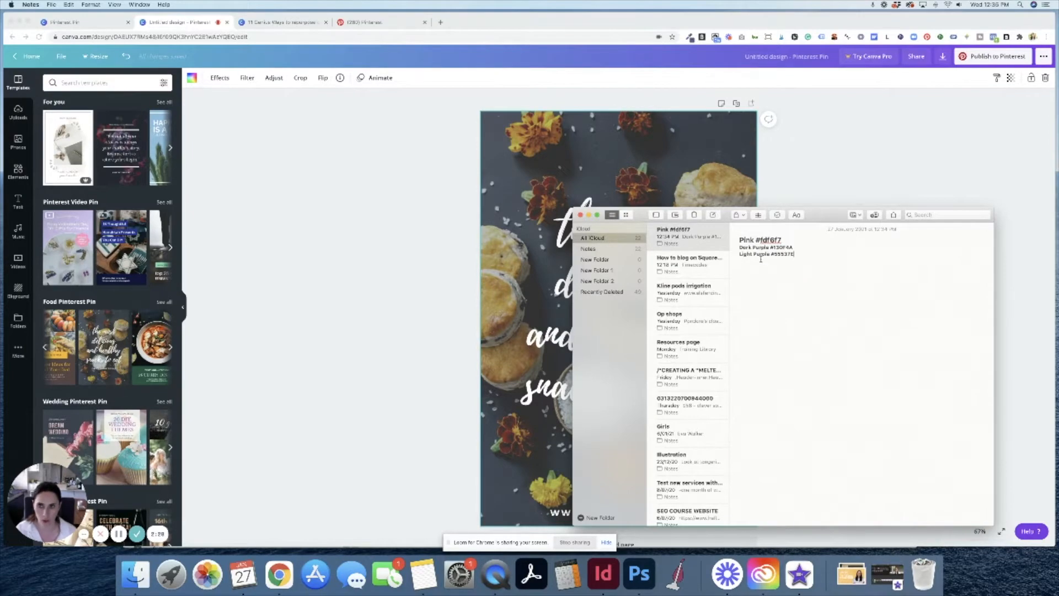
{"action": "left_click", "coordinate": [227, 96]}
{"action": "left_click", "coordinate": [192, 78]}
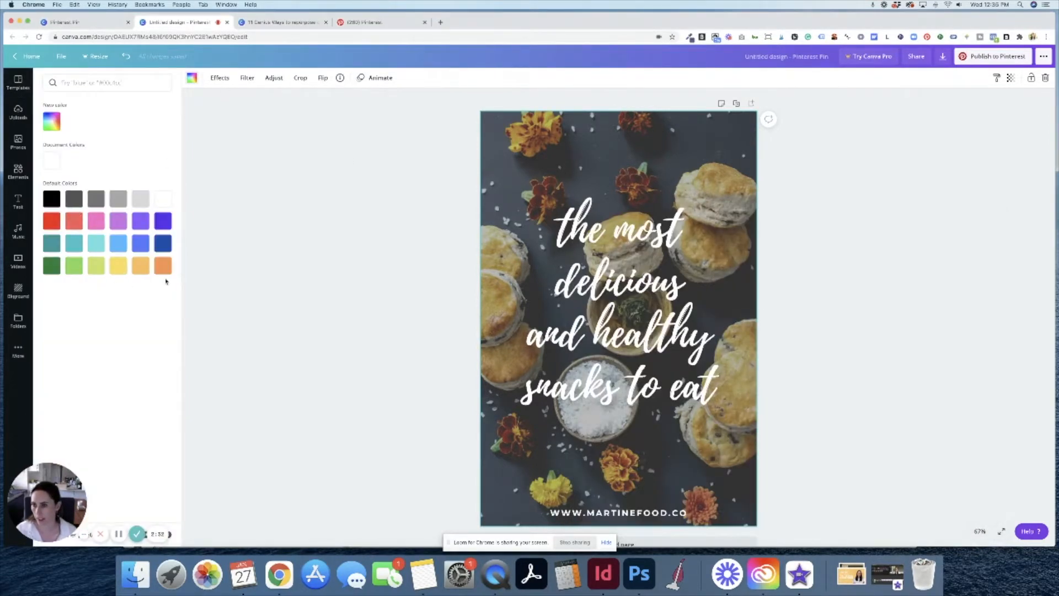
{"action": "left_click", "coordinate": [293, 153]}
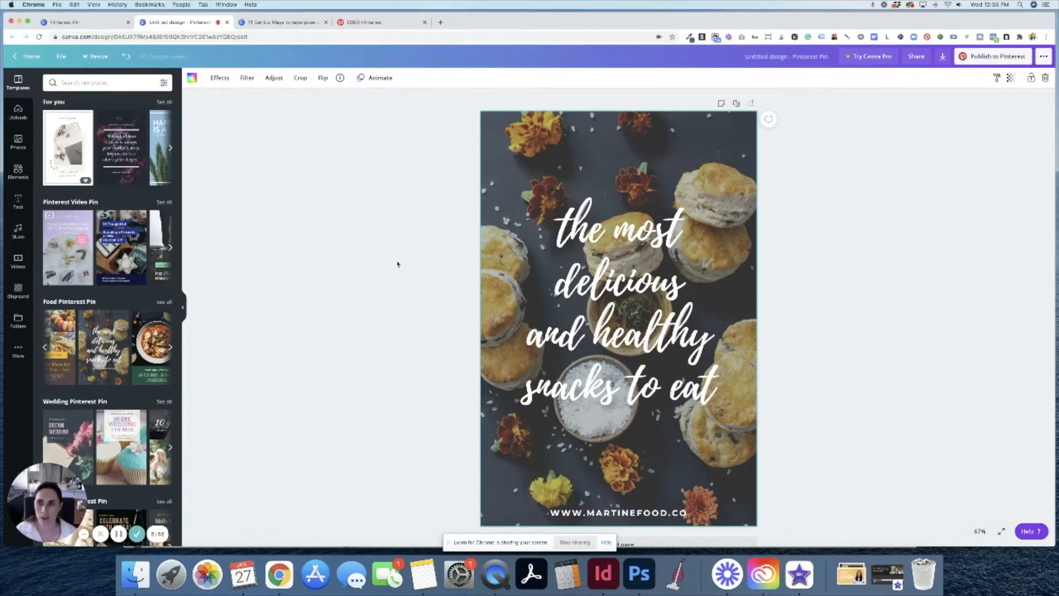
Switch to Pinterest and examine the "how to design pinterest pins" results for layout, font and colour ideas
{"action": "left_click", "coordinate": [371, 24]}
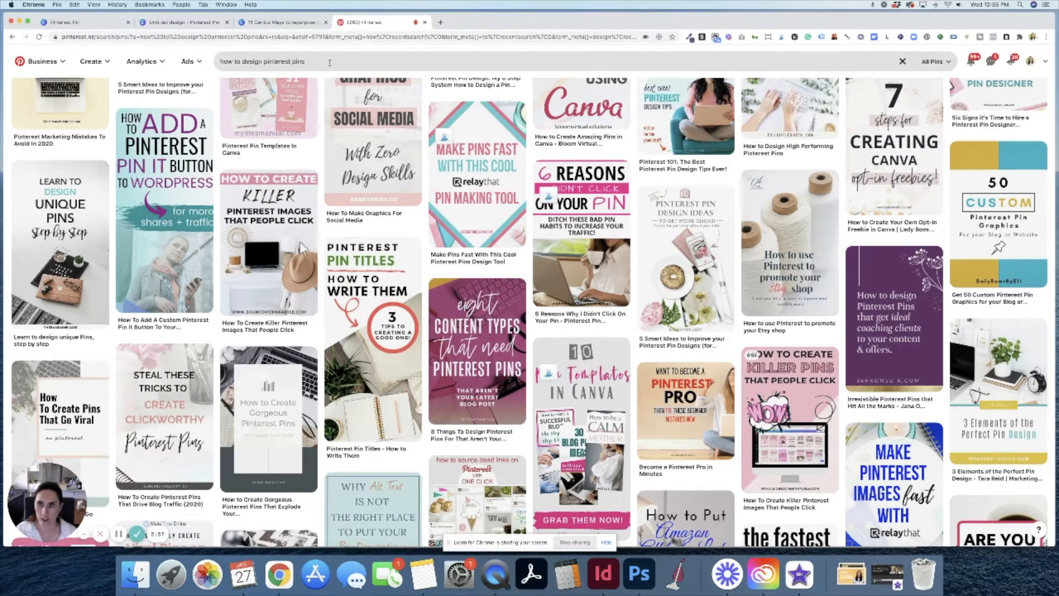
{"action": "left_click", "coordinate": [330, 63]}
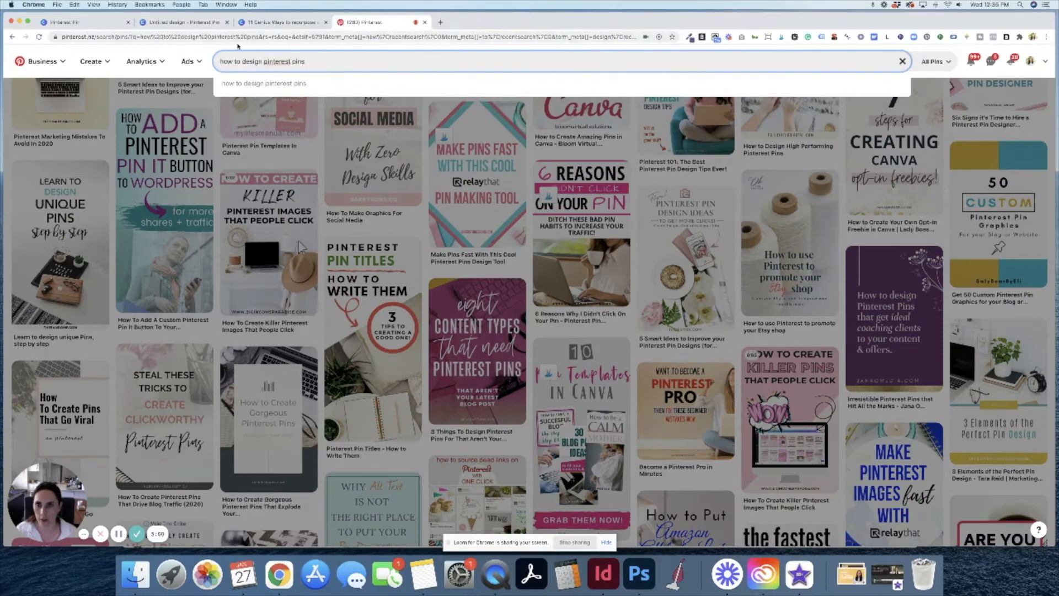
{"action": "left_click", "coordinate": [298, 246]}
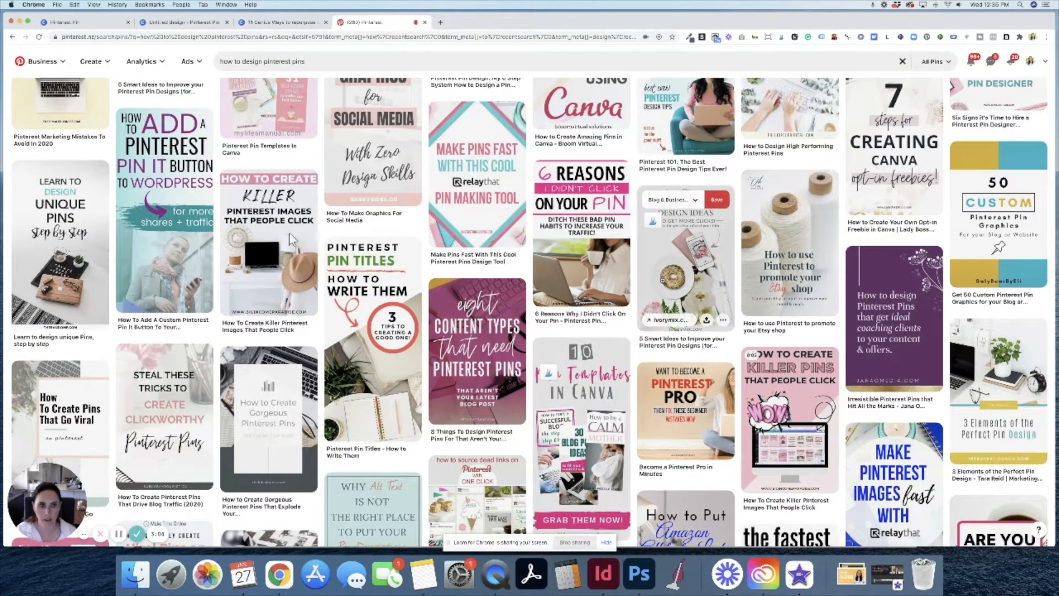
{"action": "scroll", "coordinate": [293, 242], "scroll_direction": "down", "scroll_amount": 2}
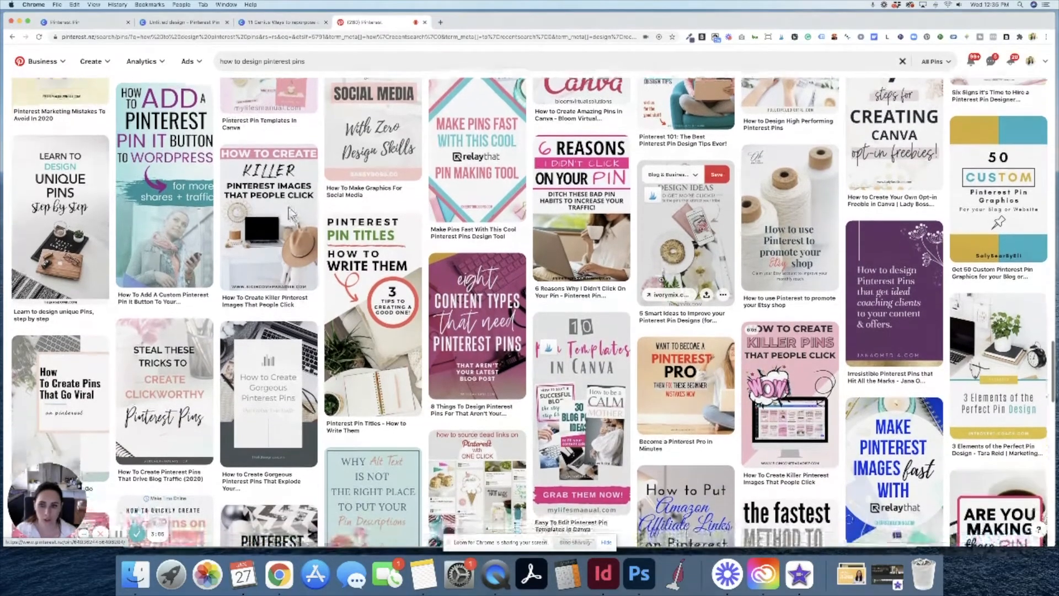
{"action": "scroll", "coordinate": [296, 199], "scroll_direction": "down", "scroll_amount": 5}
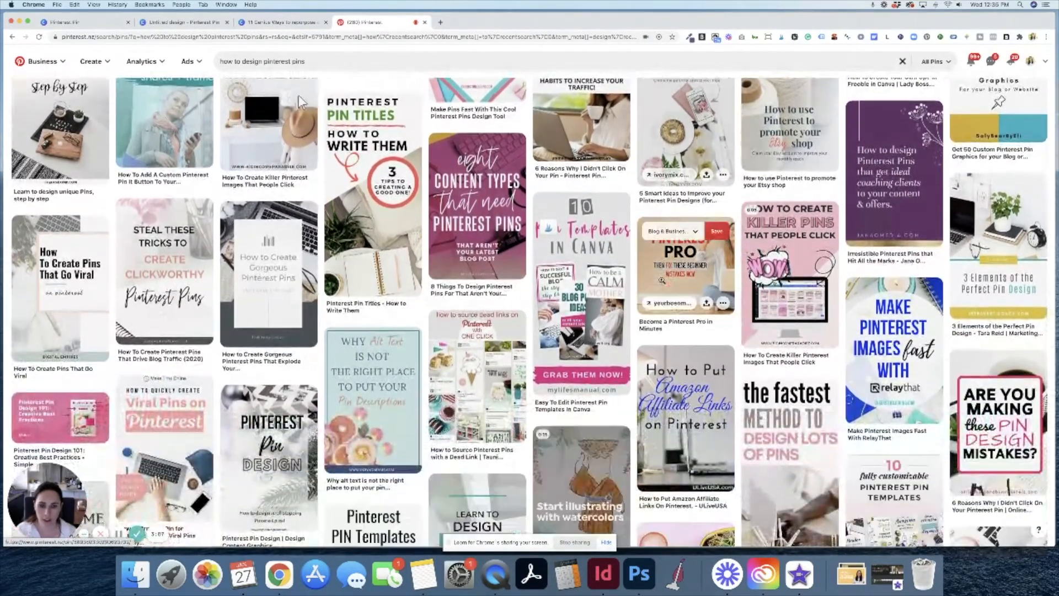
{"action": "scroll", "coordinate": [298, 209], "scroll_direction": "up", "scroll_amount": 7}
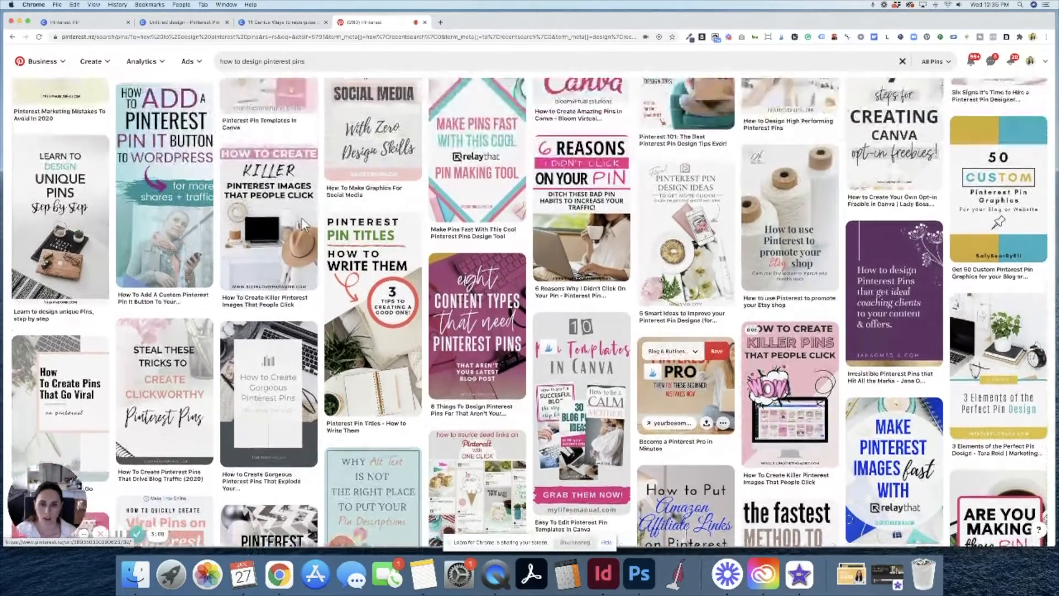
{"action": "scroll", "coordinate": [301, 259], "scroll_direction": "up", "scroll_amount": 8}
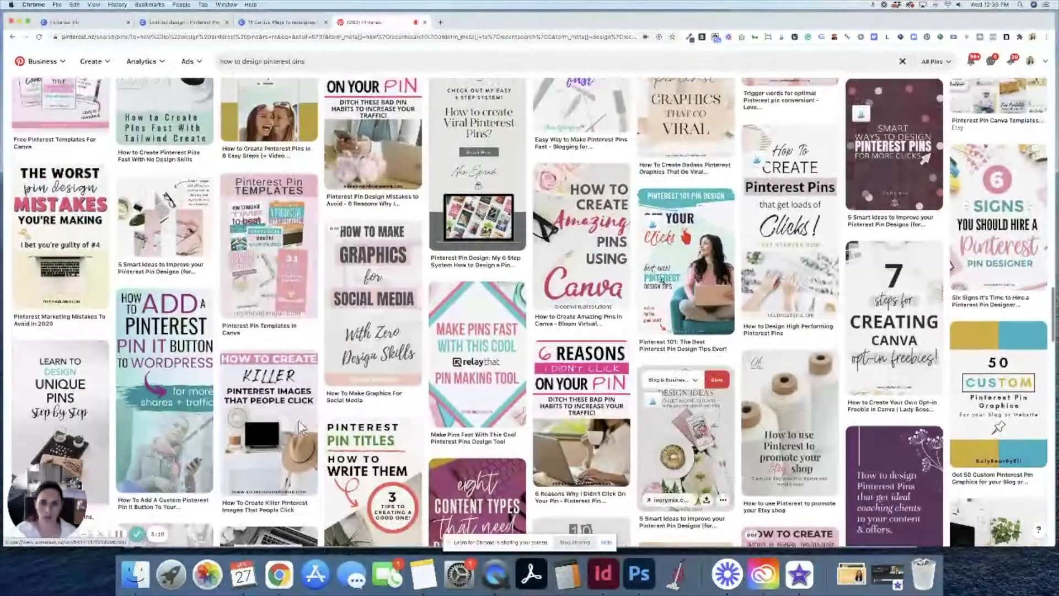
{"action": "scroll", "coordinate": [299, 442], "scroll_direction": "up", "scroll_amount": 7}
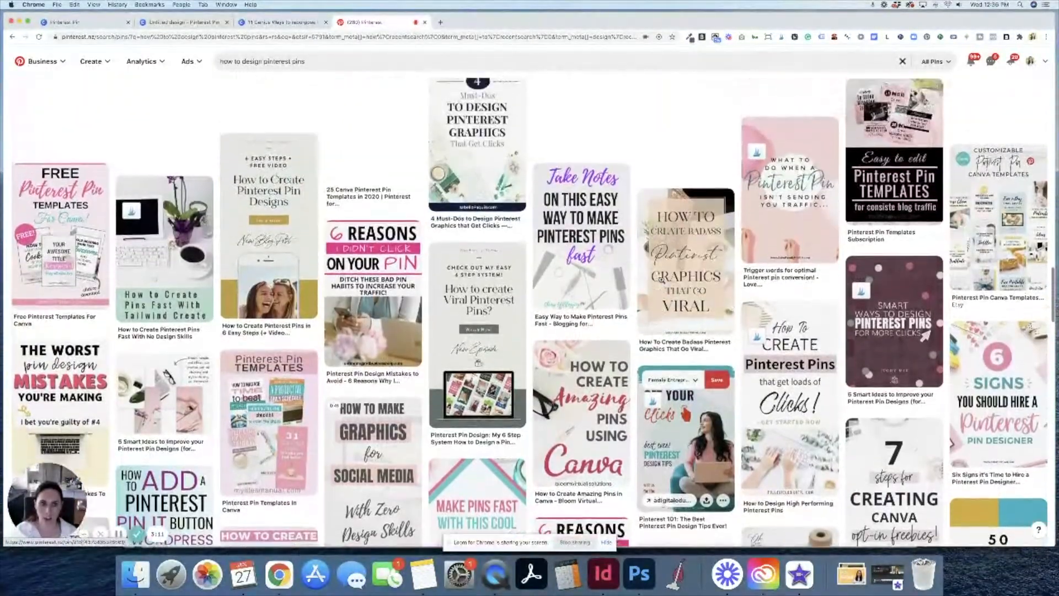
{"action": "scroll", "coordinate": [724, 285], "scroll_direction": "up", "scroll_amount": 3}
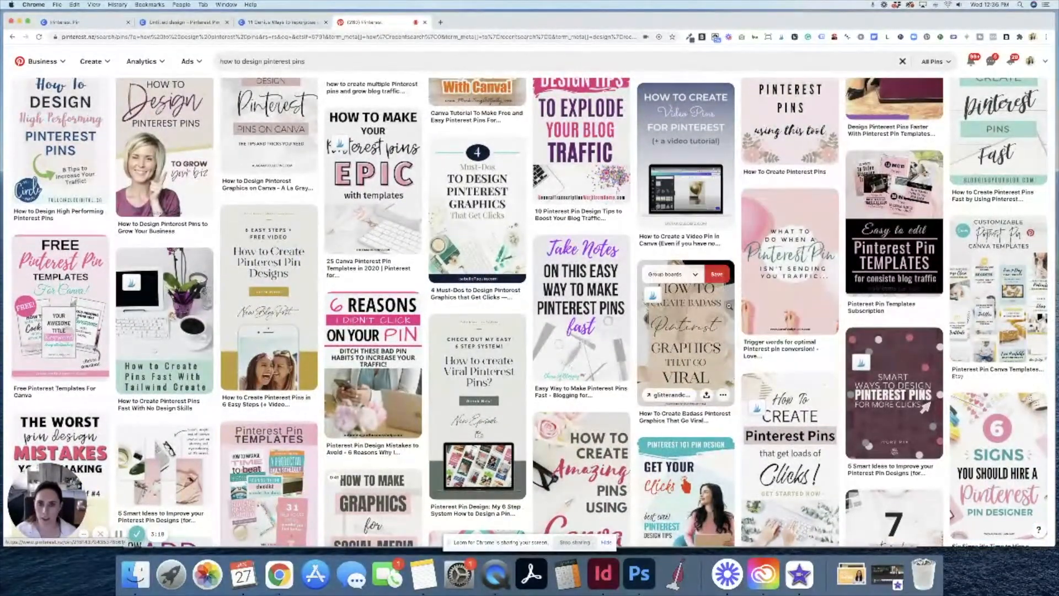
{"action": "scroll", "coordinate": [727, 297], "scroll_direction": "up", "scroll_amount": 2}
{"action": "scroll", "coordinate": [728, 305], "scroll_direction": "up", "scroll_amount": 4}
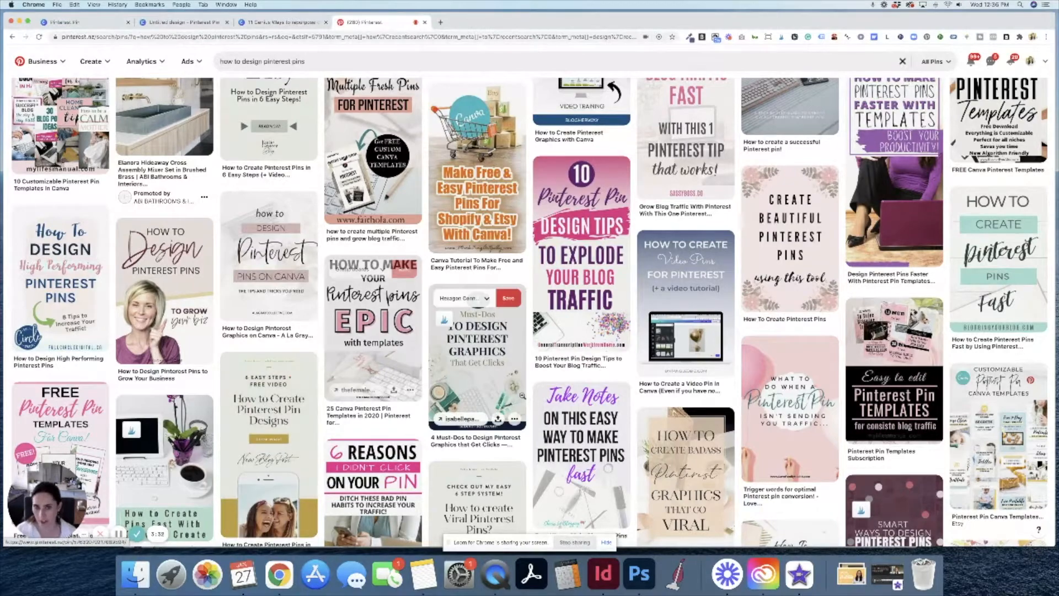
{"action": "scroll", "coordinate": [527, 397], "scroll_direction": "up", "scroll_amount": 2}
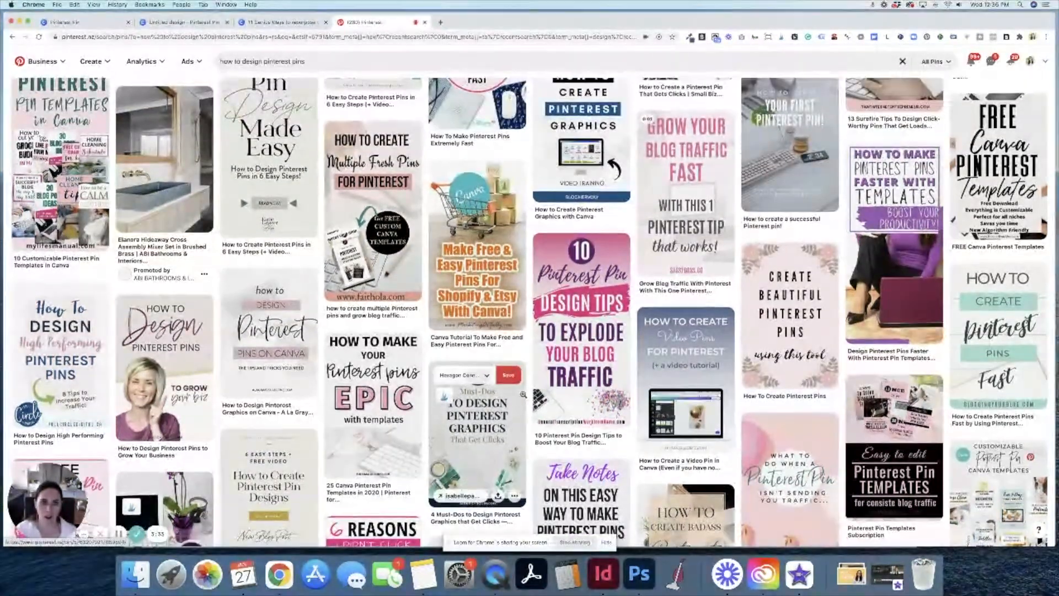
{"action": "scroll", "coordinate": [524, 395], "scroll_direction": "up", "scroll_amount": 5}
{"action": "scroll", "coordinate": [556, 398], "scroll_direction": "up", "scroll_amount": 2}
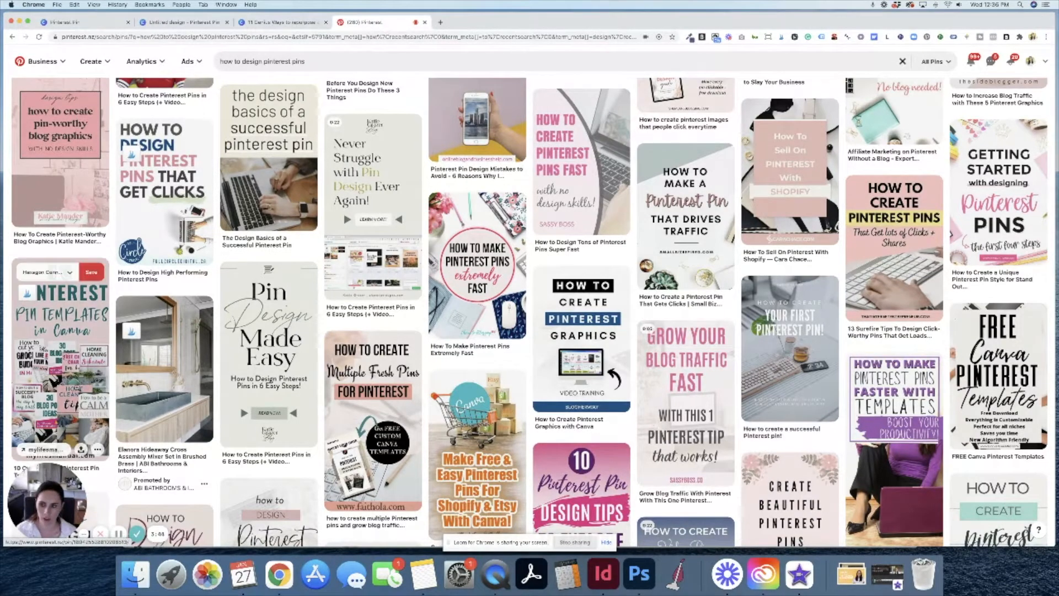
{"action": "scroll", "coordinate": [681, 341], "scroll_direction": "up", "scroll_amount": 1}
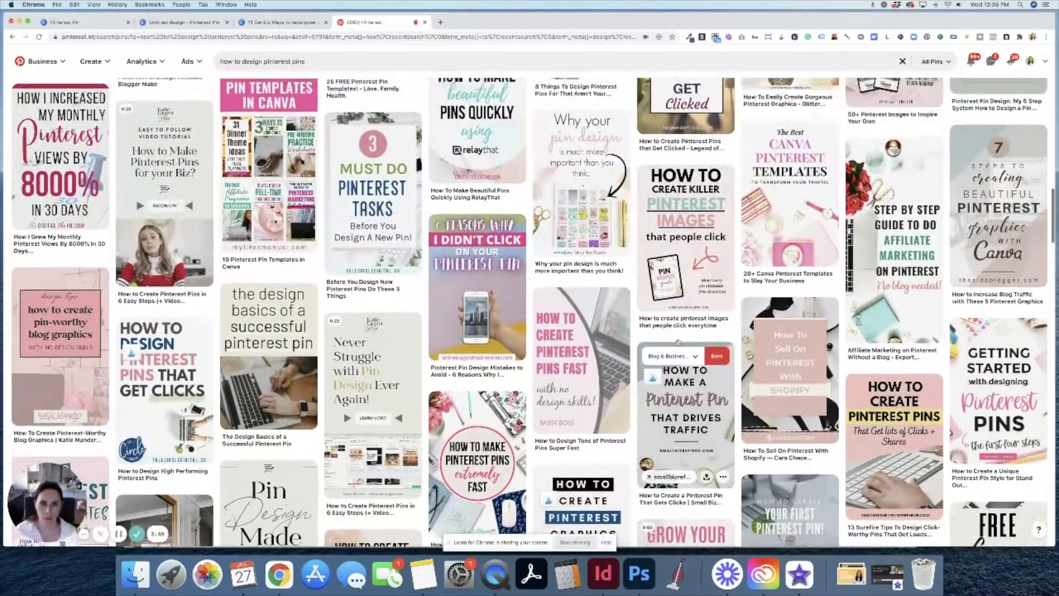
{"action": "scroll", "coordinate": [678, 342], "scroll_direction": "up", "scroll_amount": 5}
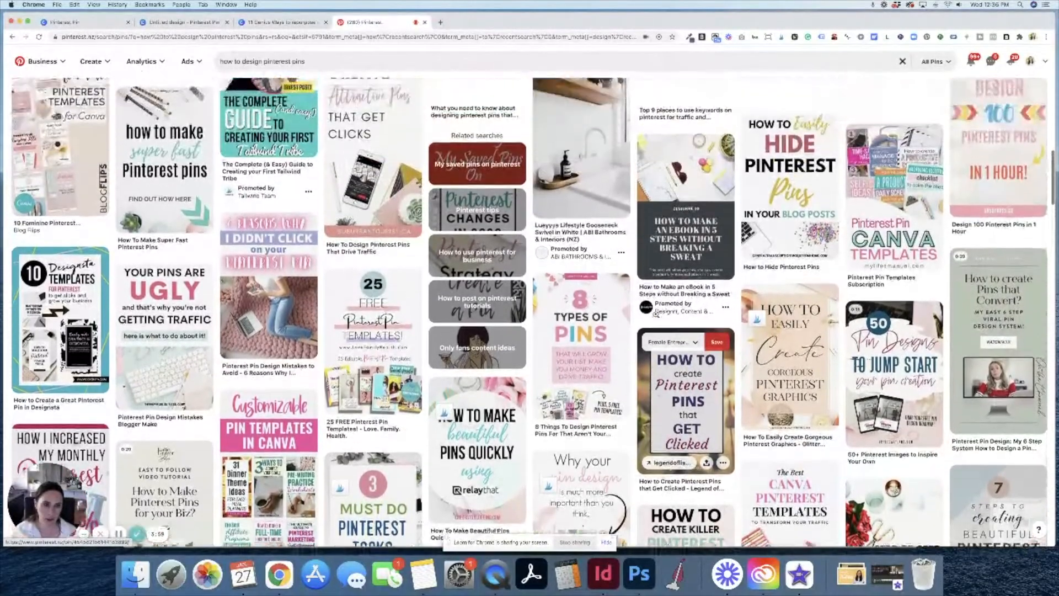
{"action": "scroll", "coordinate": [656, 317], "scroll_direction": "up", "scroll_amount": 1}
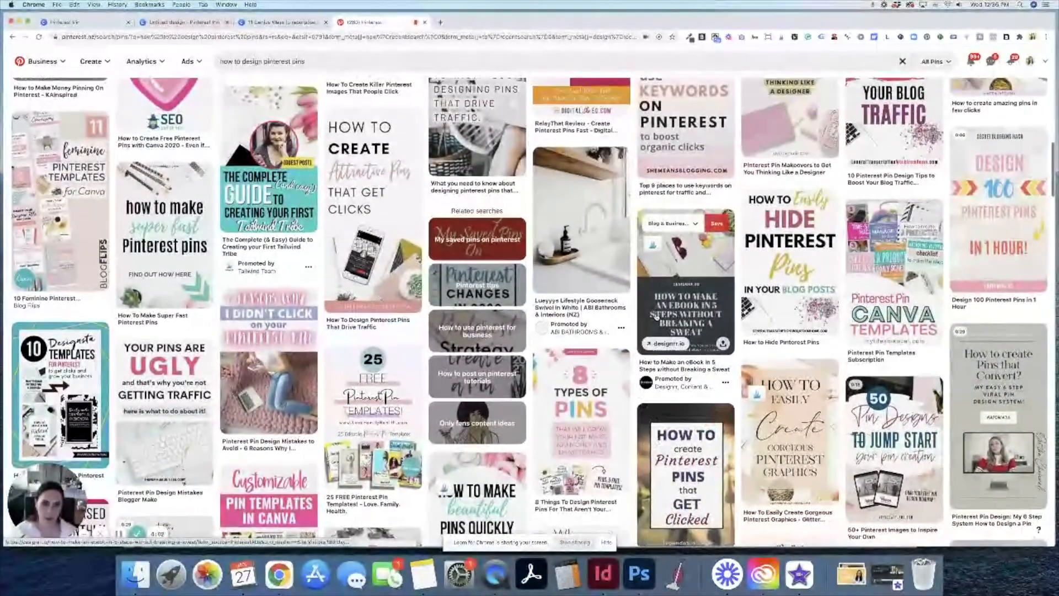
{"action": "scroll", "coordinate": [656, 317], "scroll_direction": "up", "scroll_amount": 1}
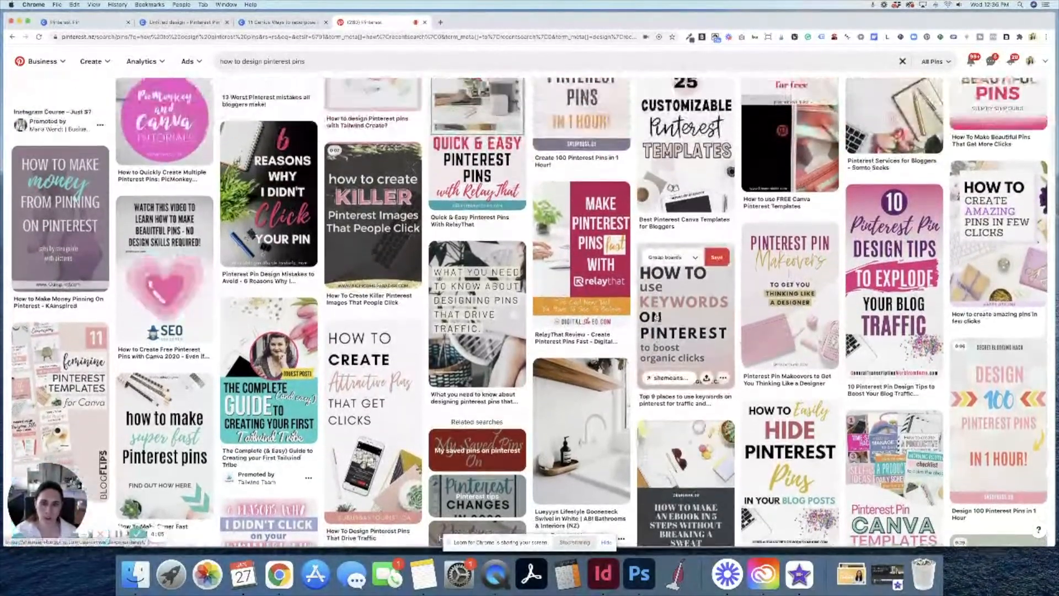
{"action": "scroll", "coordinate": [655, 313], "scroll_direction": "up", "scroll_amount": 4}
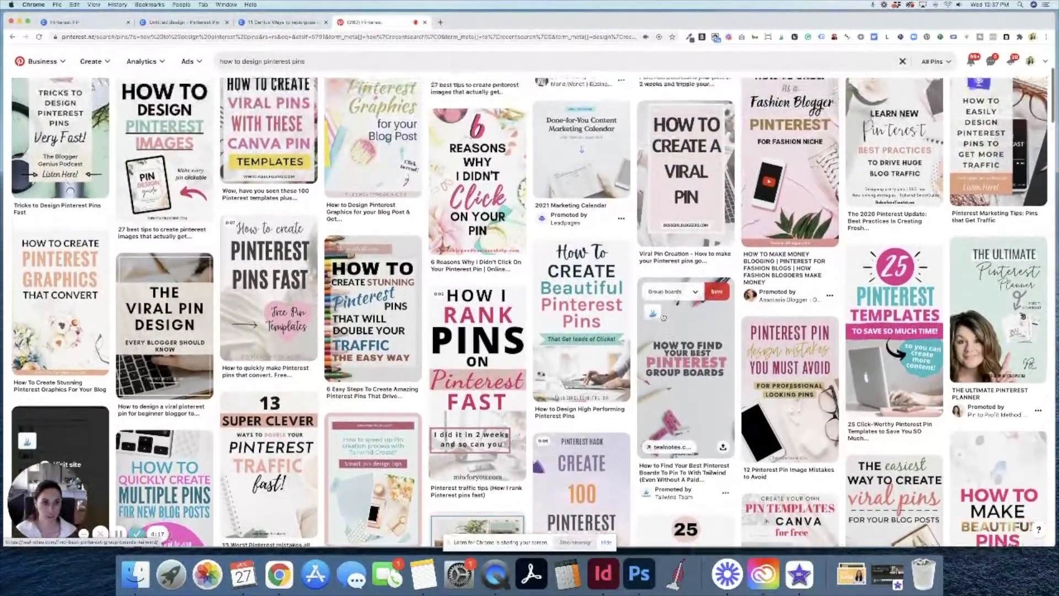
{"action": "scroll", "coordinate": [664, 317], "scroll_direction": "up", "scroll_amount": 2}
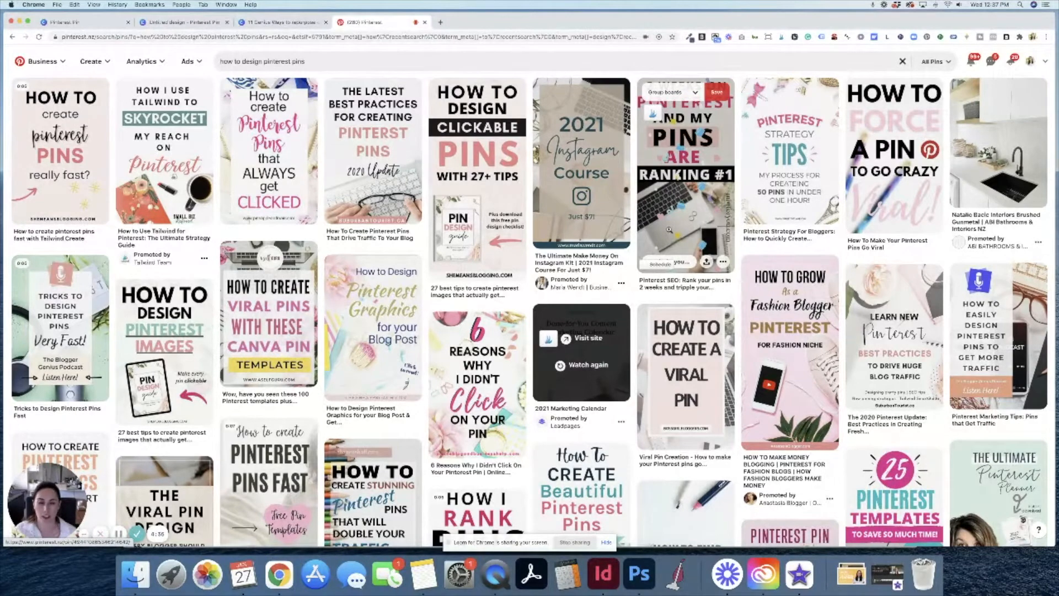
Look further through the "how to design pinterest pins" results, comparing the pins' headline styles and text placement
{"action": "scroll", "coordinate": [668, 229], "scroll_direction": "down", "scroll_amount": 5}
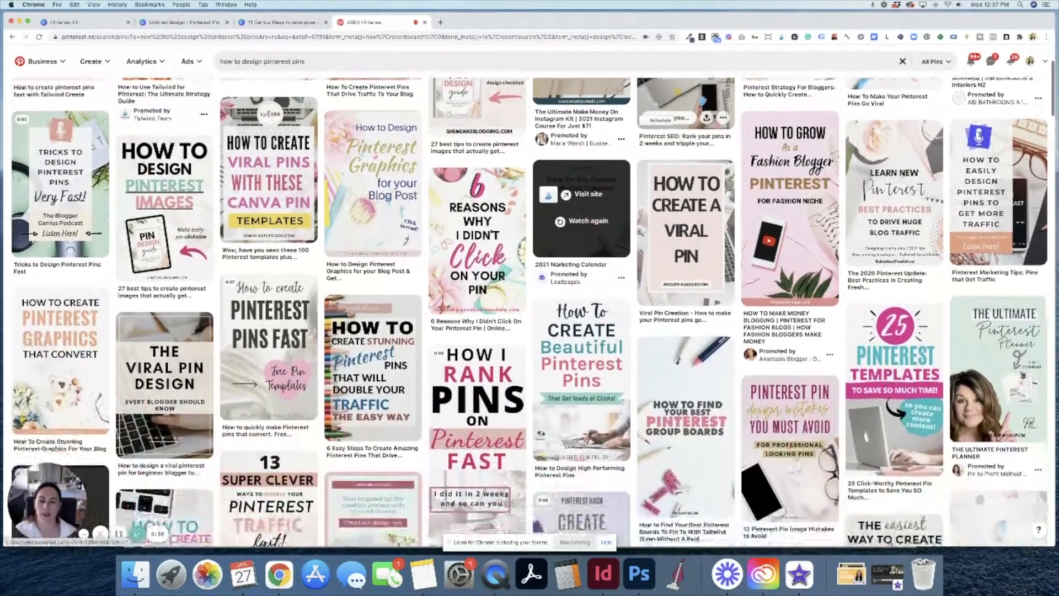
{"action": "scroll", "coordinate": [687, 165], "scroll_direction": "down", "scroll_amount": 1}
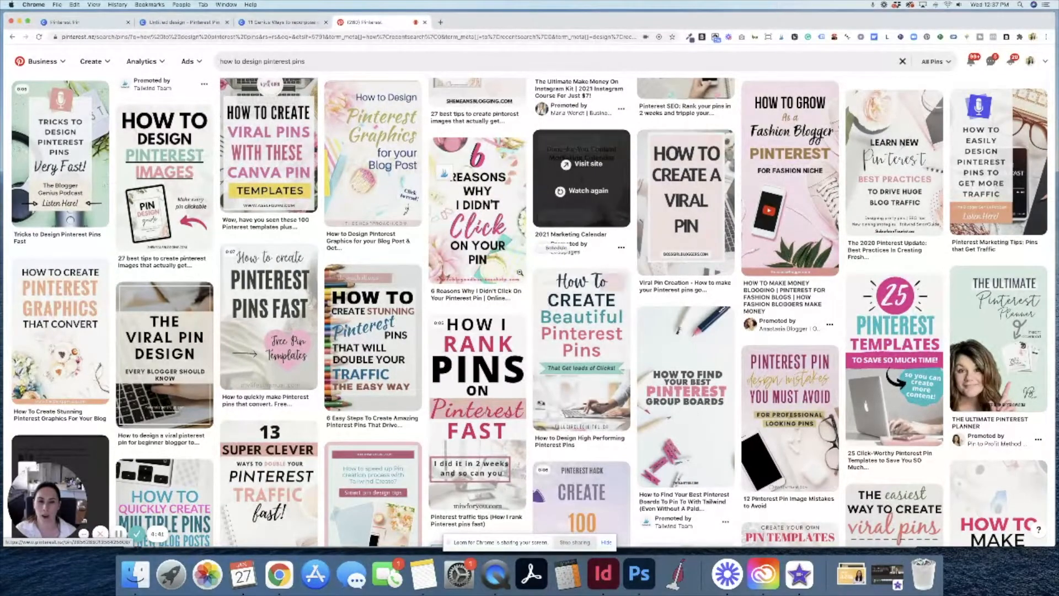
{"action": "scroll", "coordinate": [521, 270], "scroll_direction": "down", "scroll_amount": 4}
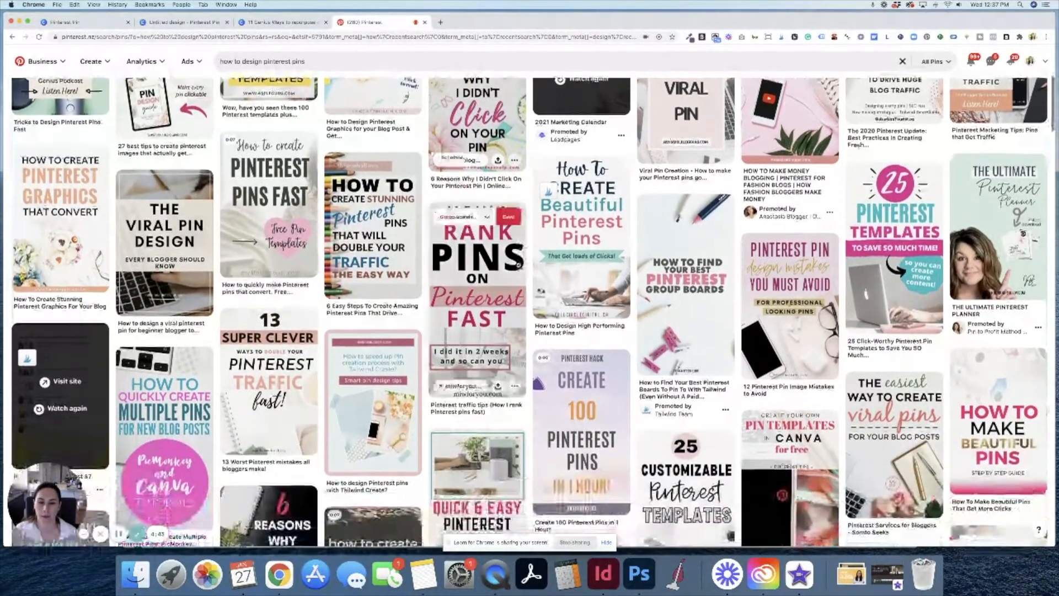
{"action": "scroll", "coordinate": [519, 264], "scroll_direction": "down", "scroll_amount": 5}
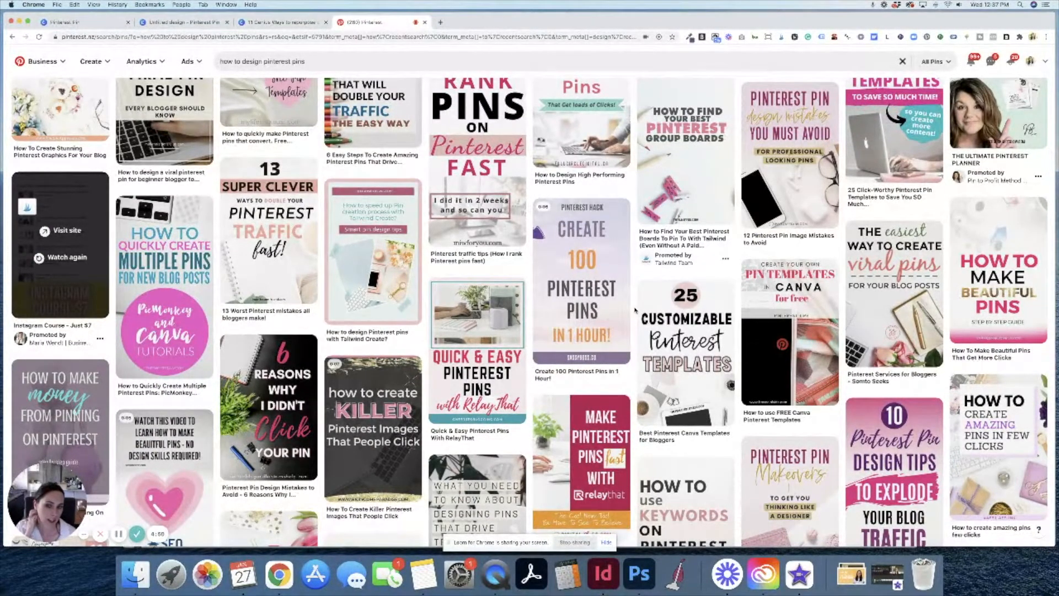
{"action": "scroll", "coordinate": [635, 310], "scroll_direction": "up", "scroll_amount": 2}
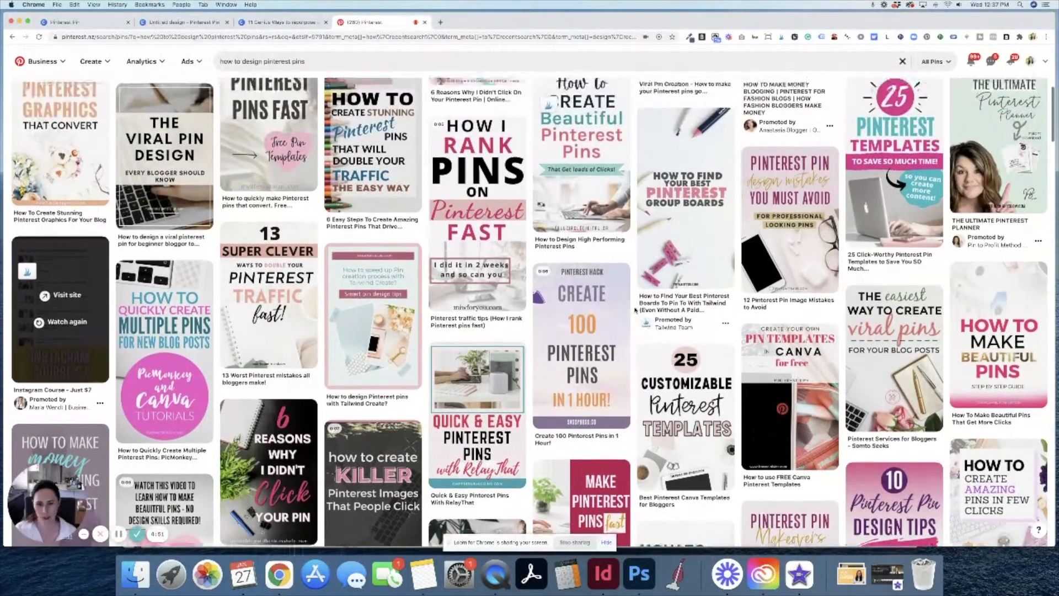
{"action": "scroll", "coordinate": [635, 311], "scroll_direction": "up", "scroll_amount": 10}
{"action": "scroll", "coordinate": [636, 310], "scroll_direction": "up", "scroll_amount": 1}
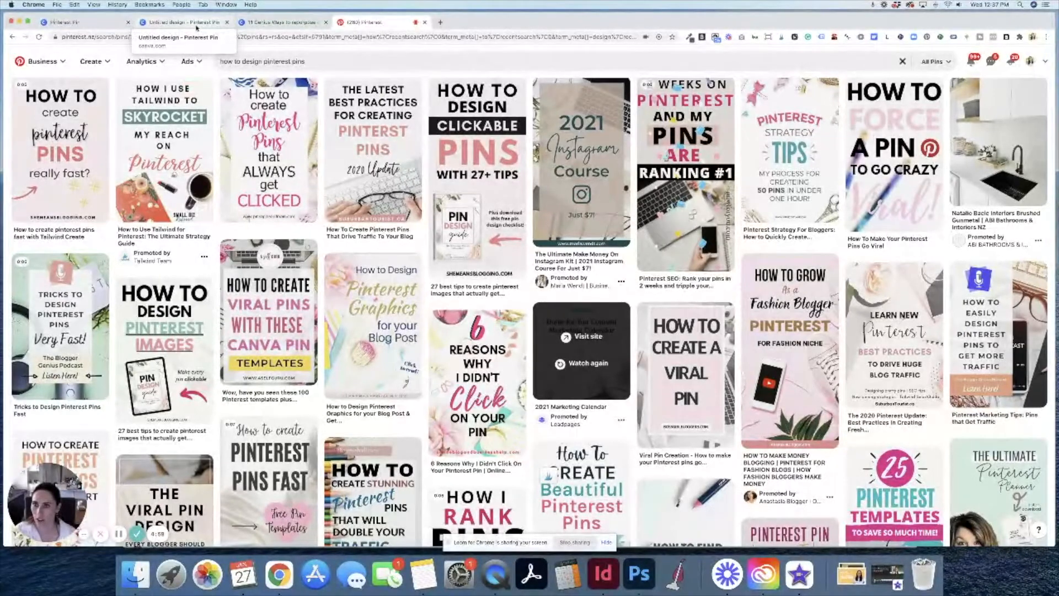
Return to the Canva design and replace the headline text with "How to create Pinterest pins on canva"
{"action": "left_click", "coordinate": [183, 23]}
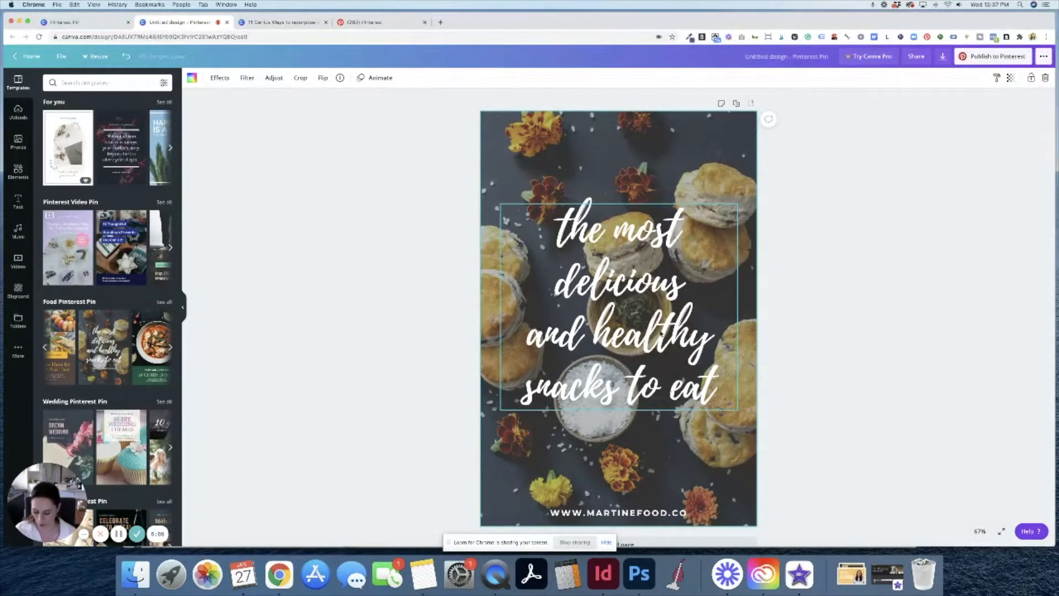
{"action": "left_click", "coordinate": [661, 332]}
{"action": "left_click_drag", "start_coordinate": [731, 406], "coordinate": [540, 232]}
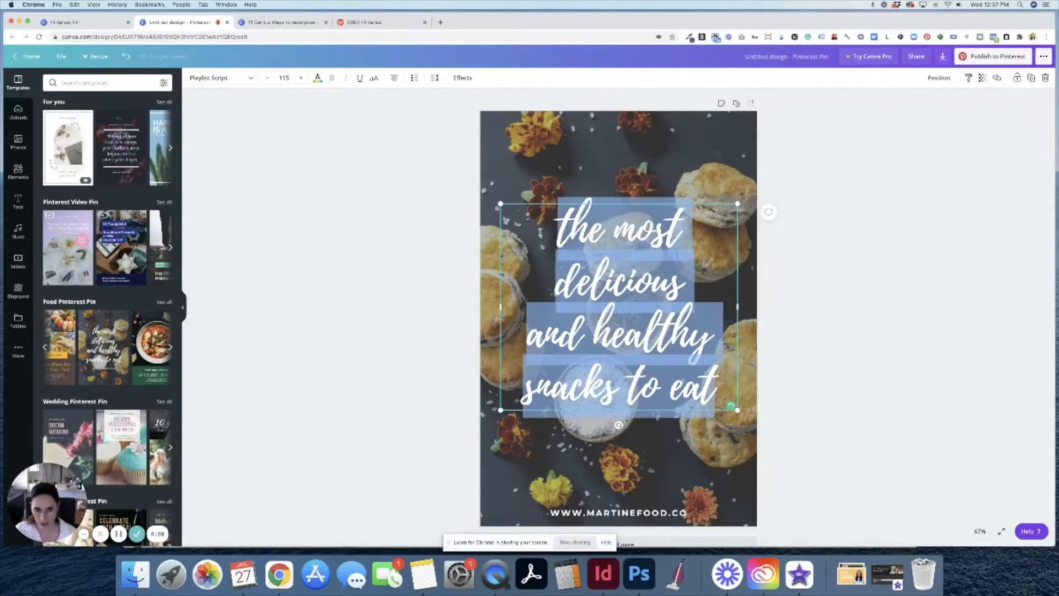
{"action": "key", "text": "BackSpace"}
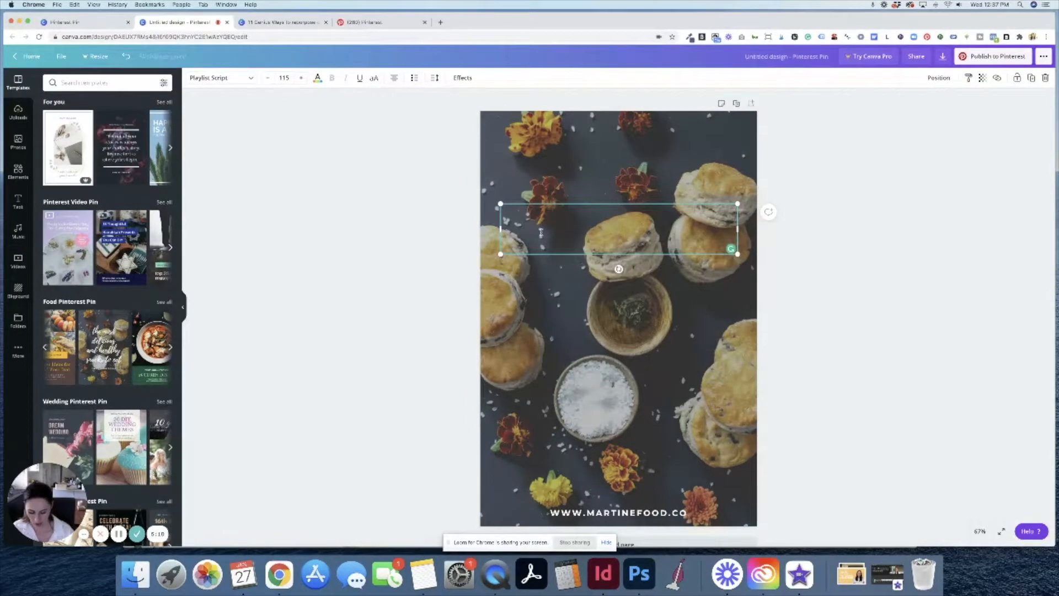
{"action": "type", "text": "How"}
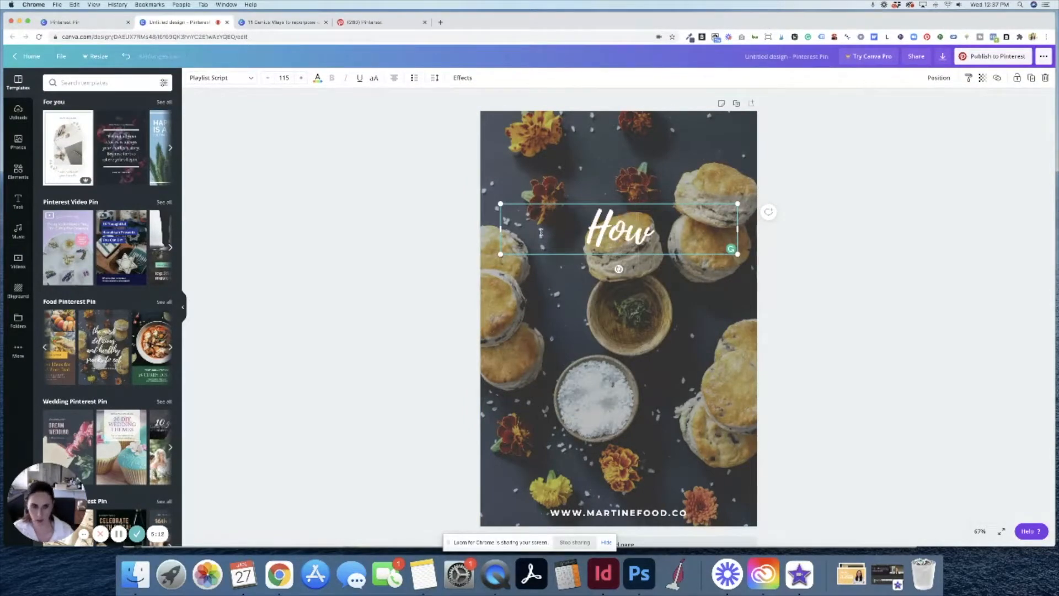
{"action": "type", "text": " to c"}
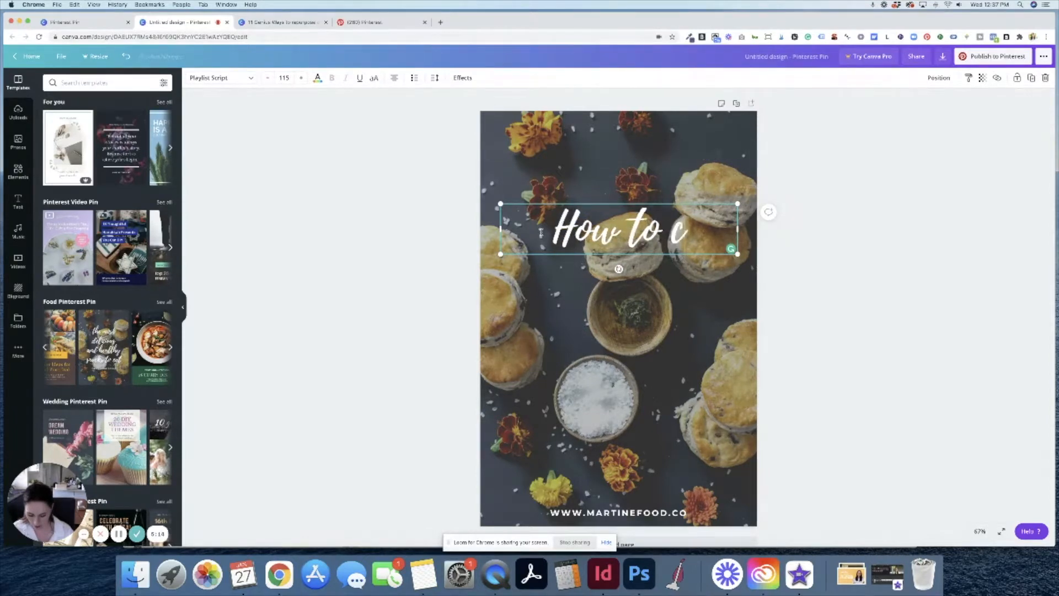
{"action": "type", "text": "reate pintere"}
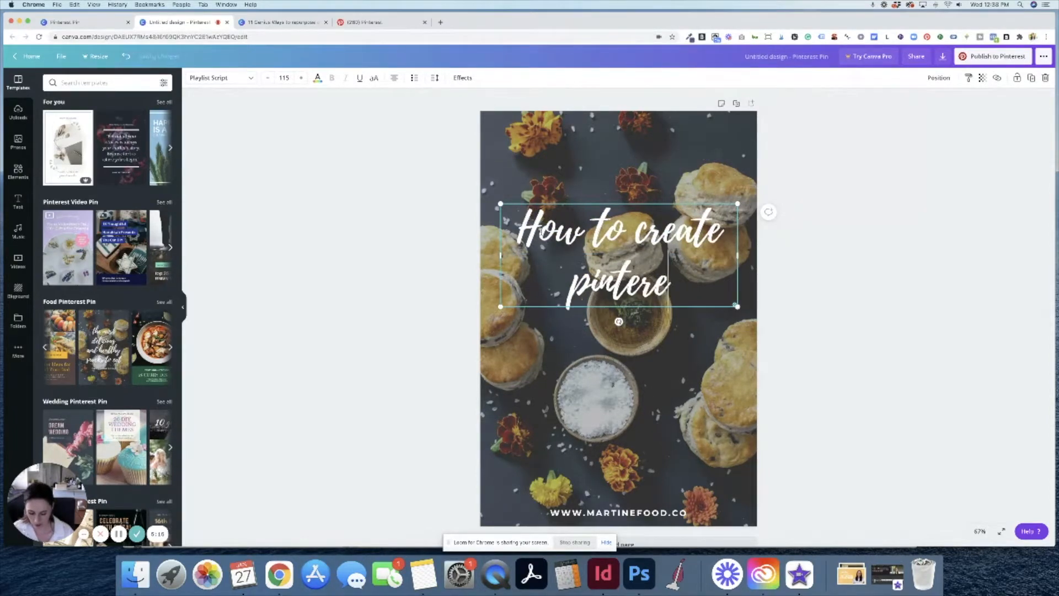
{"action": "type", "text": "st pins on canva"}
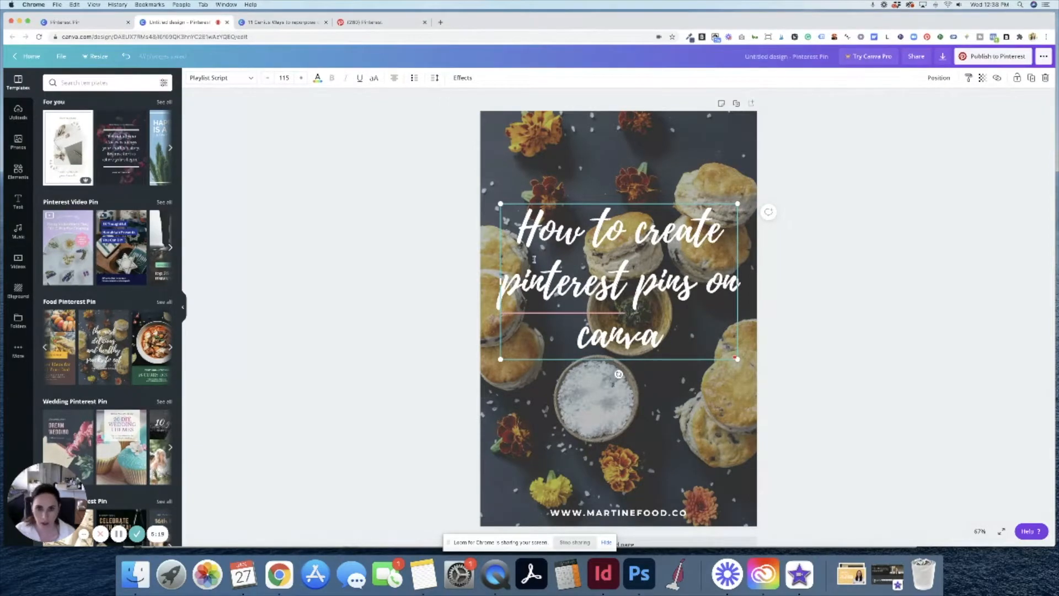
{"action": "left_click", "coordinate": [519, 282]}
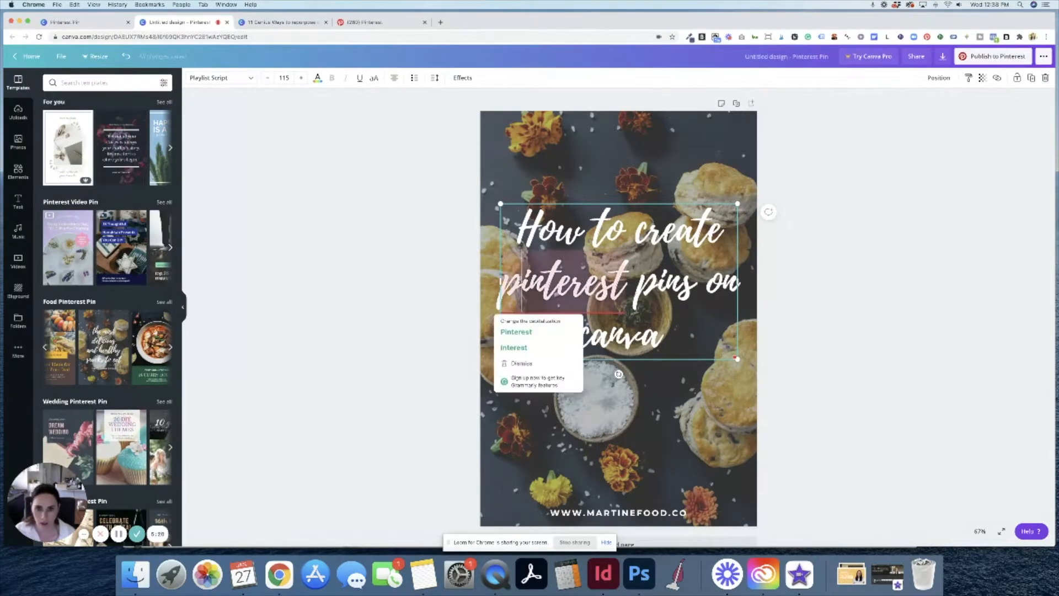
{"action": "key", "text": "BackSpace"}
{"action": "type", "text": "P"}
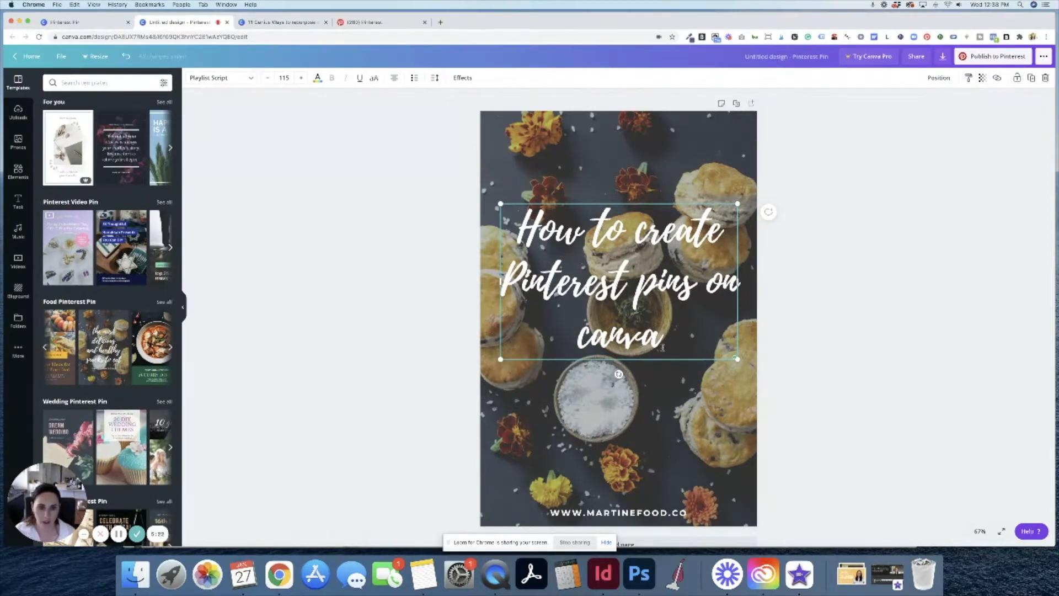
Set the whole headline in Poppins Bold, left-aligned, and reduce its font size to 96.9
{"action": "key", "text": "super+a"}
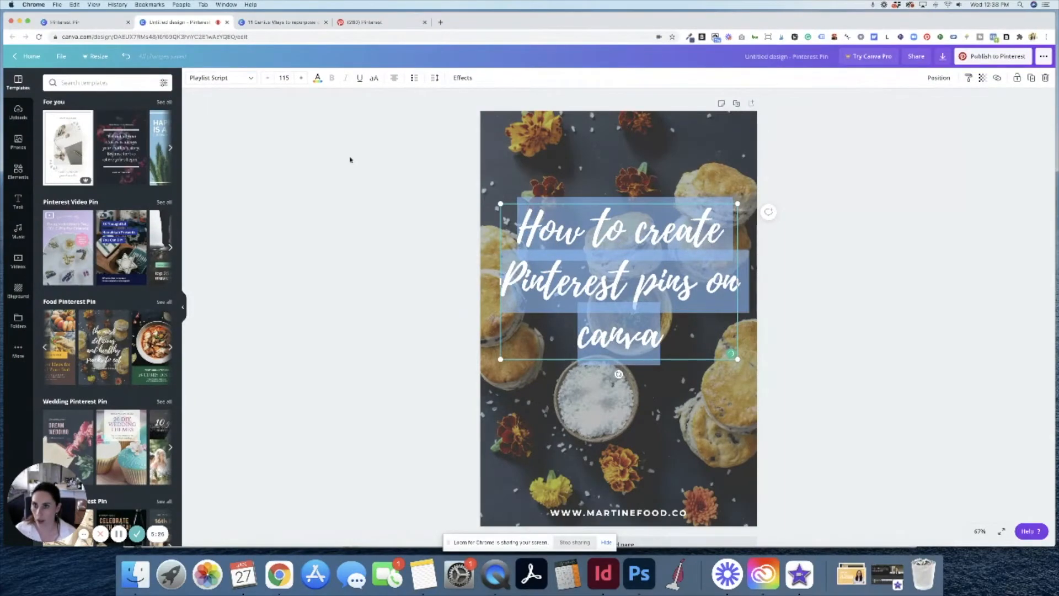
{"action": "left_click", "coordinate": [251, 80]}
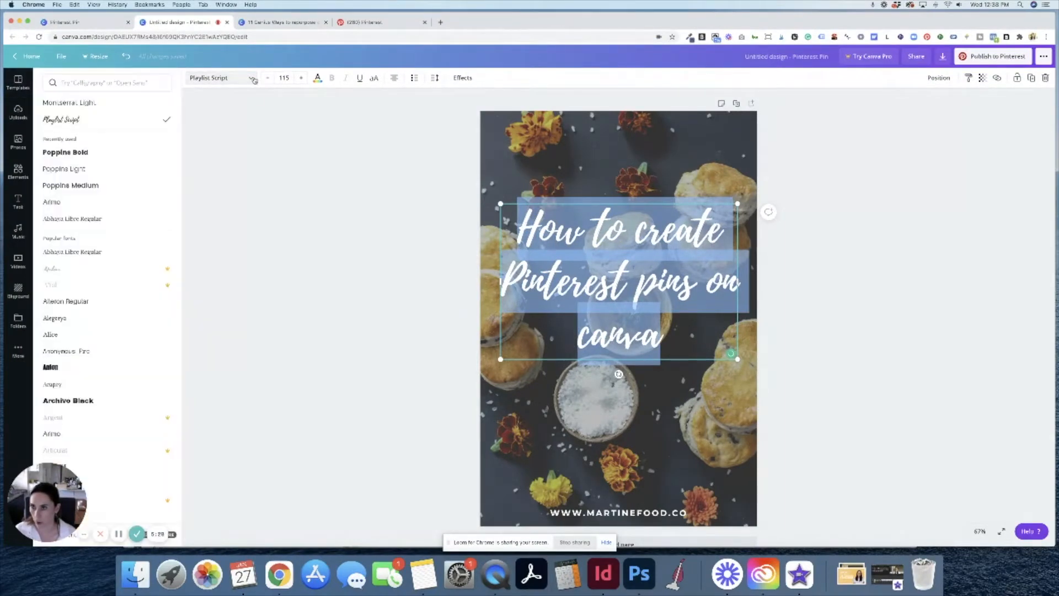
{"action": "left_click", "coordinate": [122, 157]}
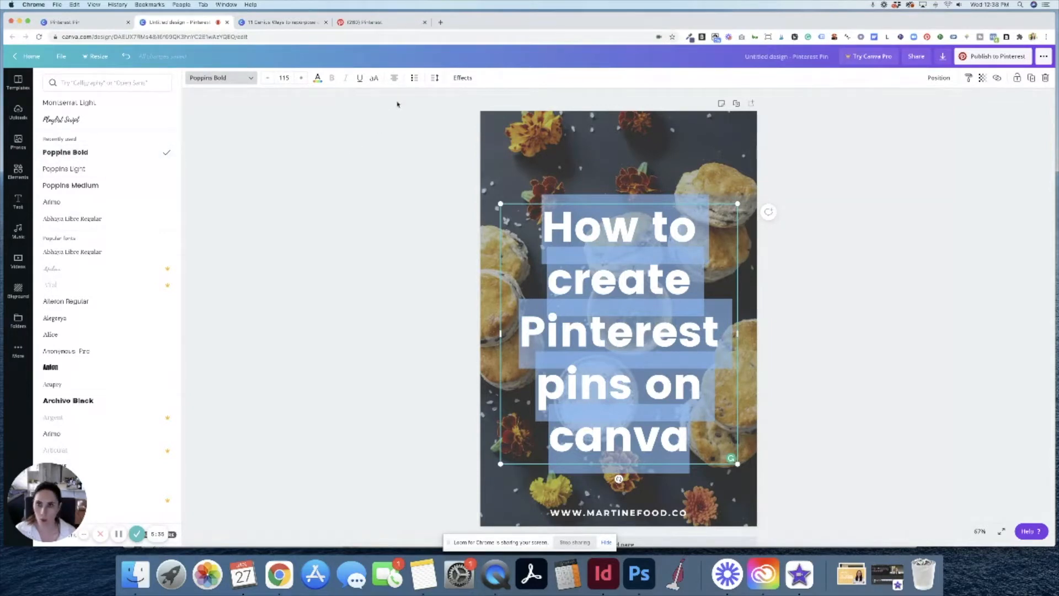
{"action": "left_click", "coordinate": [393, 79]}
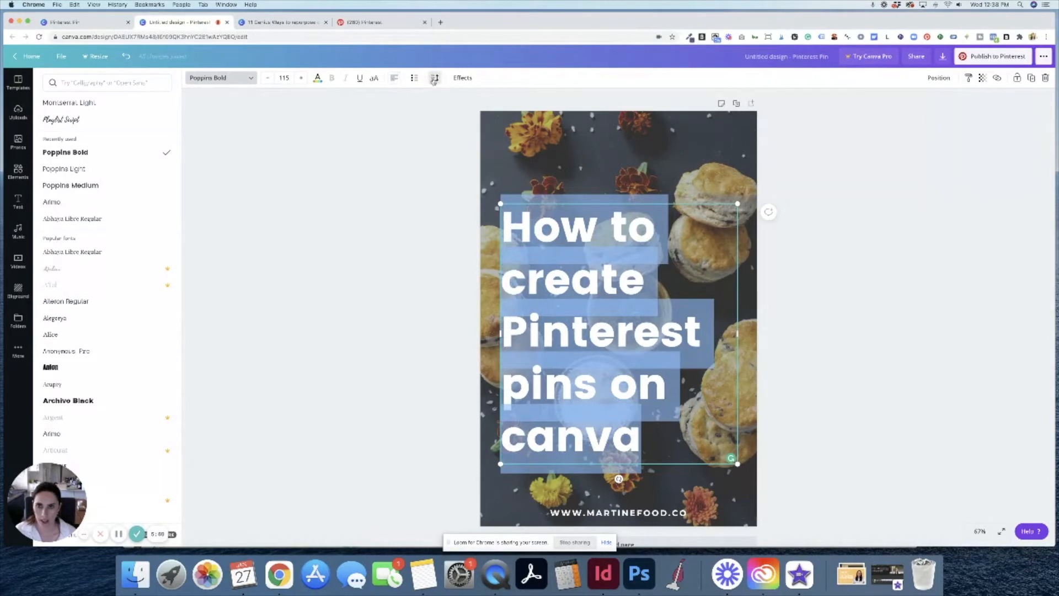
{"action": "left_click", "coordinate": [268, 78]}
{"action": "left_click", "coordinate": [268, 77]}
{"action": "left_click", "coordinate": [269, 78]}
{"action": "left_click", "coordinate": [269, 78]}
{"action": "left_click", "coordinate": [269, 79]}
{"action": "left_click", "coordinate": [268, 79]}
{"action": "left_click", "coordinate": [269, 78]}
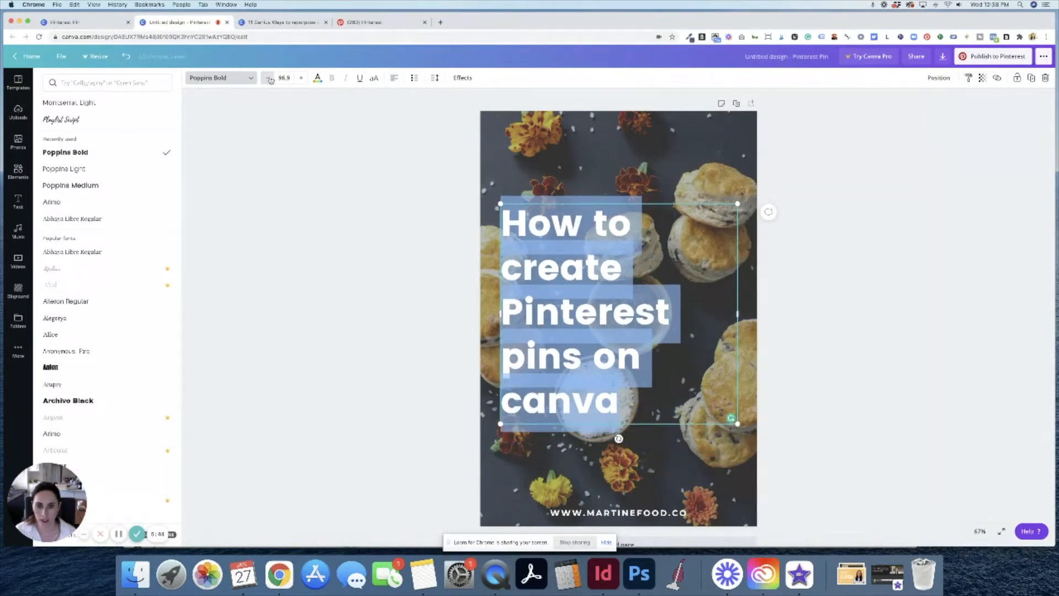
Capitalise the first letter of the remaining lowercase words so the headline reads "How To Create Pinterest Pins On Canva"
{"action": "left_click", "coordinate": [606, 226]}
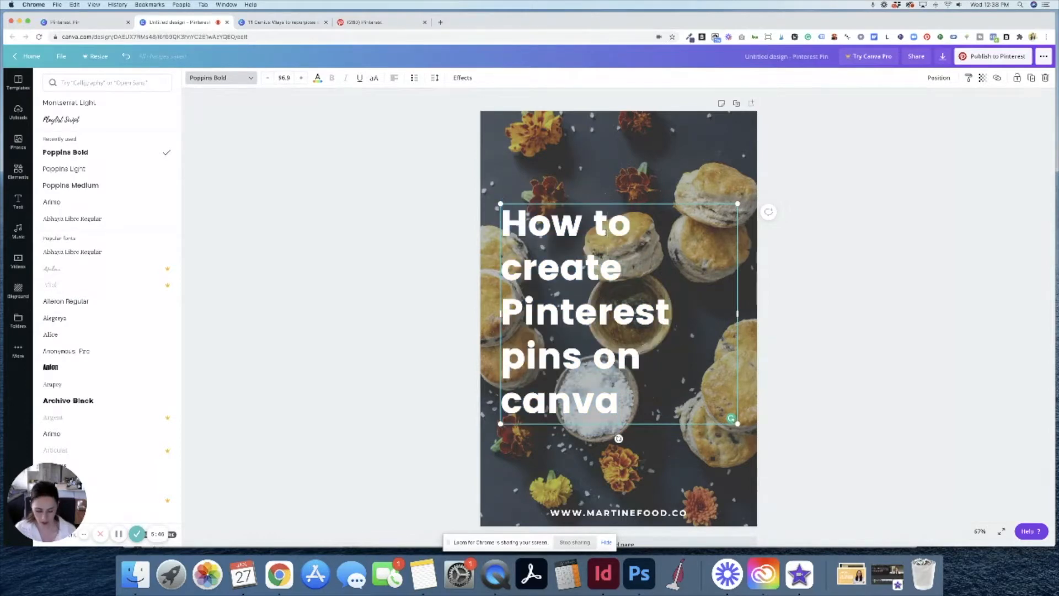
{"action": "key", "text": "BackSpace"}
{"action": "type", "text": "T"}
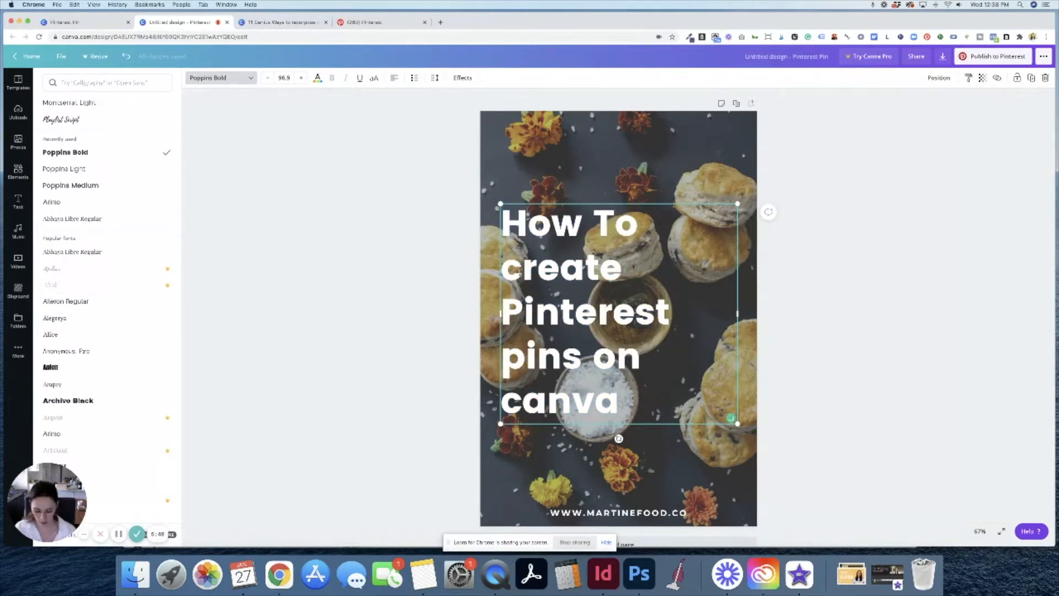
{"action": "left_click", "coordinate": [519, 273]}
{"action": "key", "text": "BackSpace"}
{"action": "type", "text": "C"}
{"action": "left_click", "coordinate": [525, 365]}
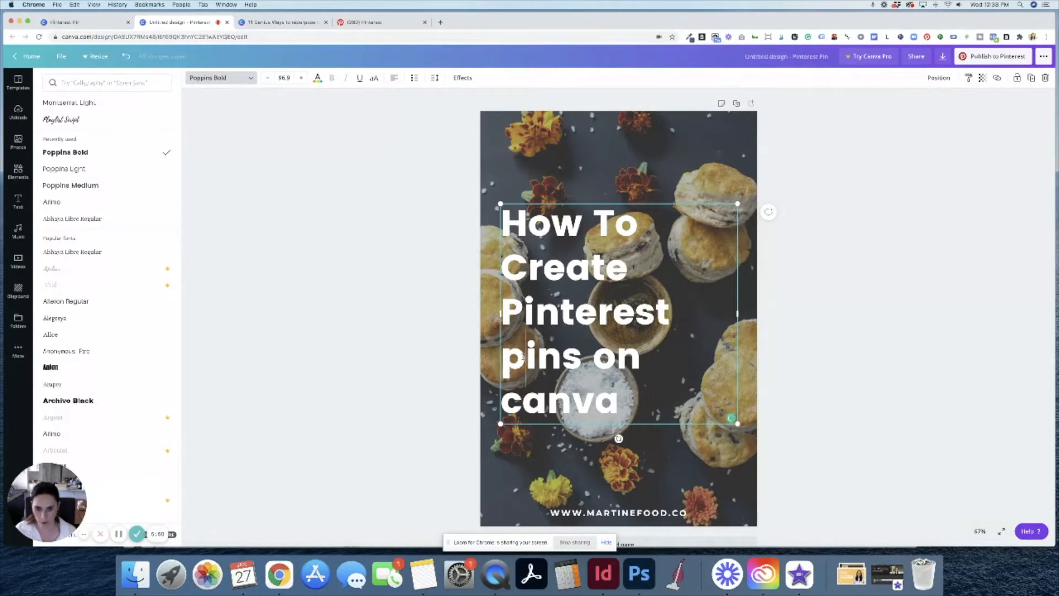
{"action": "key", "text": "BackSpace"}
{"action": "type", "text": "P"}
{"action": "left_click", "coordinate": [591, 357]}
{"action": "key", "text": "BackSpace"}
{"action": "type", "text": "O"}
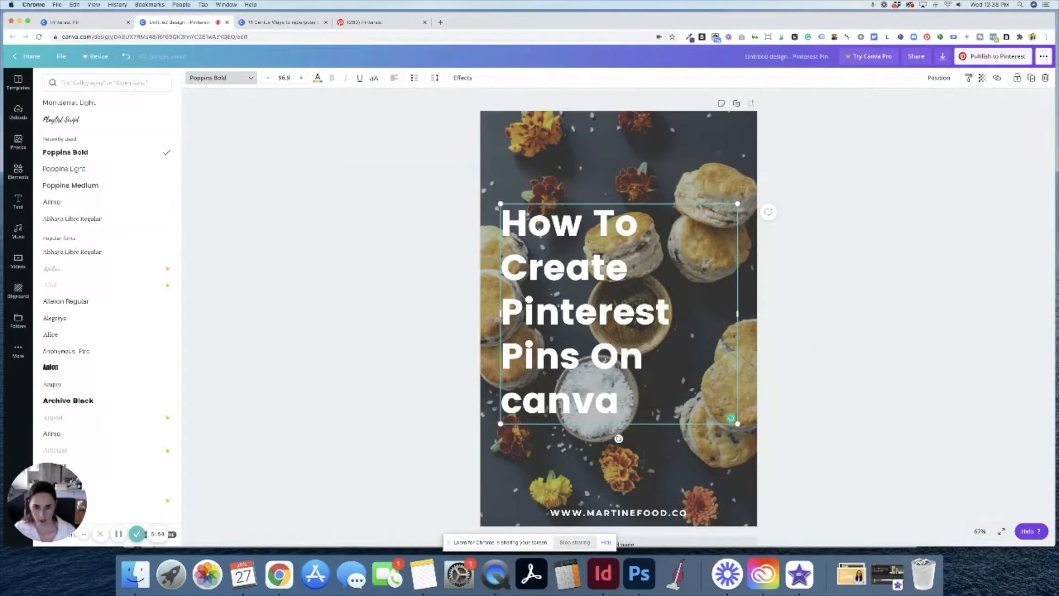
{"action": "left_click", "coordinate": [513, 398]}
{"action": "key", "text": "BackSpace"}
{"action": "type", "text": "C"}
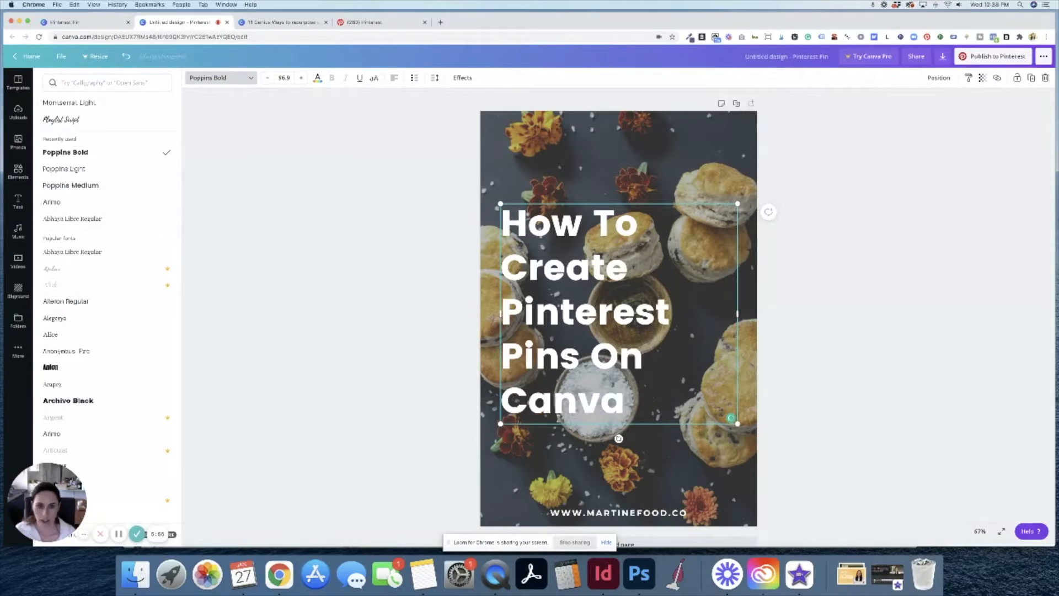
Tighten the headline's line height to 1.09 and increase its font size to 105
{"action": "left_click_drag", "start_coordinate": [642, 400], "coordinate": [492, 242]}
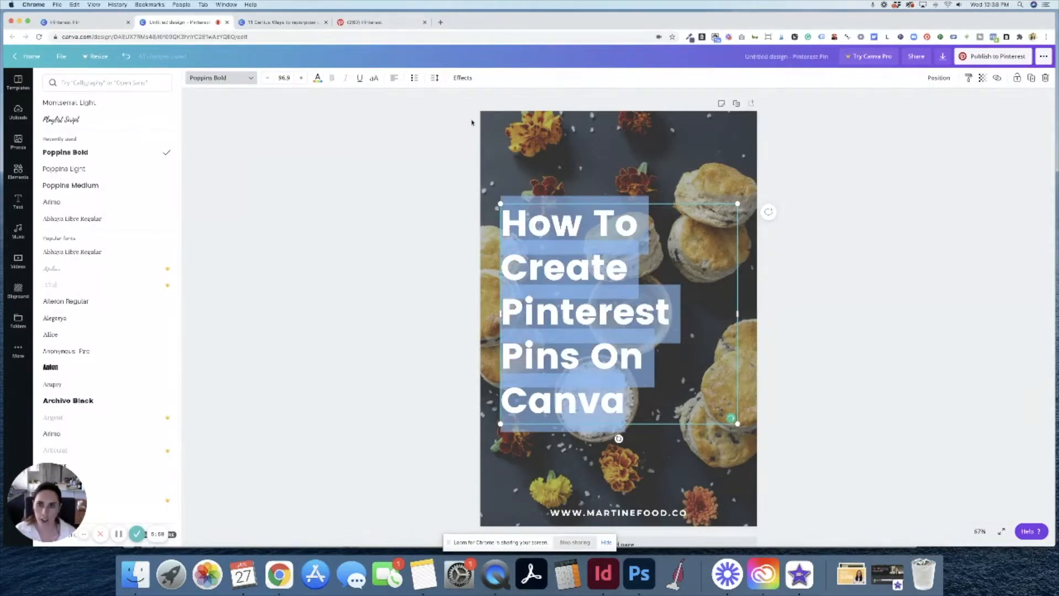
{"action": "left_click", "coordinate": [435, 78]}
{"action": "left_click_drag", "start_coordinate": [495, 122], "coordinate": [492, 122]}
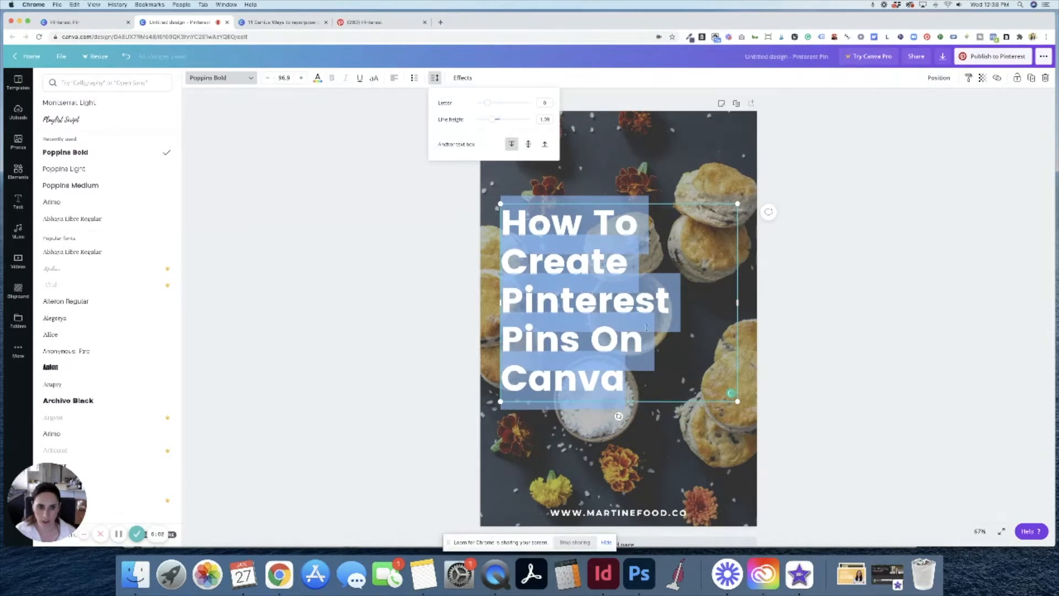
{"action": "left_click", "coordinate": [301, 80]}
{"action": "left_click", "coordinate": [301, 80]}
{"action": "left_click", "coordinate": [301, 80]}
{"action": "left_click", "coordinate": [301, 80]}
{"action": "left_click", "coordinate": [301, 81]}
{"action": "left_click", "coordinate": [301, 81]}
{"action": "left_click", "coordinate": [301, 81]}
{"action": "left_click", "coordinate": [301, 81]}
{"action": "left_click", "coordinate": [783, 273]}
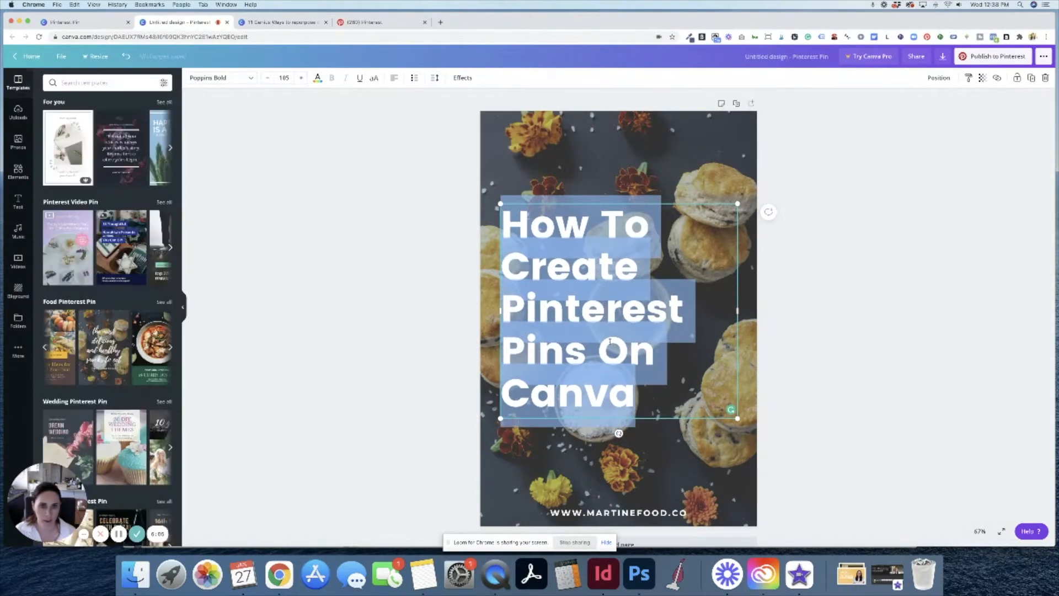
Move the headline slightly right and down, and narrow its text box to fit closer around the words
{"action": "left_click", "coordinate": [720, 326]}
{"action": "left_click", "coordinate": [818, 324]}
{"action": "left_click_drag", "start_coordinate": [587, 238], "coordinate": [608, 245]}
{"action": "left_click_drag", "start_coordinate": [760, 318], "coordinate": [725, 319]}
{"action": "left_click_drag", "start_coordinate": [637, 318], "coordinate": [638, 322]}
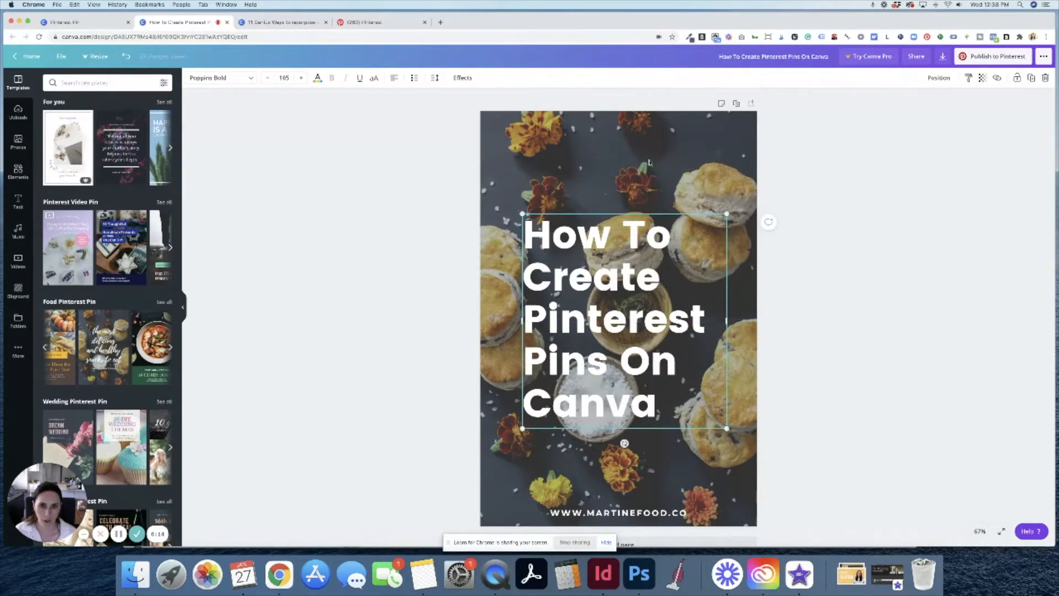
Delete the food background photo from the pin and check the page's background colour options
{"action": "left_click", "coordinate": [628, 156]}
{"action": "key", "text": "Delete"}
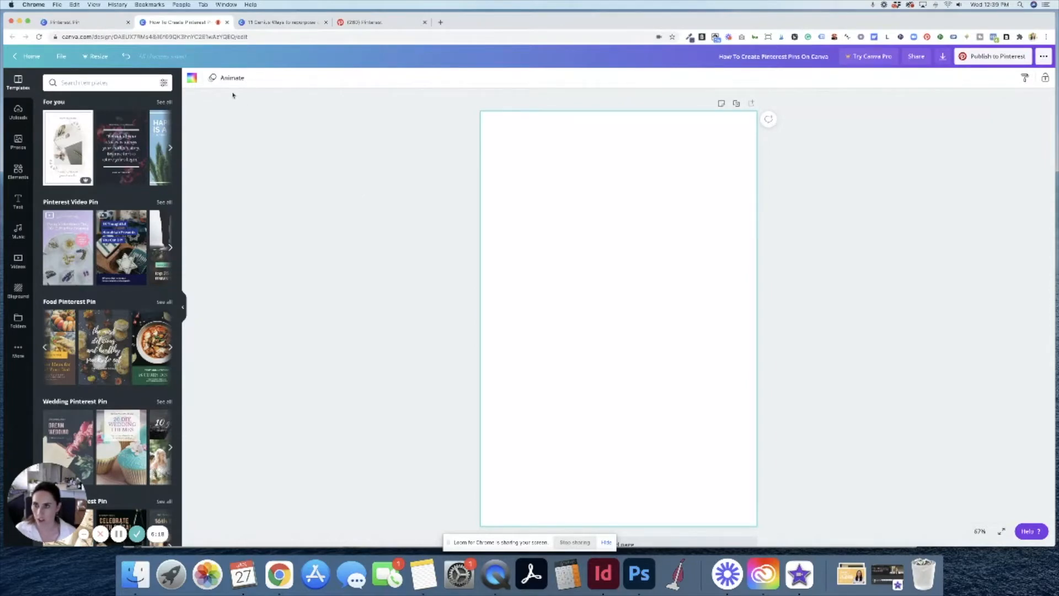
{"action": "left_click", "coordinate": [192, 79]}
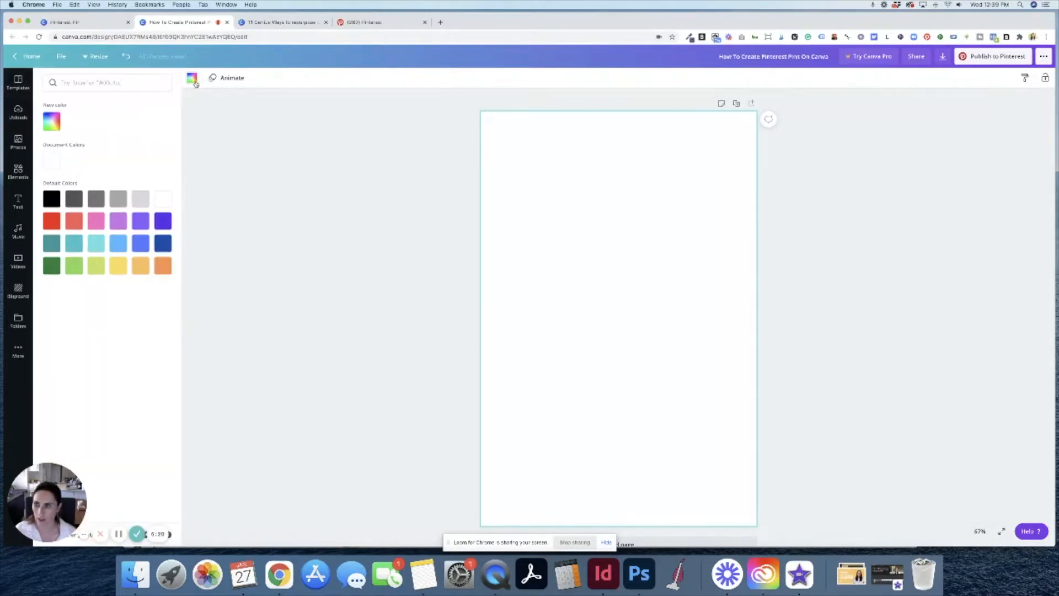
{"action": "left_click", "coordinate": [19, 82]}
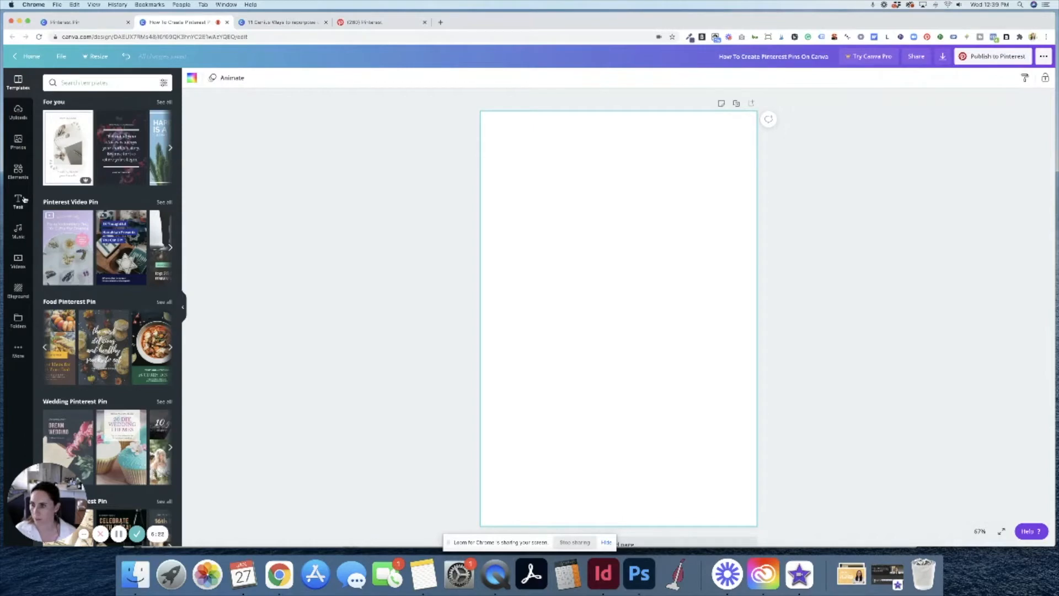
Add a square shape enlarged to cover the whole page, and send it backward behind the headline and website text
{"action": "left_click", "coordinate": [18, 170]}
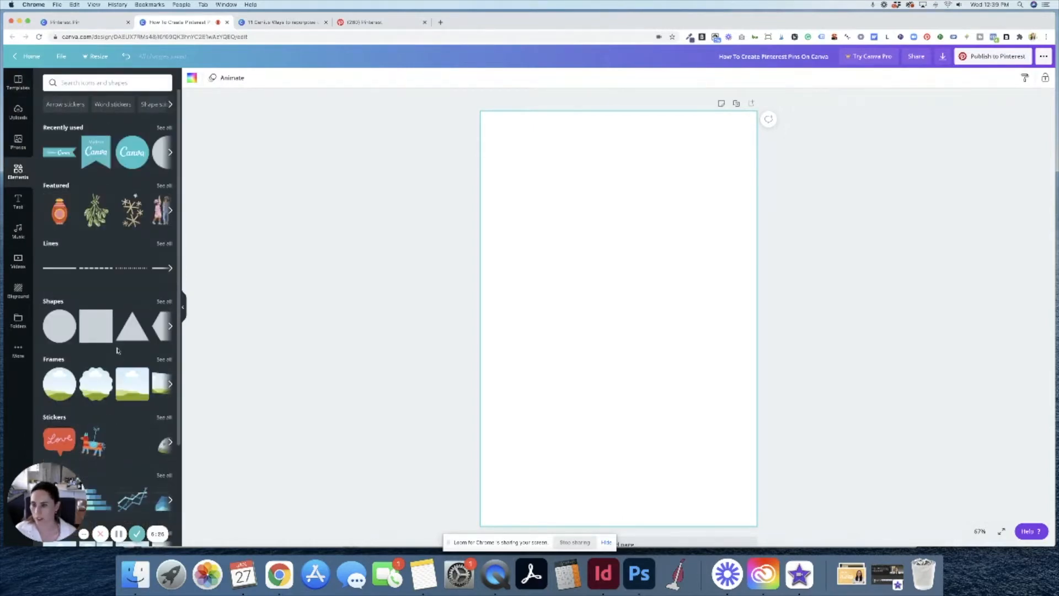
{"action": "left_click_drag", "start_coordinate": [98, 329], "coordinate": [902, 522]}
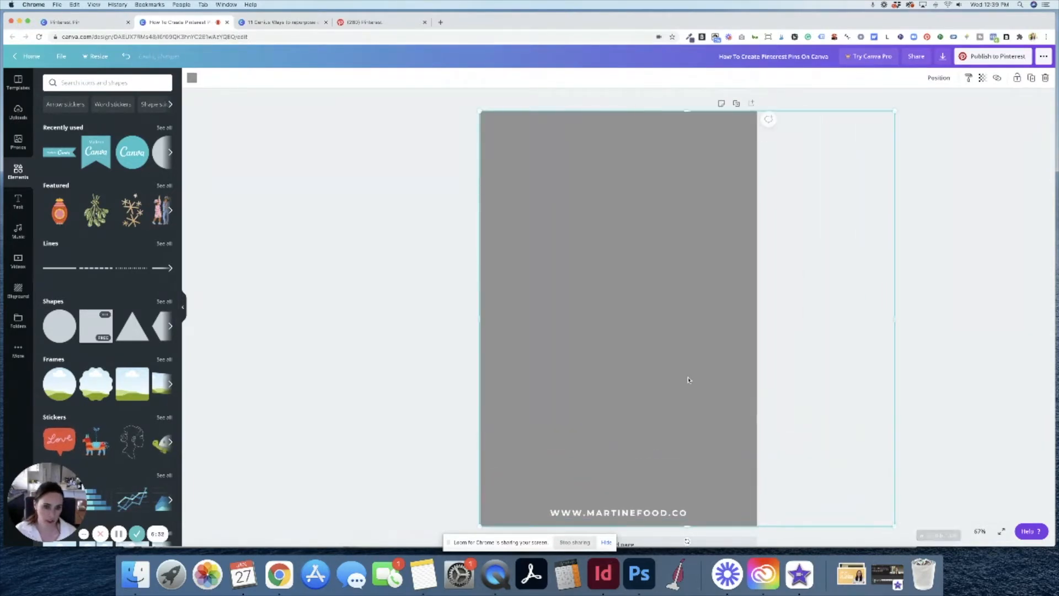
{"action": "left_click", "coordinate": [938, 78]}
{"action": "left_click", "coordinate": [914, 104]}
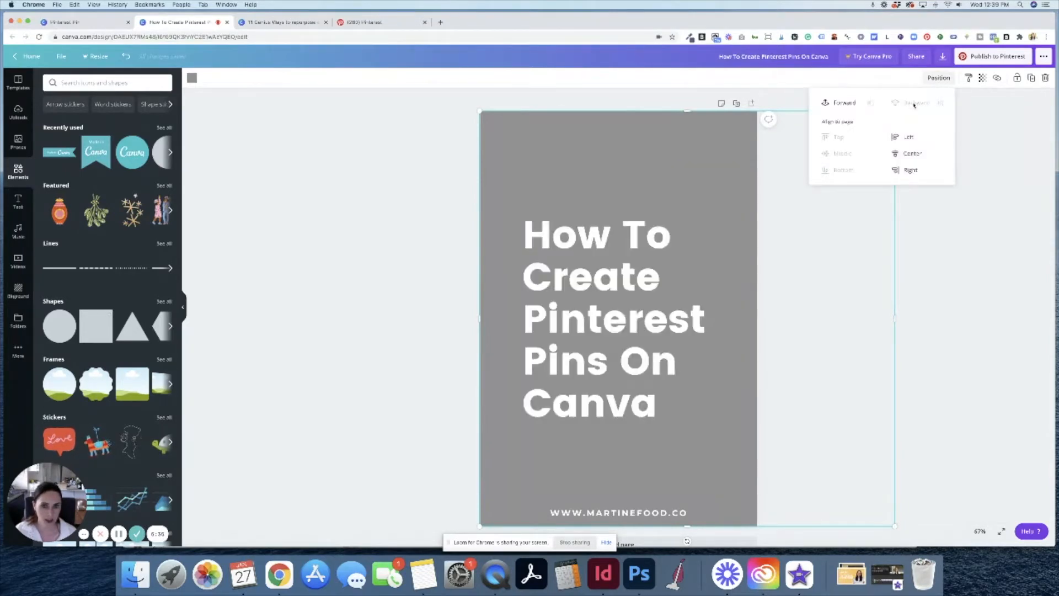
Copy the pink hex code #fdf6f7 from the brand colours note in Notes and apply it to the full-page background square
{"action": "left_click", "coordinate": [947, 241]}
{"action": "left_click", "coordinate": [676, 156]}
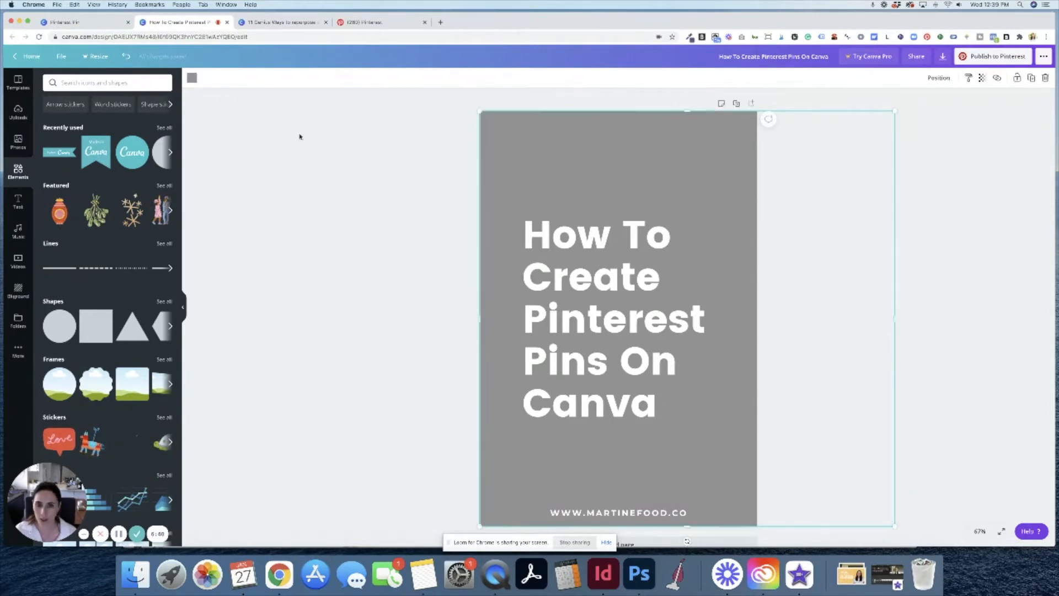
{"action": "left_click", "coordinate": [423, 574]}
{"action": "left_click_drag", "start_coordinate": [784, 240], "coordinate": [758, 238]}
{"action": "key", "text": "super+c"}
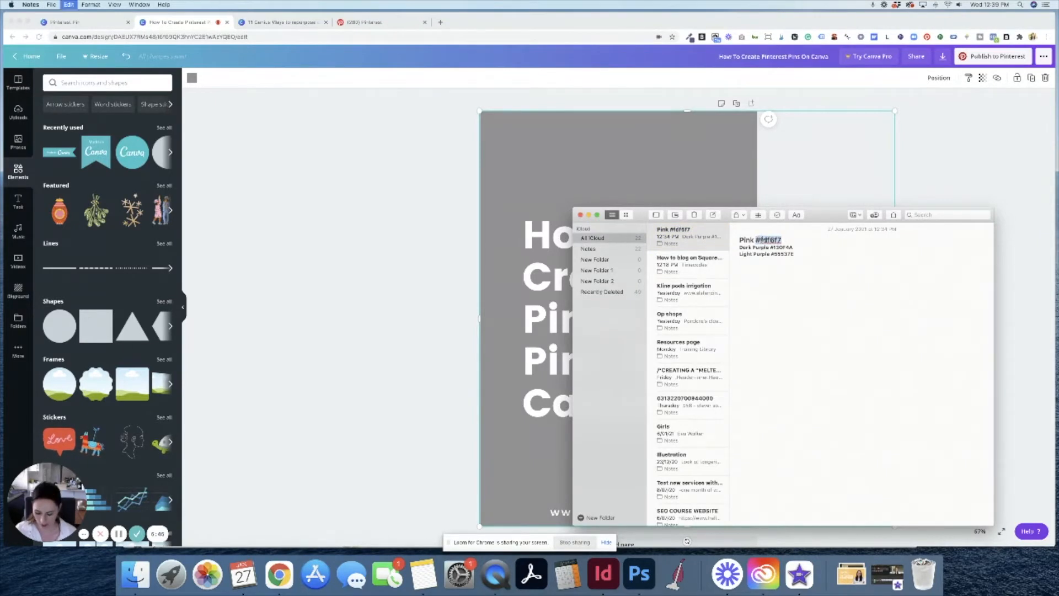
{"action": "left_click", "coordinate": [375, 156]}
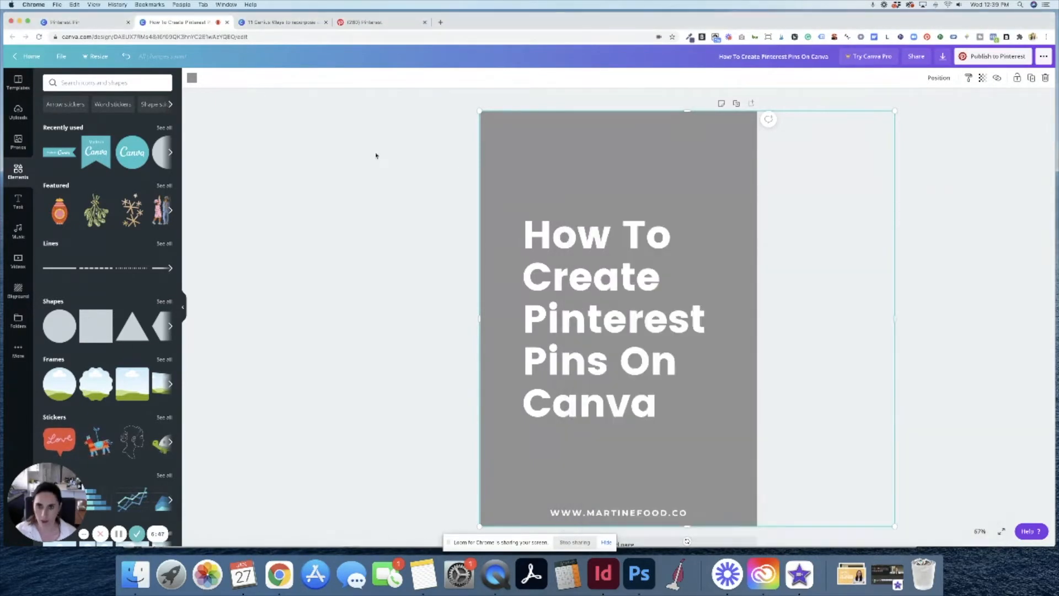
{"action": "left_click", "coordinate": [192, 78]}
{"action": "left_click", "coordinate": [111, 83]}
{"action": "key", "text": "super+v"}
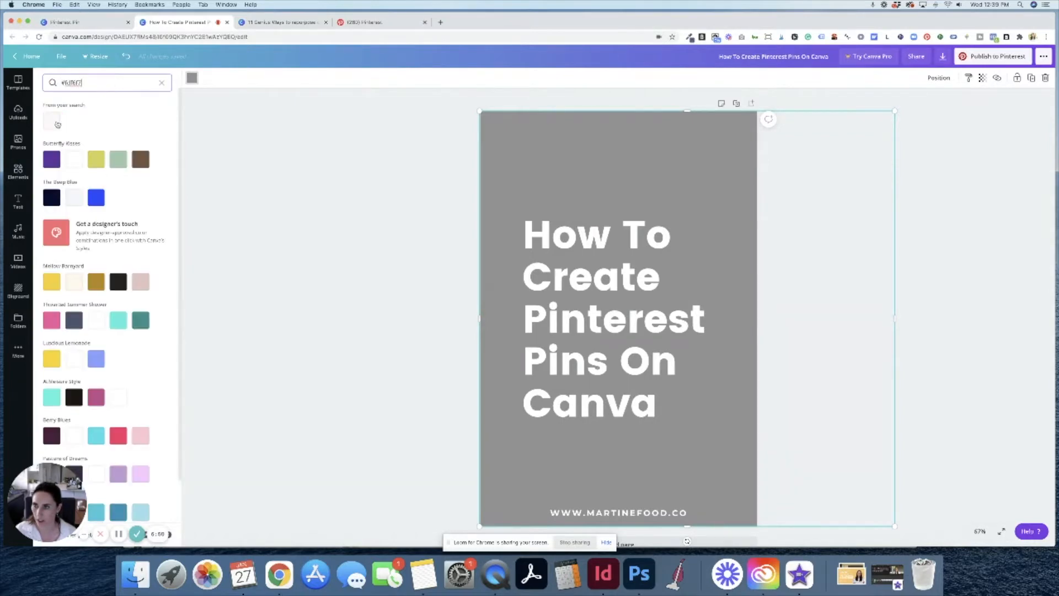
{"action": "left_click", "coordinate": [51, 120]}
{"action": "left_click", "coordinate": [369, 248]}
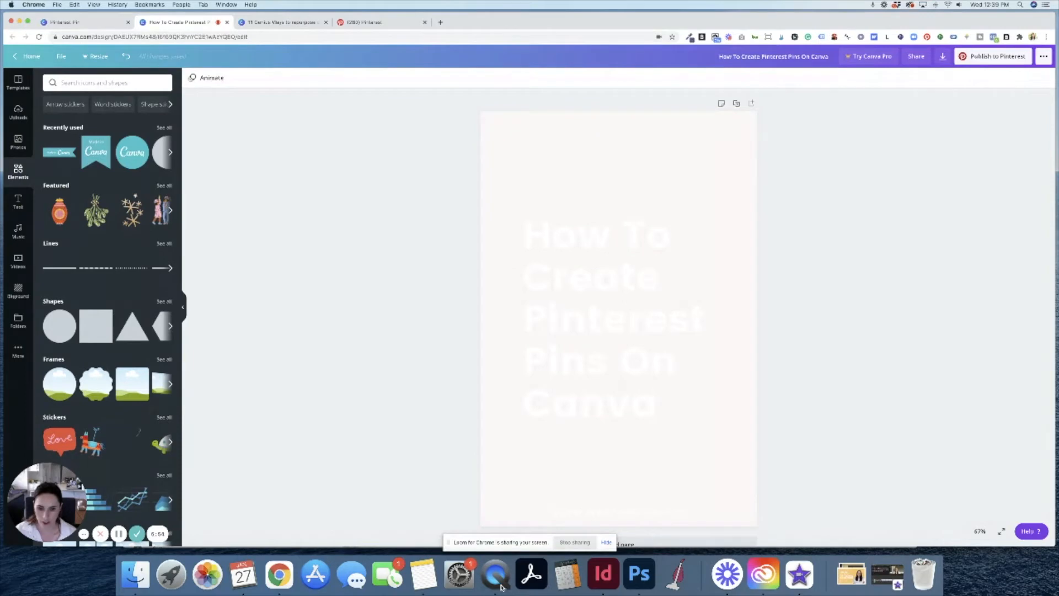
Copy the dark purple hex code #130F4A from the note and apply it to the headline text
{"action": "left_click", "coordinate": [426, 578]}
{"action": "left_click_drag", "start_coordinate": [794, 247], "coordinate": [771, 248]}
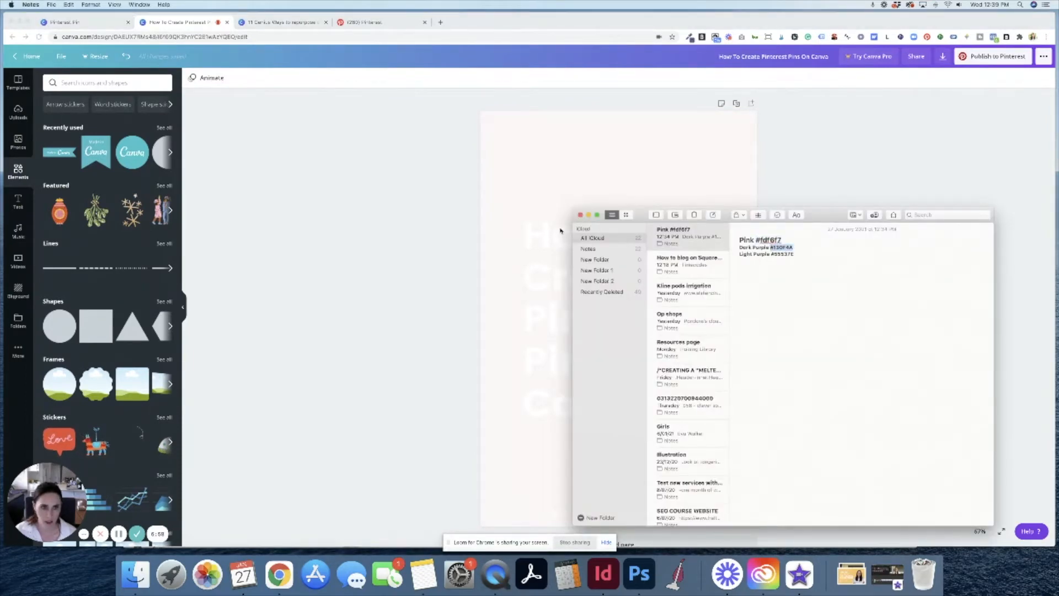
{"action": "left_click", "coordinate": [553, 292]}
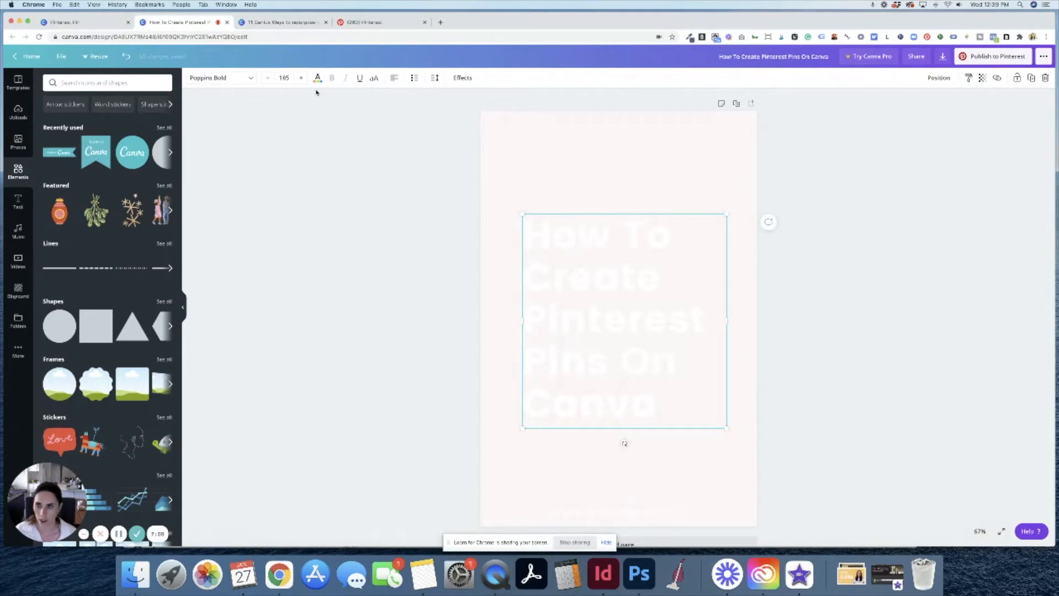
{"action": "left_click", "coordinate": [317, 78]}
{"action": "left_click", "coordinate": [94, 83]}
{"action": "key", "text": "super+v"}
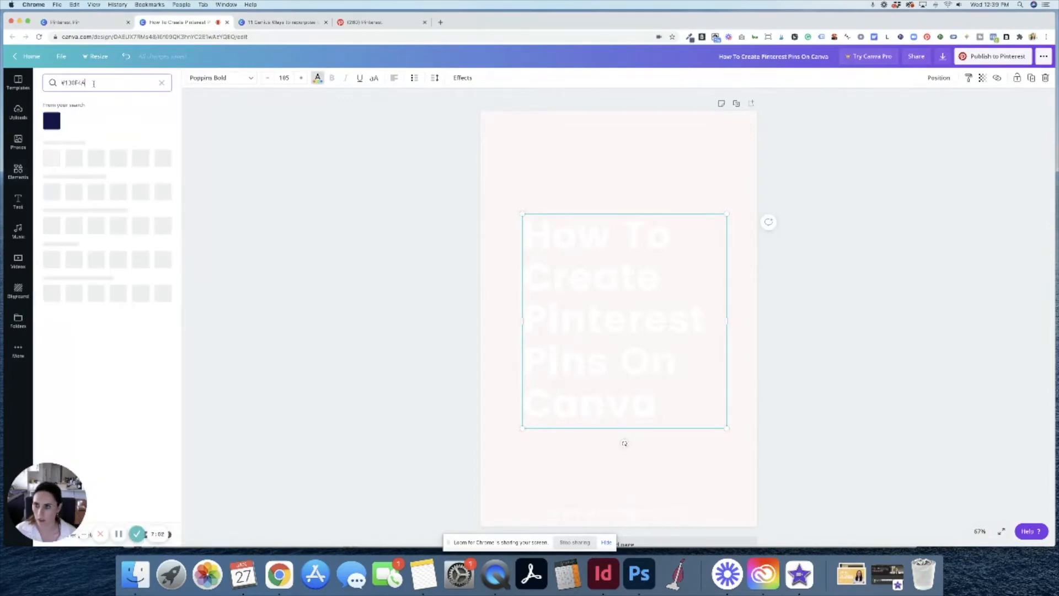
{"action": "left_click", "coordinate": [51, 120]}
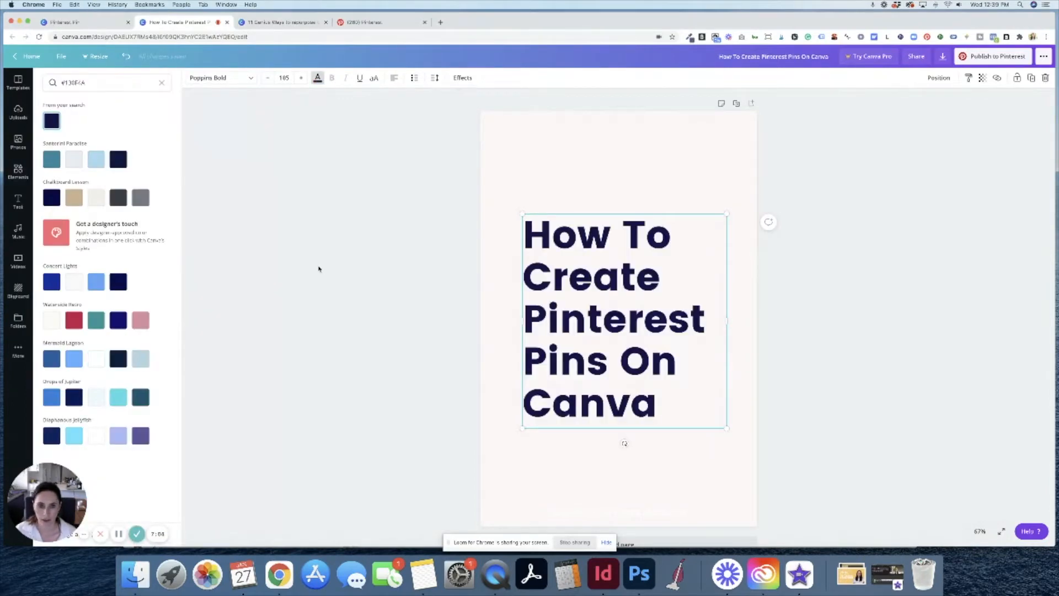
{"action": "left_click", "coordinate": [381, 347]}
{"action": "left_click", "coordinate": [379, 345]}
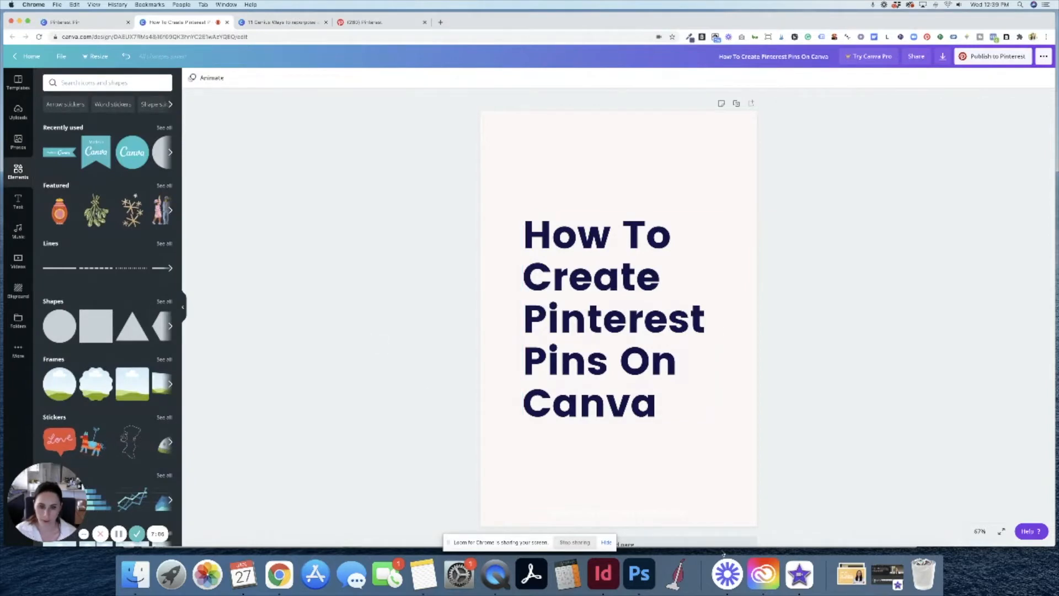
Recolour the website text at the foot of the pin with the document's dark purple
{"action": "left_click", "coordinate": [658, 517]}
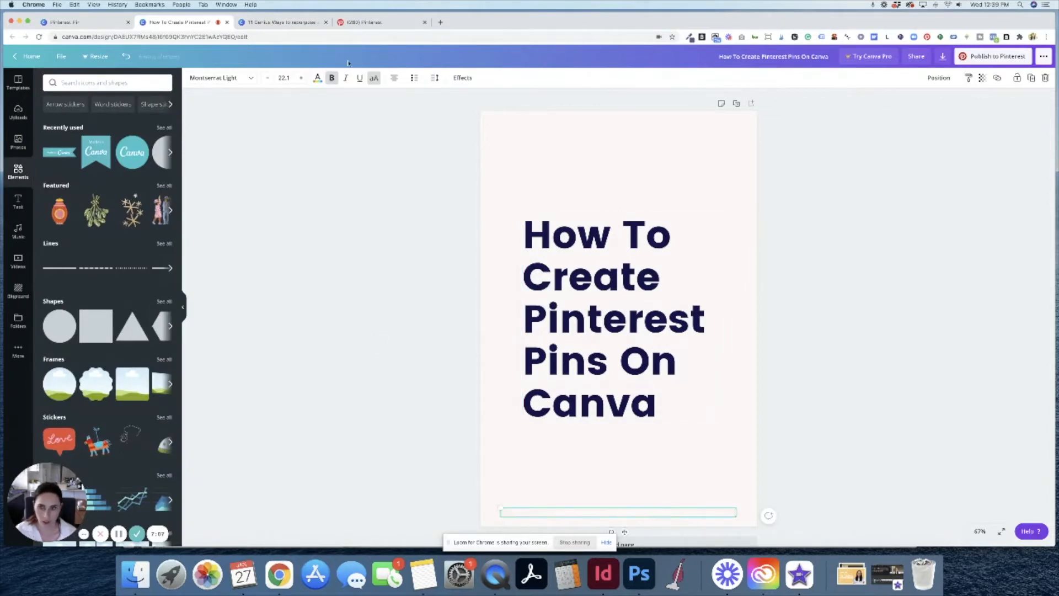
{"action": "left_click", "coordinate": [318, 79]}
{"action": "left_click", "coordinate": [51, 160]}
{"action": "left_click", "coordinate": [355, 253]}
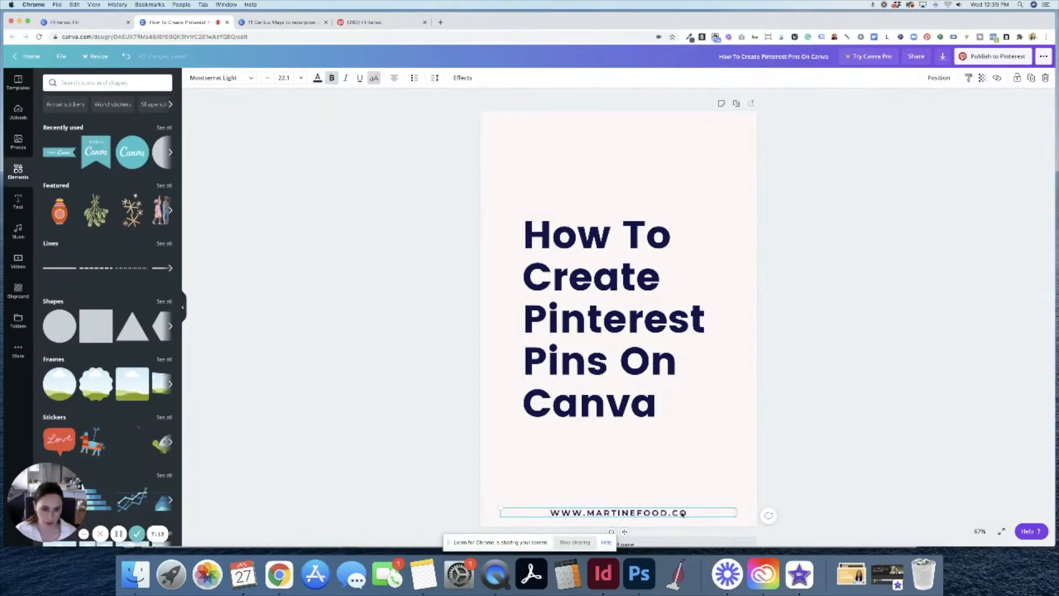
{"action": "left_click_drag", "start_coordinate": [586, 513], "coordinate": [686, 512]}
{"action": "type", "text": "SI"}
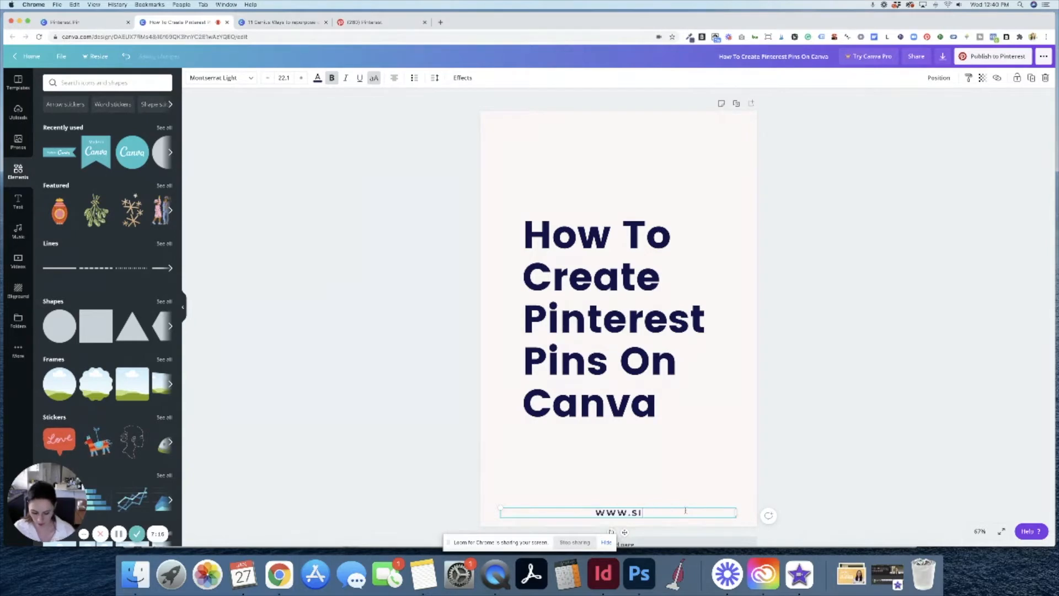
{"action": "type", "text": "MPLYWHYTEDESIGN.CO.NZ"}
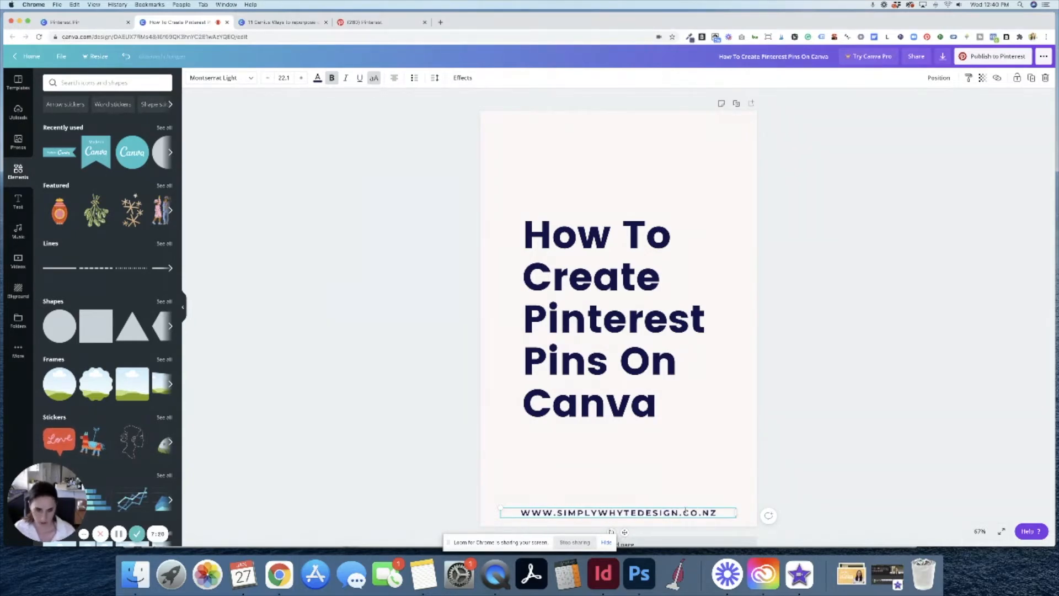
{"action": "left_click", "coordinate": [827, 456]}
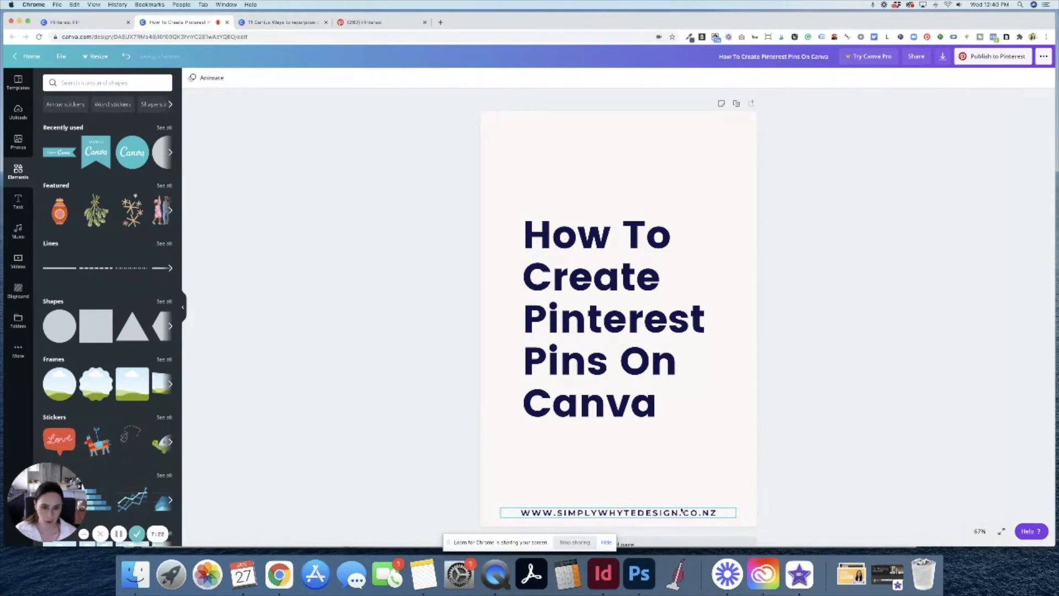
Delete the website text and place the uploaded black "simply whyte design." logo, scaled small and centred, at the foot of the pin
{"action": "left_click", "coordinate": [684, 513]}
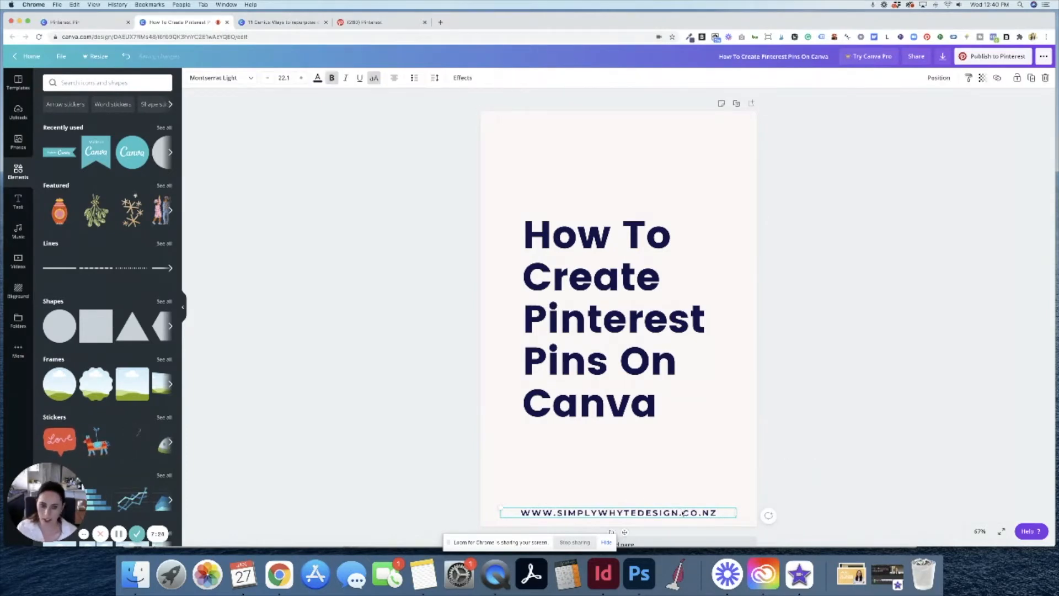
{"action": "key", "text": "Delete"}
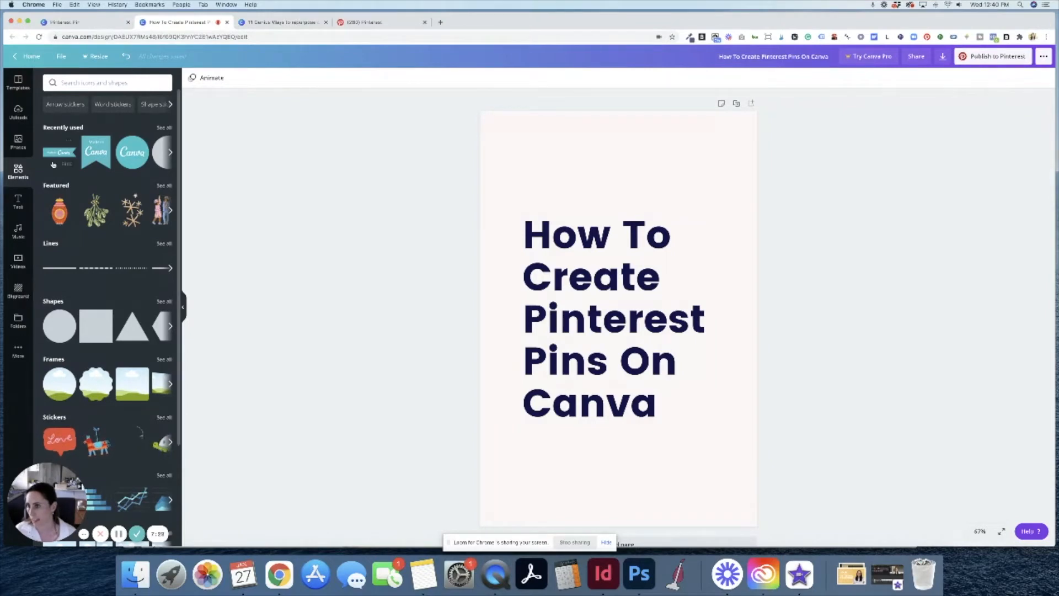
{"action": "left_click", "coordinate": [24, 116]}
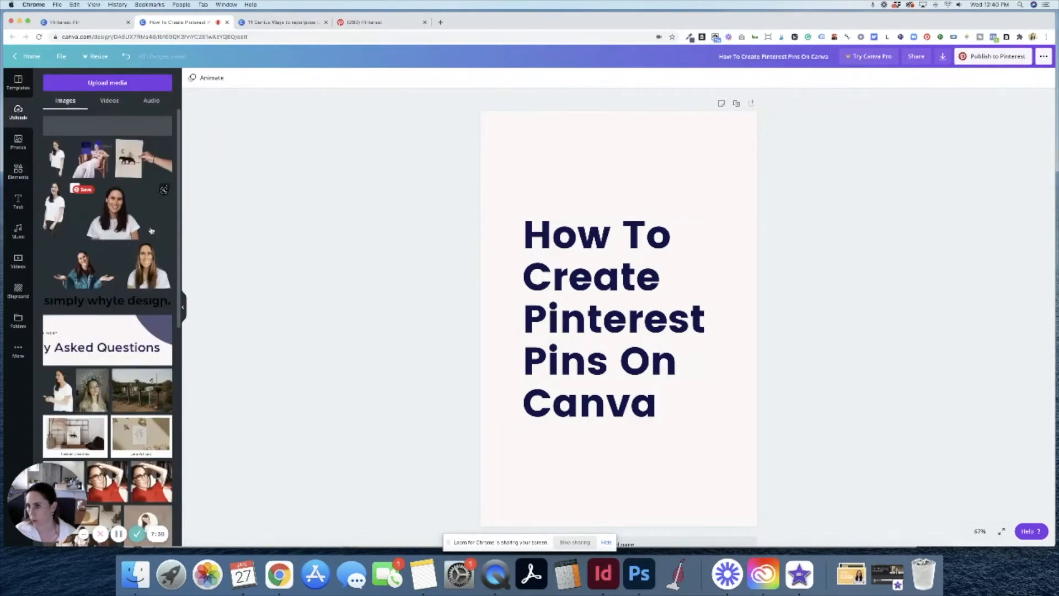
{"action": "left_click_drag", "start_coordinate": [49, 300], "coordinate": [607, 511]}
{"action": "left_click_drag", "start_coordinate": [718, 496], "coordinate": [653, 515]}
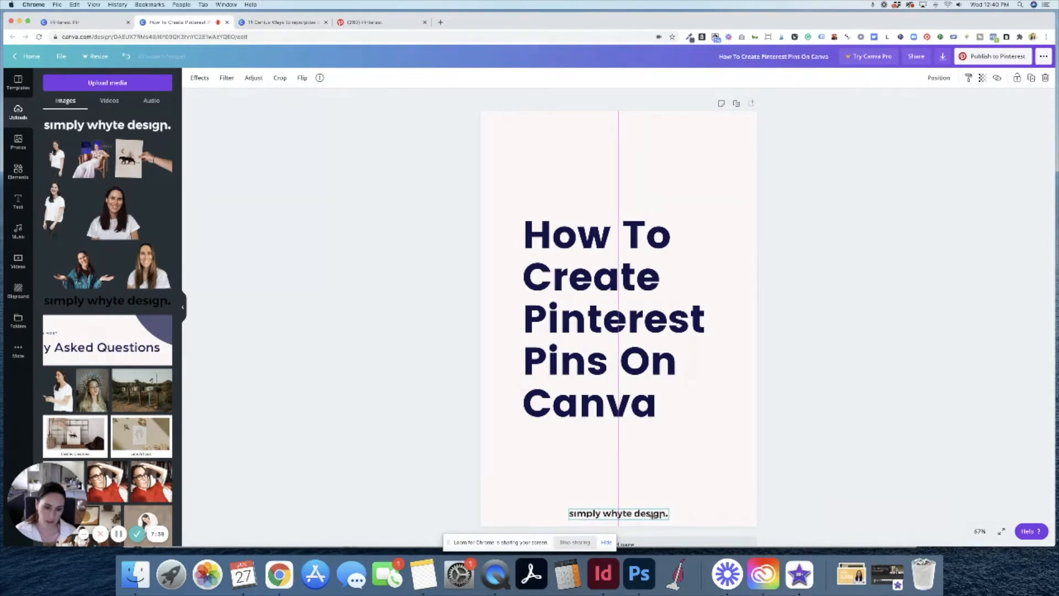
{"action": "left_click", "coordinate": [837, 428]}
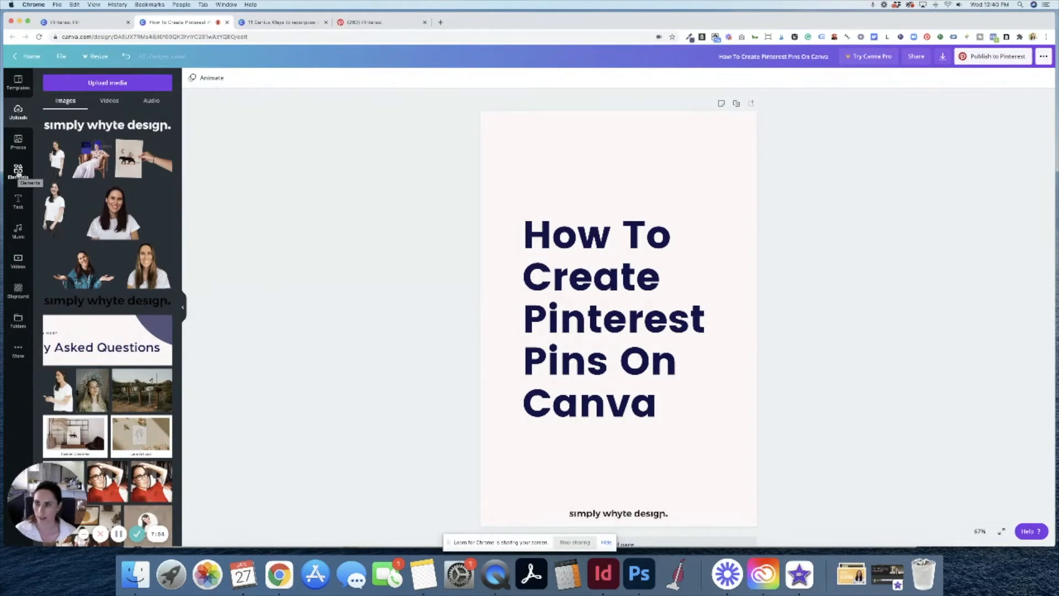
Add a dark purple circle running off the pin's top-right corner and a slightly smaller copy running off its bottom-left corner
{"action": "left_click", "coordinate": [18, 171]}
{"action": "left_click_drag", "start_coordinate": [57, 332], "coordinate": [686, 94]}
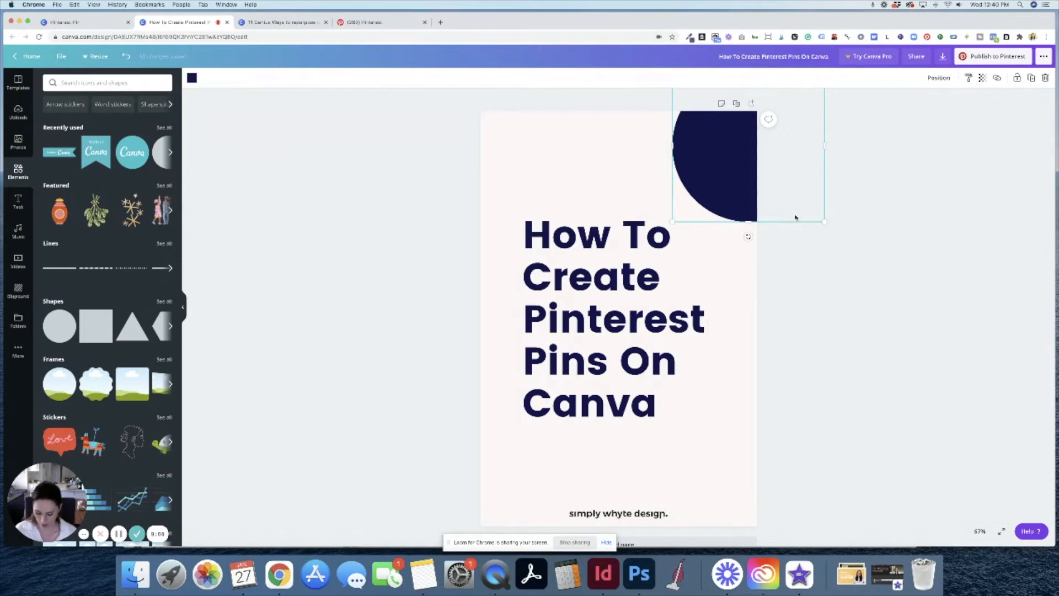
{"action": "left_click_drag", "start_coordinate": [733, 172], "coordinate": [468, 526]}
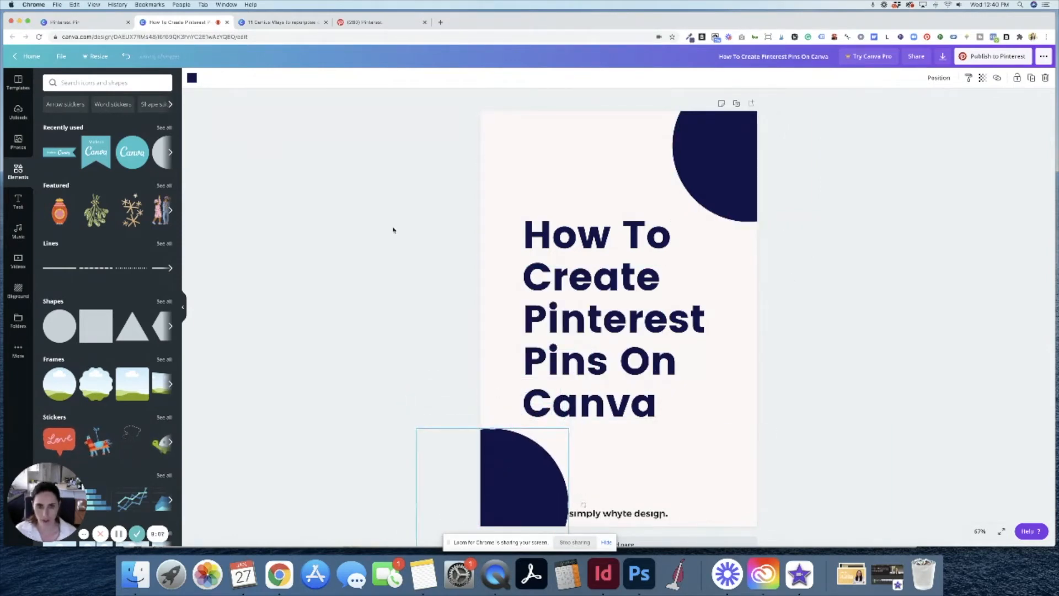
{"action": "left_click_drag", "start_coordinate": [506, 455], "coordinate": [499, 453]}
{"action": "left_click_drag", "start_coordinate": [554, 430], "coordinate": [552, 433]}
{"action": "left_click", "coordinate": [416, 383]}
Copy the light purple hex code #55537E from the note and apply it to the pin's top-right circle
{"action": "left_click", "coordinate": [435, 577]}
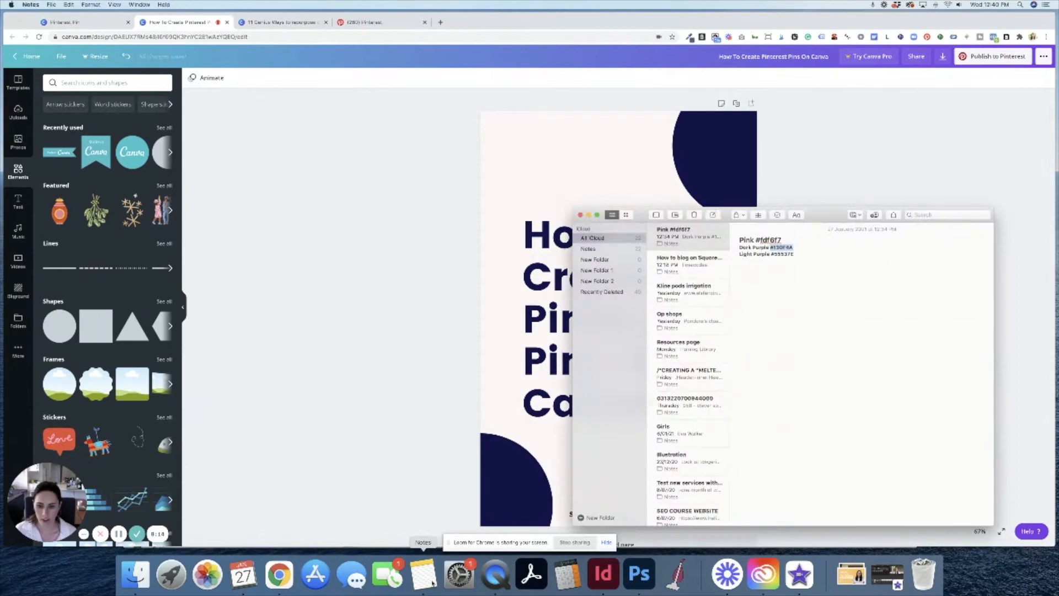
{"action": "left_click_drag", "start_coordinate": [796, 257], "coordinate": [779, 255]}
{"action": "key", "text": "super+c"}
{"action": "left_click", "coordinate": [456, 239]}
{"action": "left_click", "coordinate": [694, 166]}
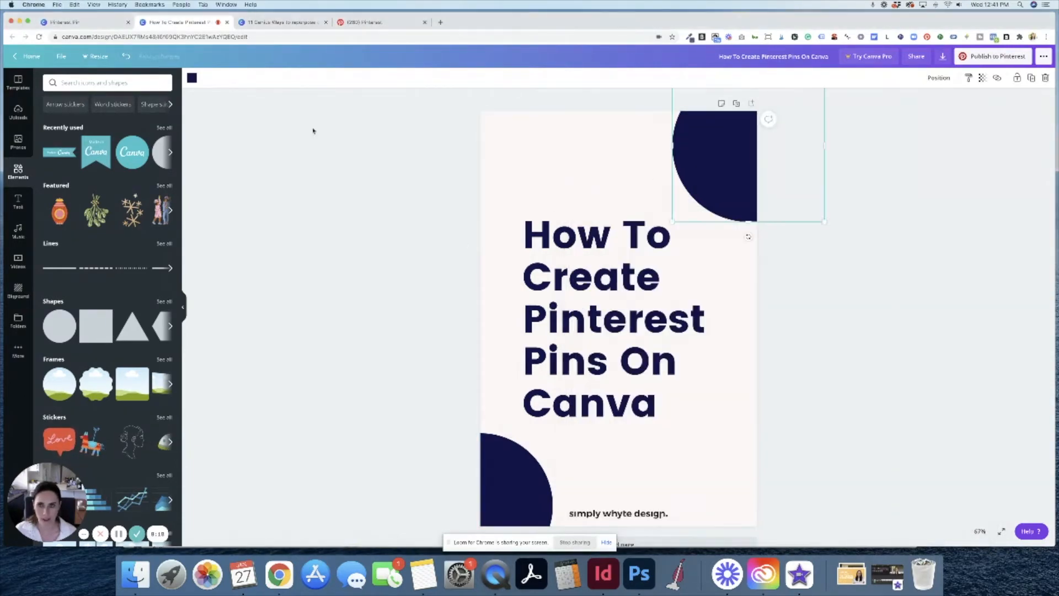
{"action": "left_click", "coordinate": [192, 78]}
{"action": "left_click", "coordinate": [83, 83]}
{"action": "key", "text": "super+v"}
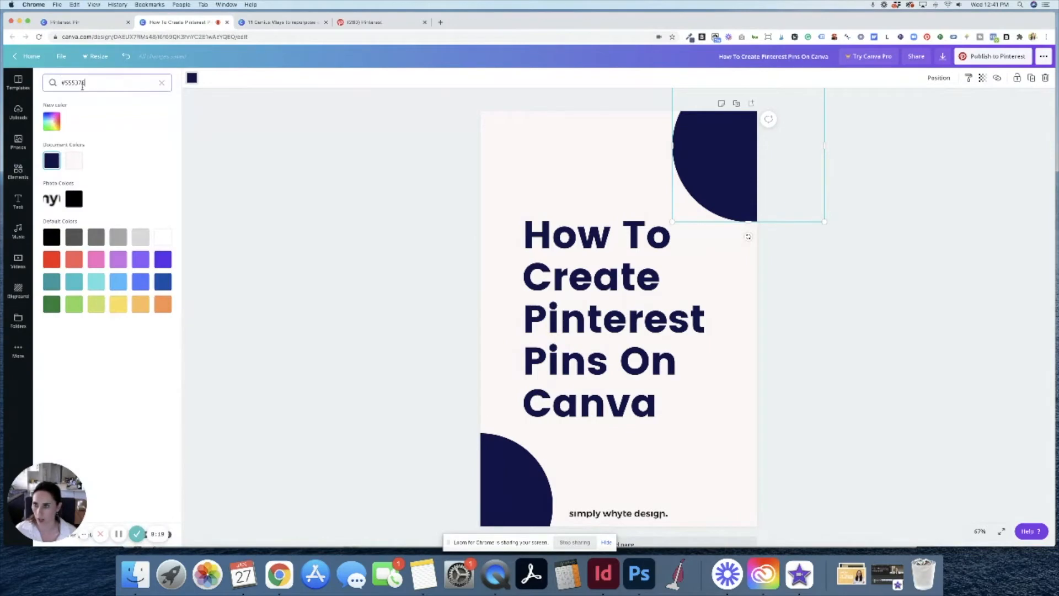
{"action": "left_click", "coordinate": [52, 122]}
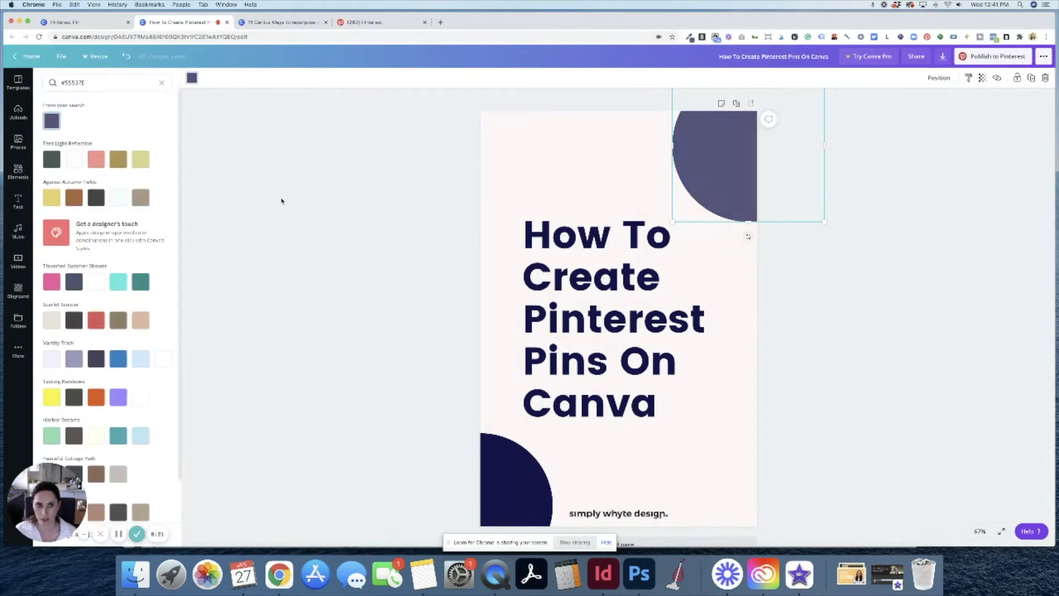
{"action": "left_click", "coordinate": [282, 201]}
Recolour the pin's bottom-left circle with the light purple document colour
{"action": "left_click", "coordinate": [506, 500]}
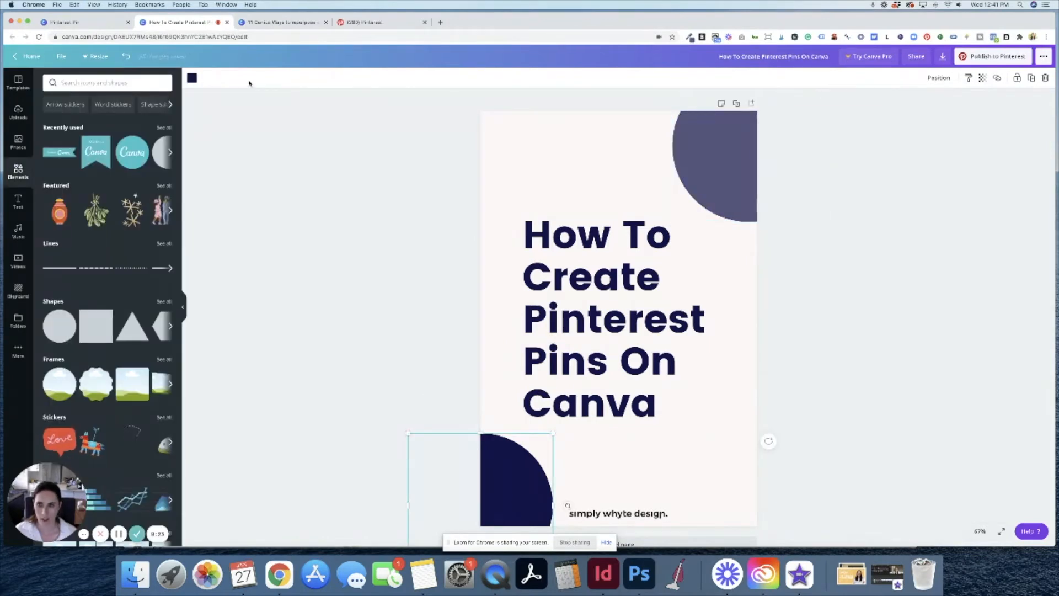
{"action": "left_click", "coordinate": [193, 78]}
{"action": "left_click", "coordinate": [74, 160]}
{"action": "left_click", "coordinate": [392, 307]}
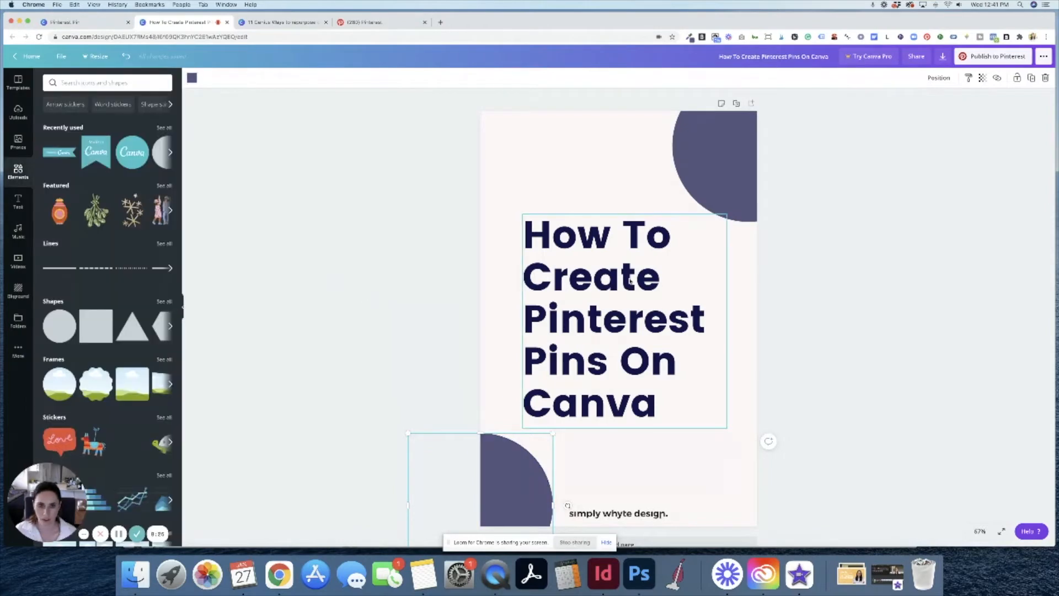
{"action": "left_click", "coordinate": [804, 355]}
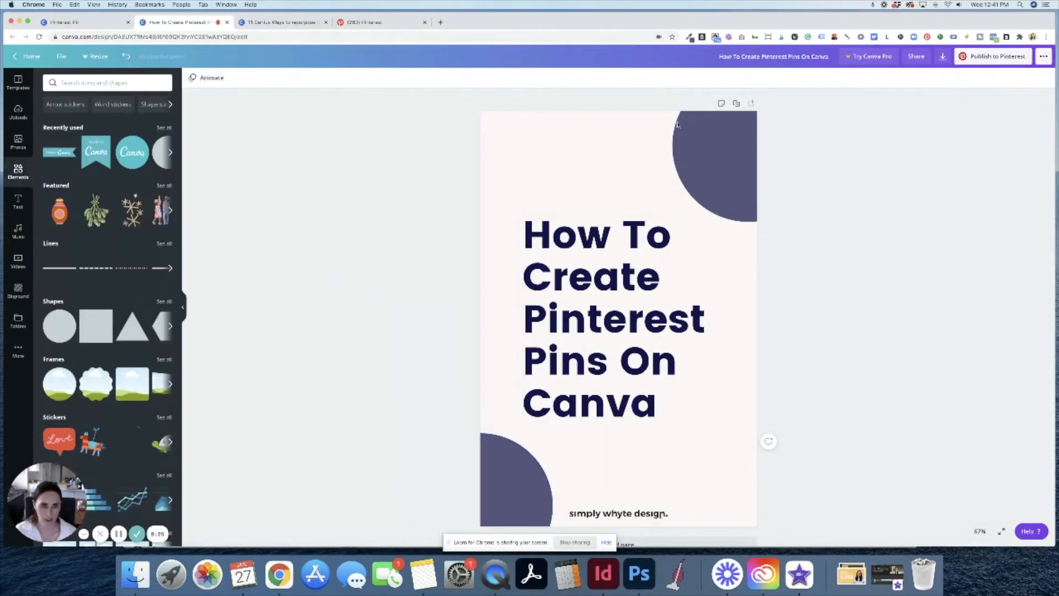
Enlarge the headline slightly and reposition it between the two corner circles
{"action": "left_click", "coordinate": [653, 263]}
{"action": "left_click_drag", "start_coordinate": [726, 213], "coordinate": [748, 190]}
{"action": "left_click_drag", "start_coordinate": [681, 310], "coordinate": [674, 312]}
{"action": "left_click_drag", "start_coordinate": [740, 198], "coordinate": [732, 204]}
{"action": "left_click_drag", "start_coordinate": [662, 324], "coordinate": [664, 325]}
Lower the transparency value of the pin's top-right circle to about 38
{"action": "left_click", "coordinate": [488, 489]}
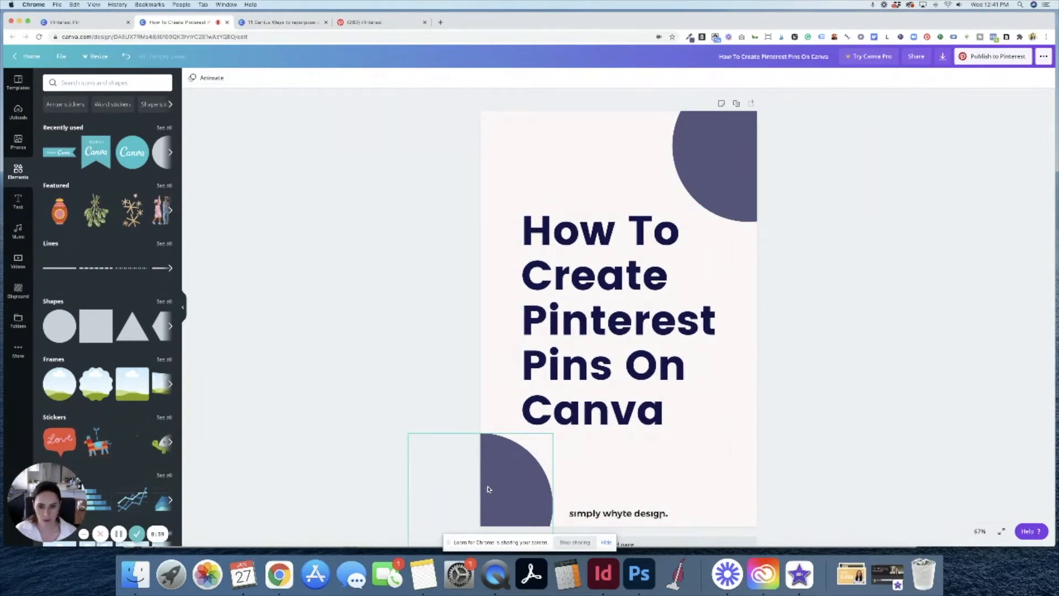
{"action": "left_click", "coordinate": [742, 212], "text": "shift"}
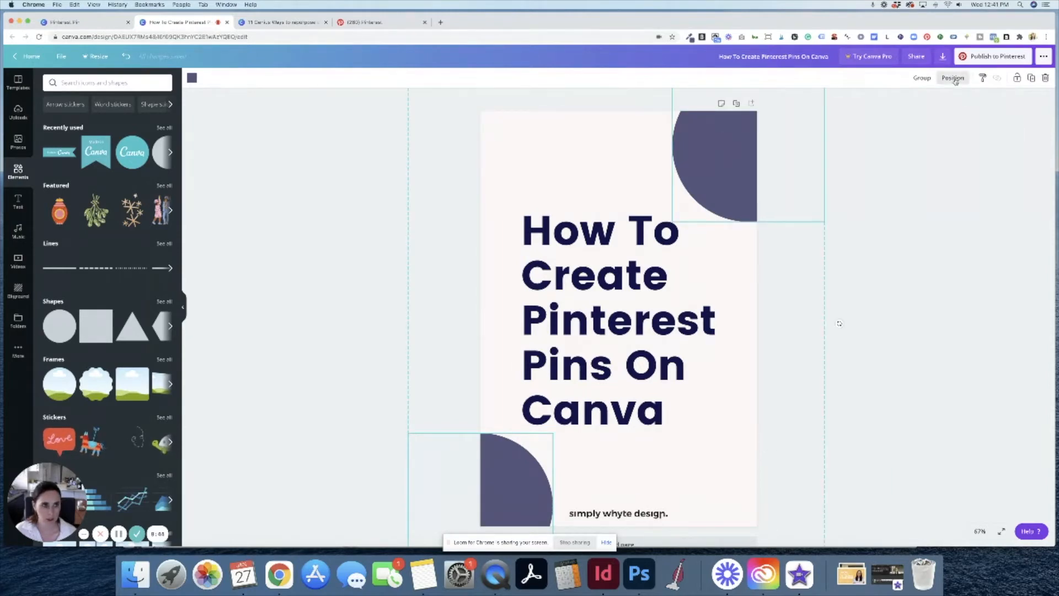
{"action": "left_click", "coordinate": [743, 164]}
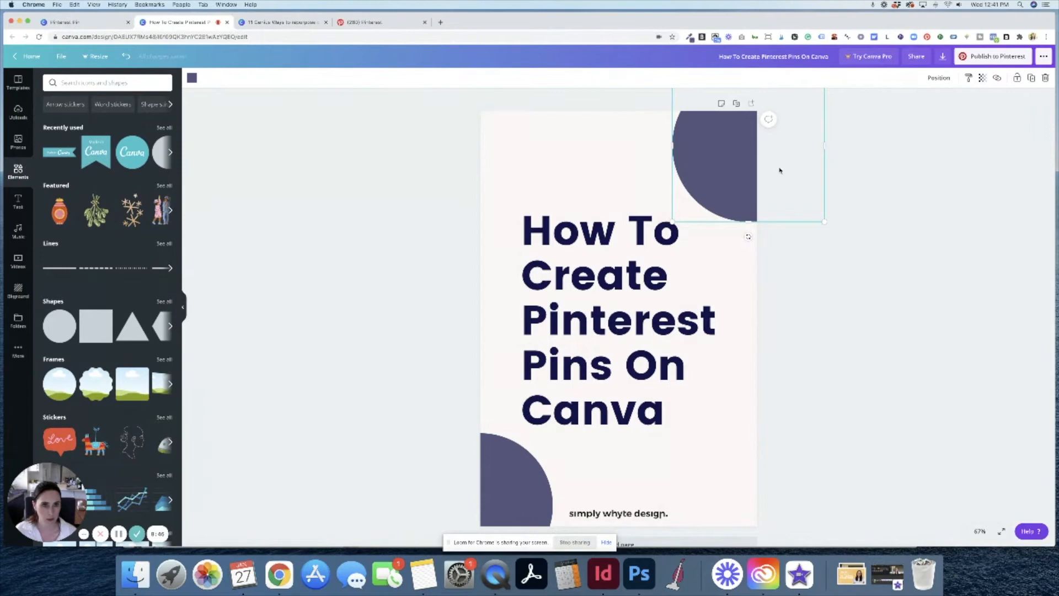
{"action": "left_click", "coordinate": [983, 77]}
{"action": "left_click_drag", "start_coordinate": [959, 104], "coordinate": [926, 99]}
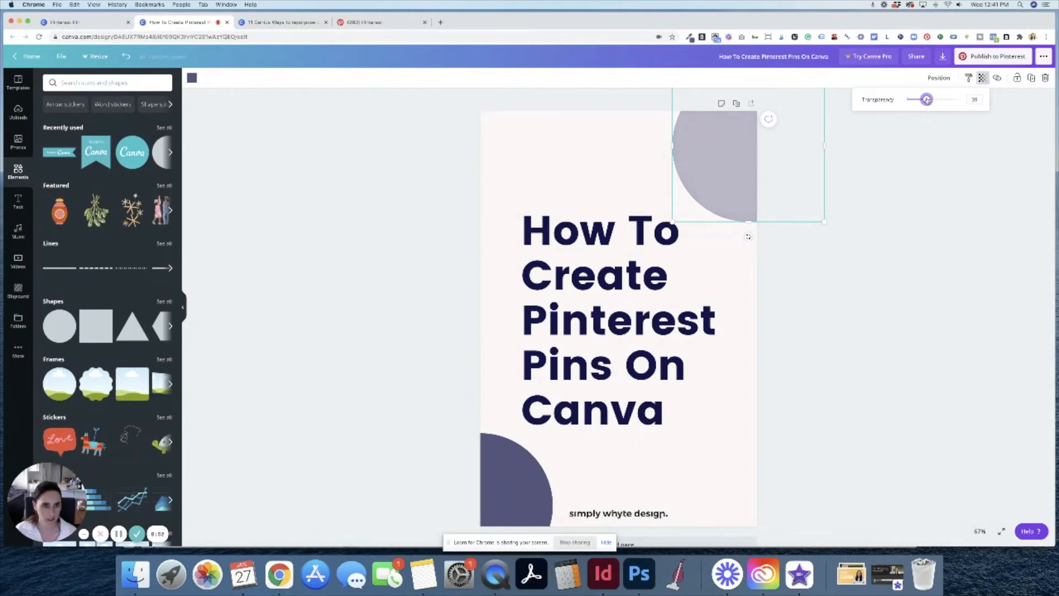
{"action": "left_click", "coordinate": [916, 188]}
Lower the transparency value of the pin's bottom-left circle to match the top-right circle
{"action": "left_click", "coordinate": [513, 479]}
{"action": "left_click", "coordinate": [981, 79]}
{"action": "left_click_drag", "start_coordinate": [960, 100], "coordinate": [916, 100]}
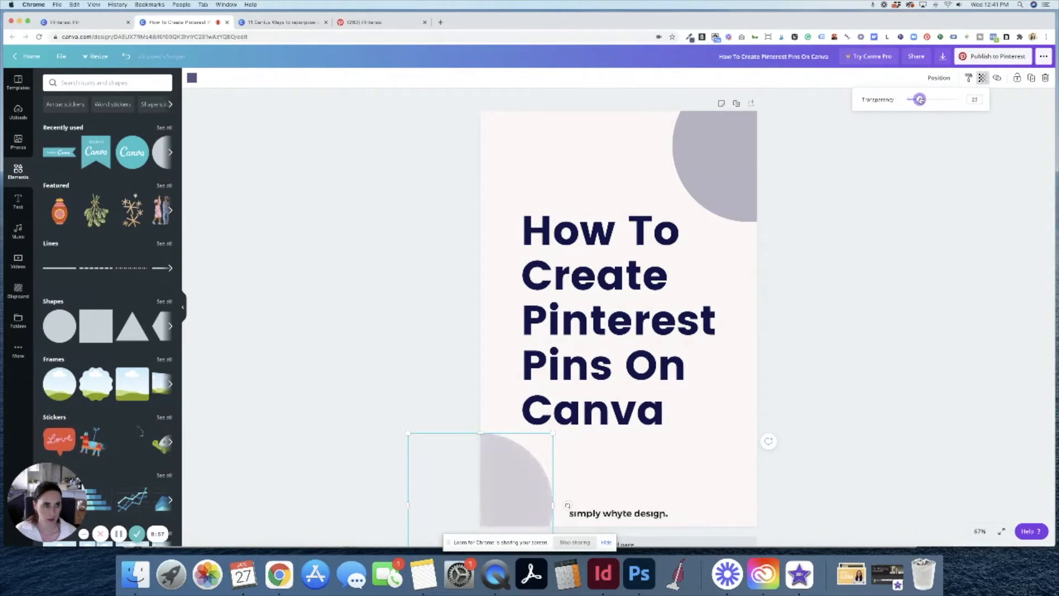
{"action": "left_click", "coordinate": [974, 100]}
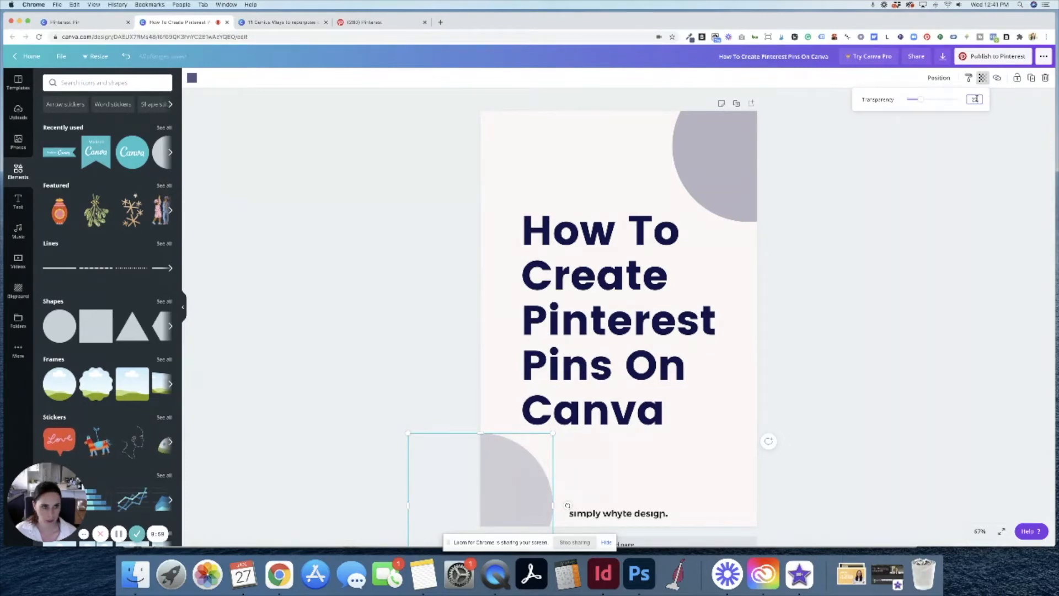
{"action": "left_click", "coordinate": [897, 195]}
{"action": "left_click", "coordinate": [508, 500]}
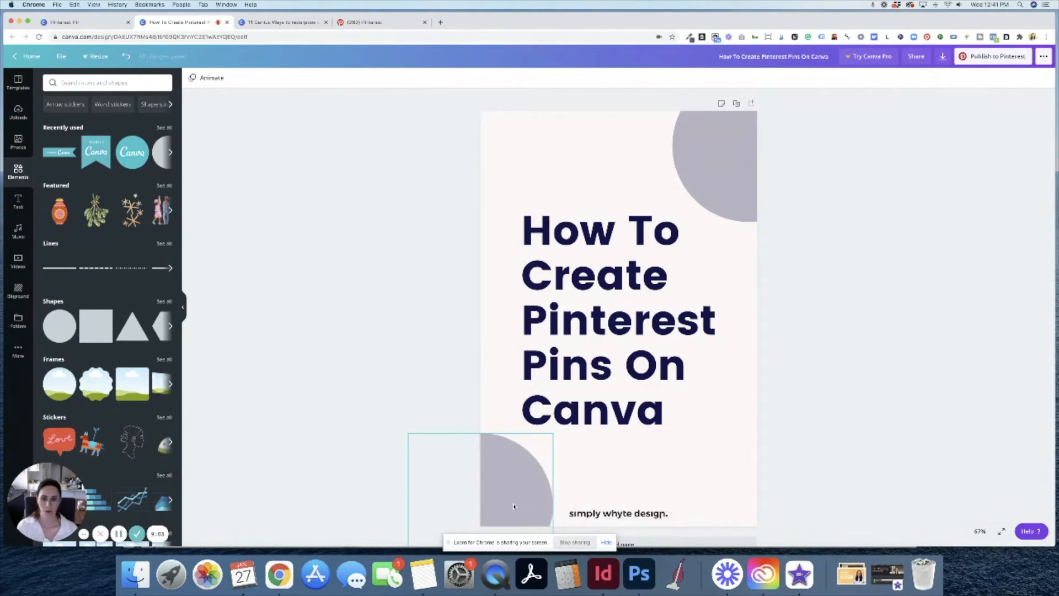
{"action": "left_click", "coordinate": [880, 326]}
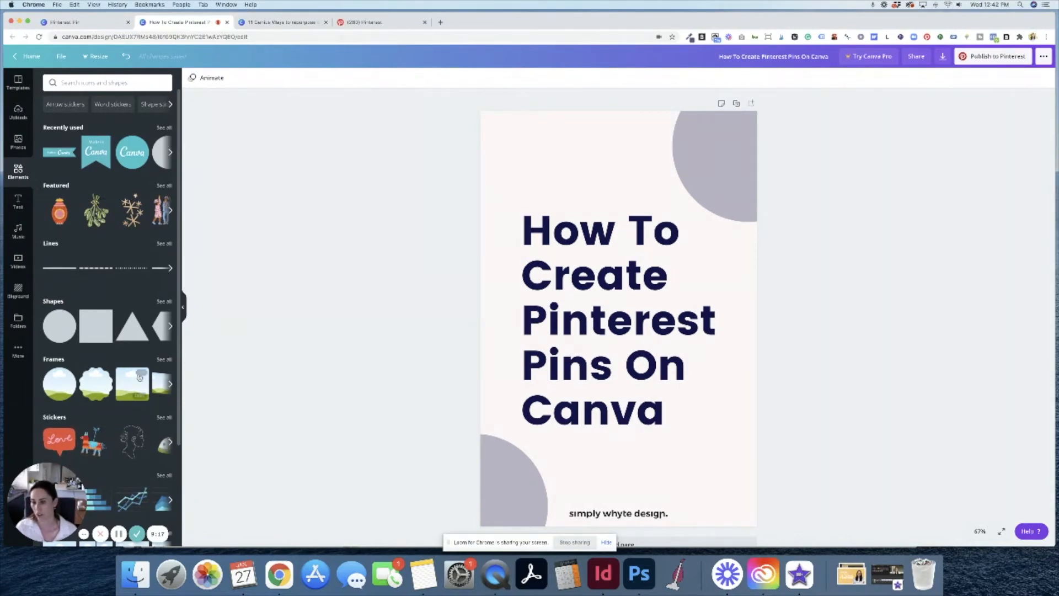
Try the featured gold starburst graphic as a small decoration in the pin's top-left corner, and delete it
{"action": "left_click", "coordinate": [133, 210]}
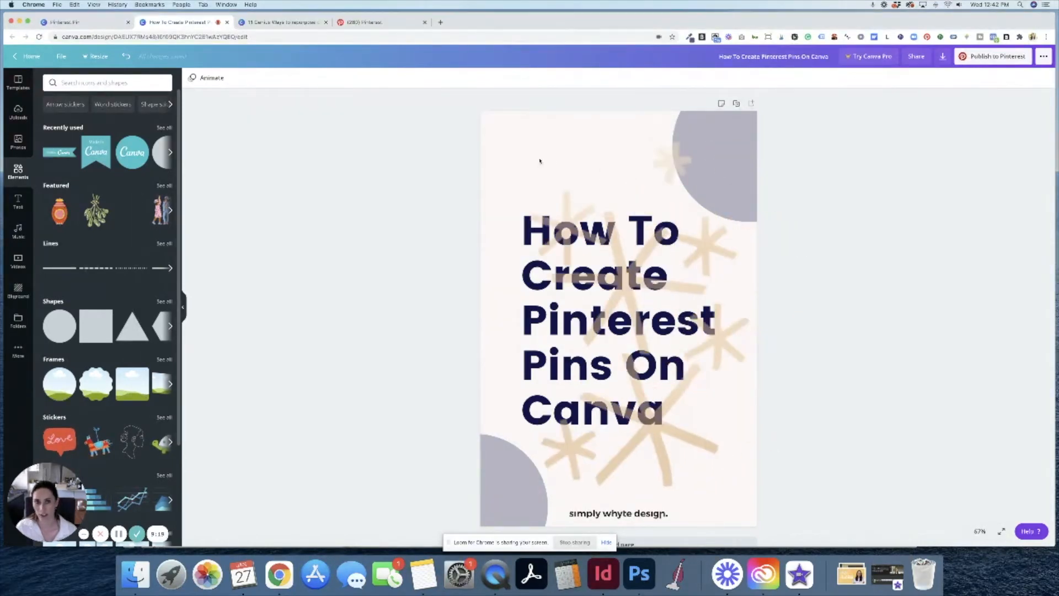
{"action": "left_click_drag", "start_coordinate": [743, 137], "coordinate": [581, 394]}
{"action": "left_click_drag", "start_coordinate": [557, 438], "coordinate": [515, 156]}
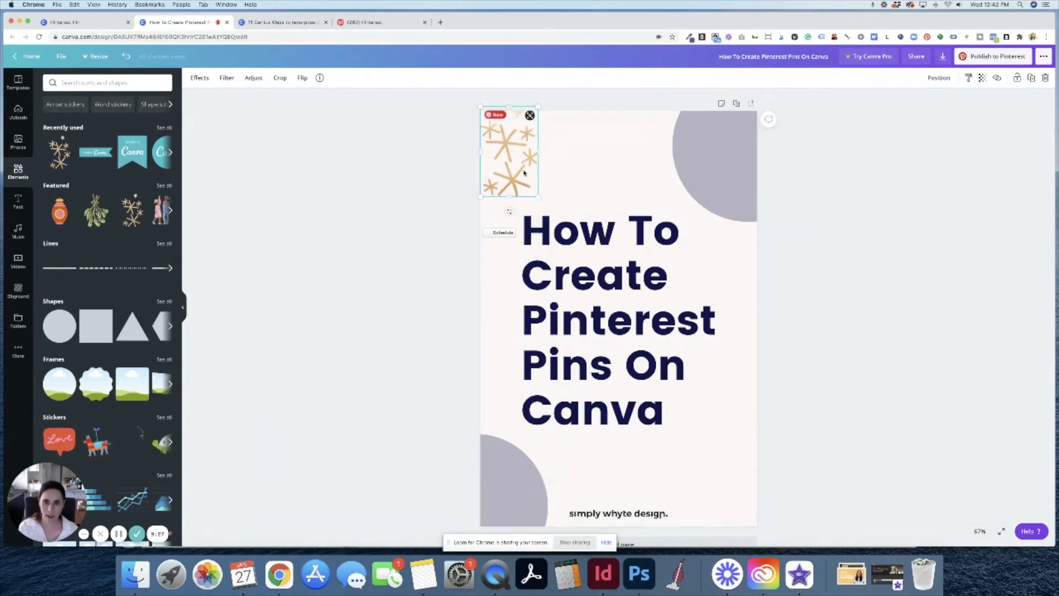
{"action": "key", "text": "Delete"}
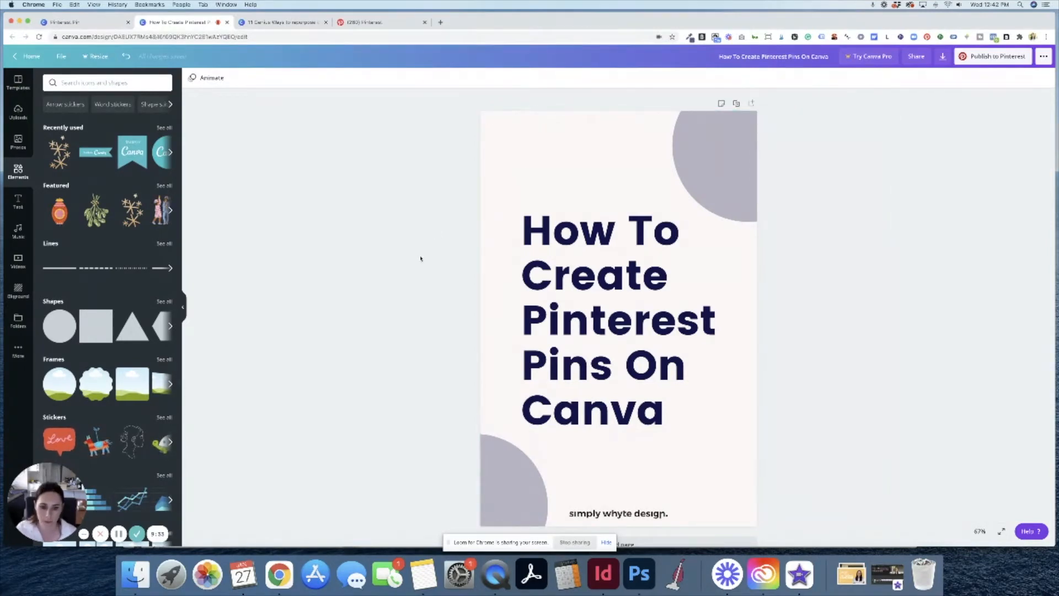
Examine the Pinterest results for "how to design pinterest pins" for layout and colour ideas, and return to the Canva design
{"action": "left_click", "coordinate": [368, 25]}
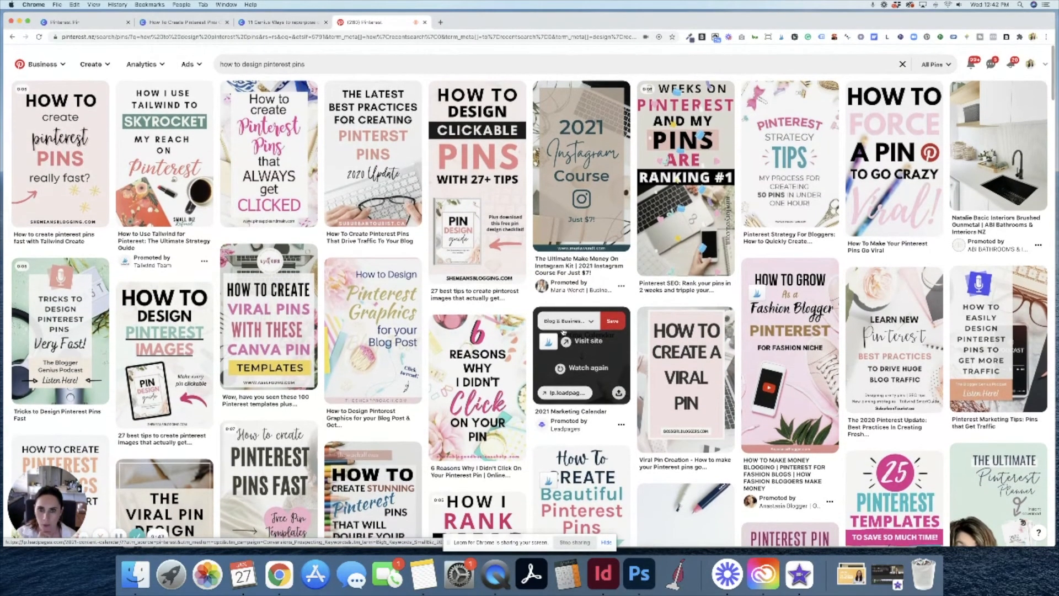
{"action": "scroll", "coordinate": [563, 332], "scroll_direction": "down", "scroll_amount": 2}
{"action": "scroll", "coordinate": [563, 332], "scroll_direction": "down", "scroll_amount": 5}
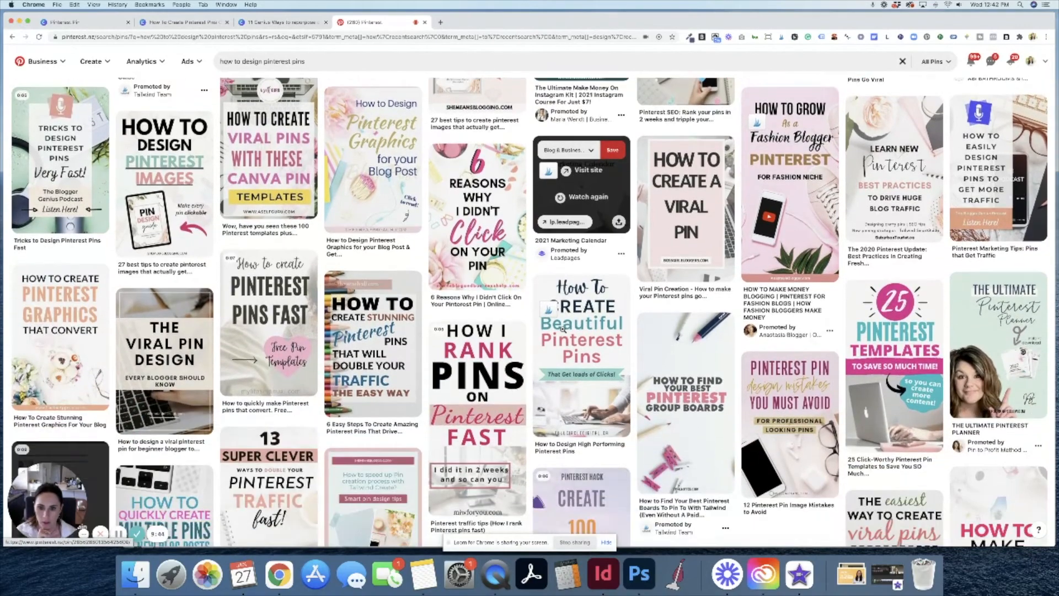
{"action": "scroll", "coordinate": [563, 329], "scroll_direction": "down", "scroll_amount": 3}
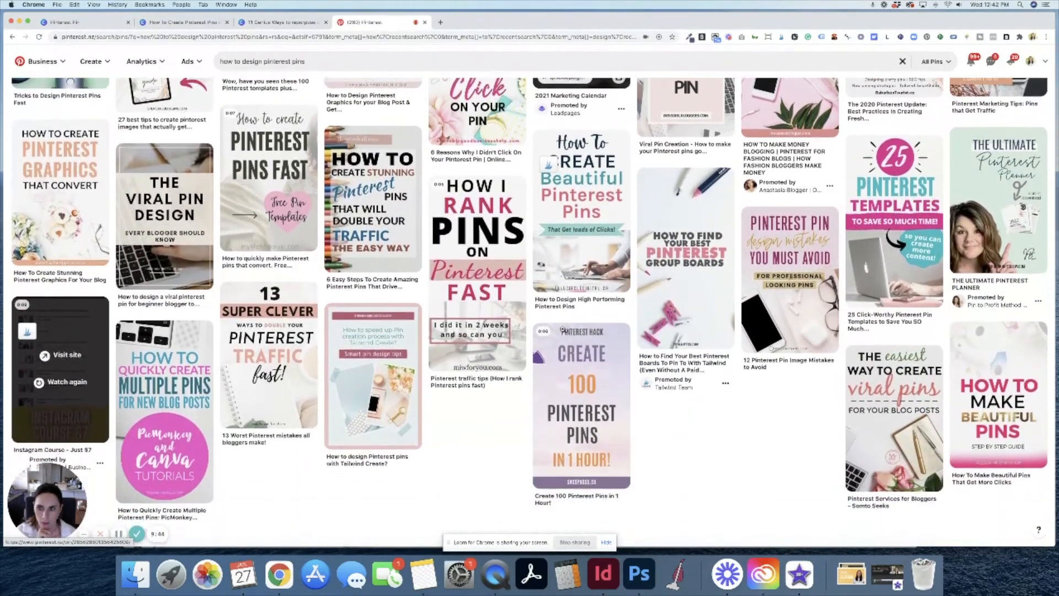
{"action": "scroll", "coordinate": [563, 330], "scroll_direction": "down", "scroll_amount": 3}
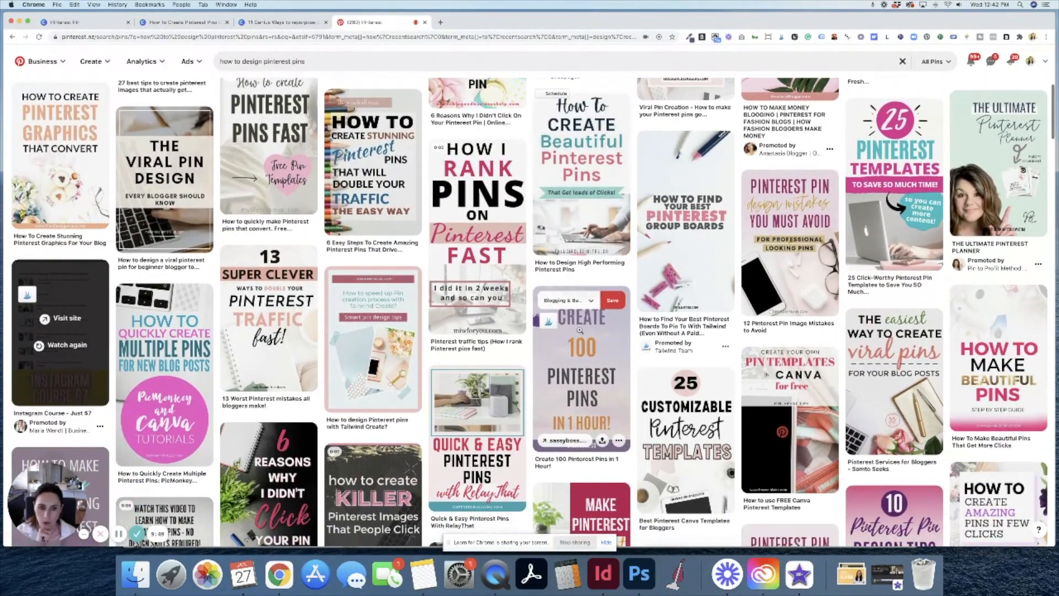
{"action": "scroll", "coordinate": [579, 329], "scroll_direction": "down", "scroll_amount": 2}
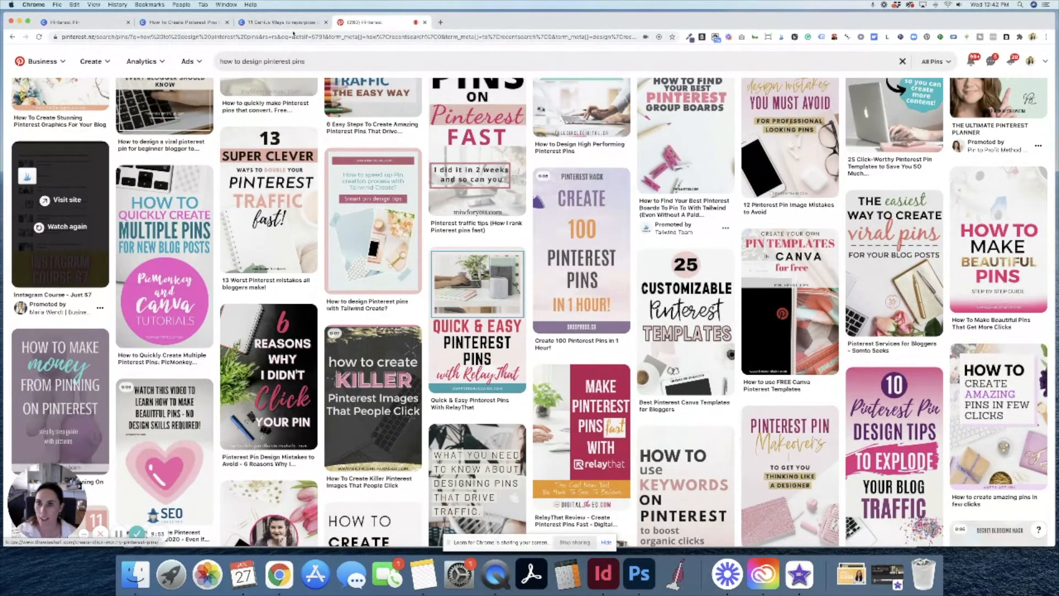
{"action": "left_click", "coordinate": [209, 25]}
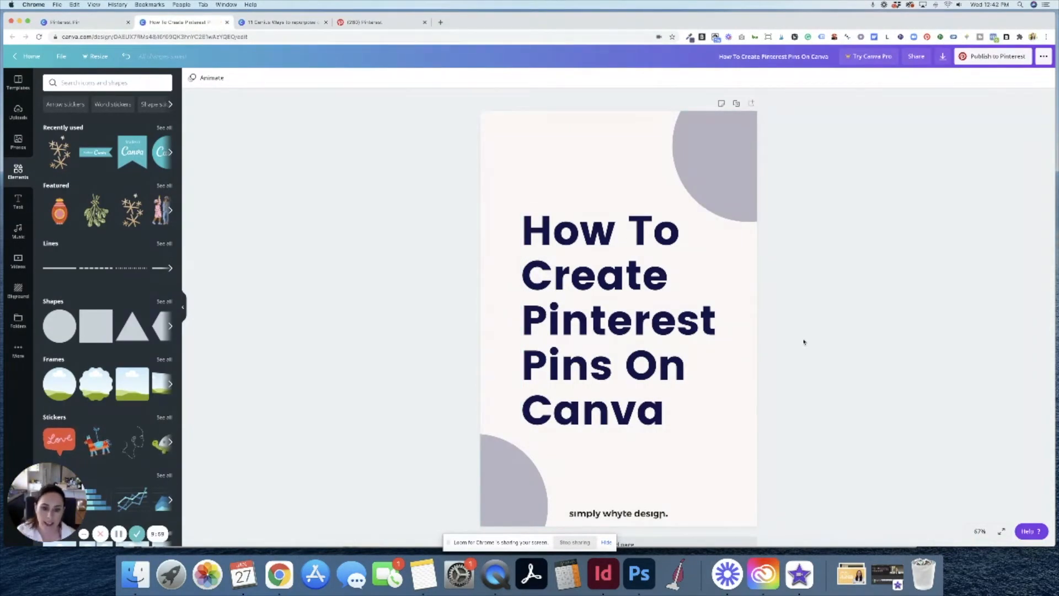
Duplicate the first pin page and recolour the copy's background with the light purple document colour
{"action": "scroll", "coordinate": [801, 332], "scroll_direction": "down", "scroll_amount": 1}
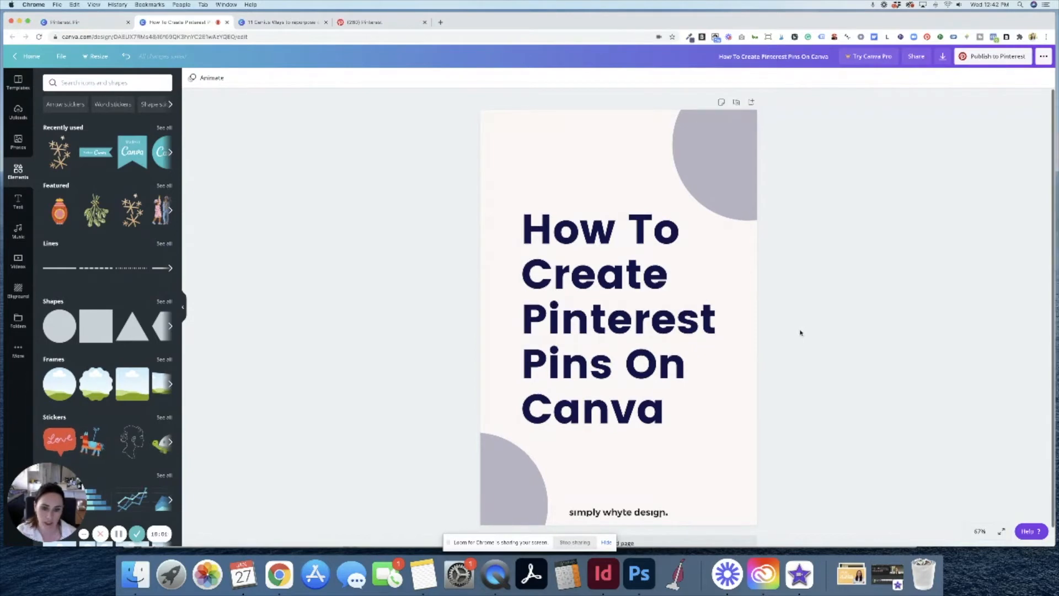
{"action": "scroll", "coordinate": [800, 332], "scroll_direction": "up", "scroll_amount": 1}
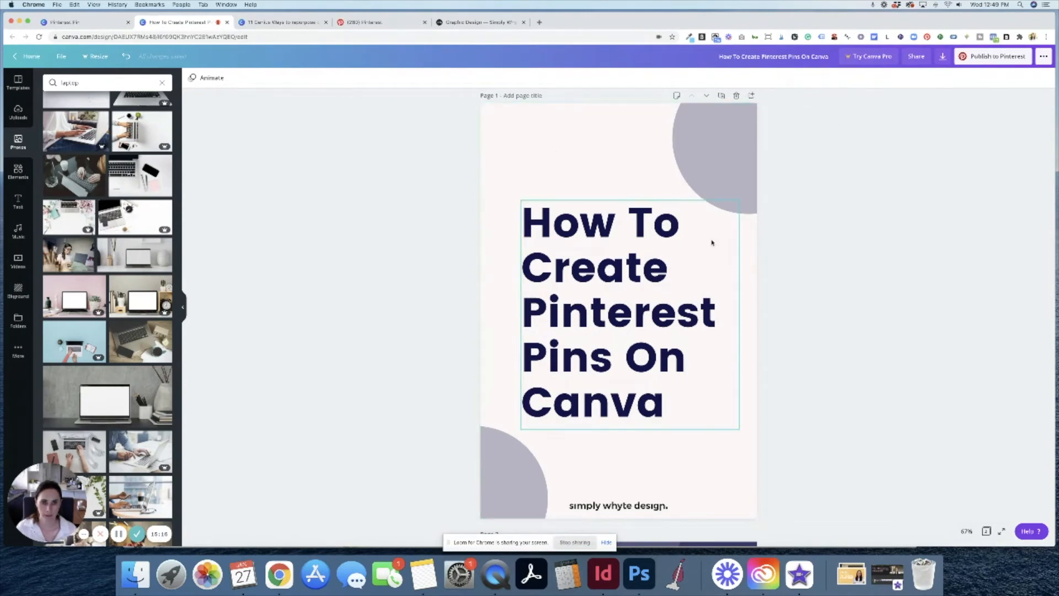
{"action": "left_click", "coordinate": [722, 97]}
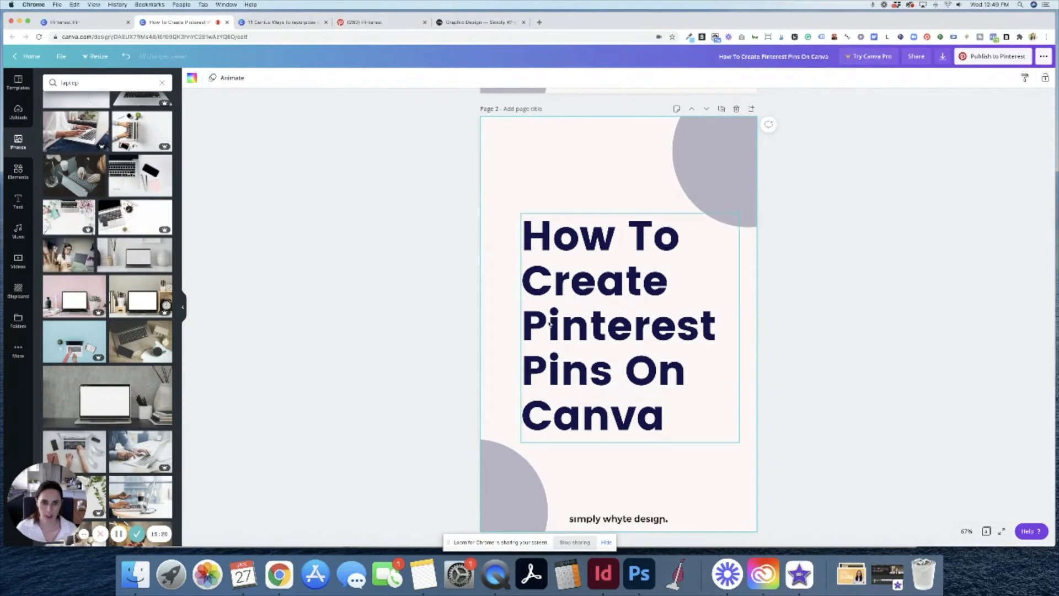
{"action": "left_click", "coordinate": [497, 275]}
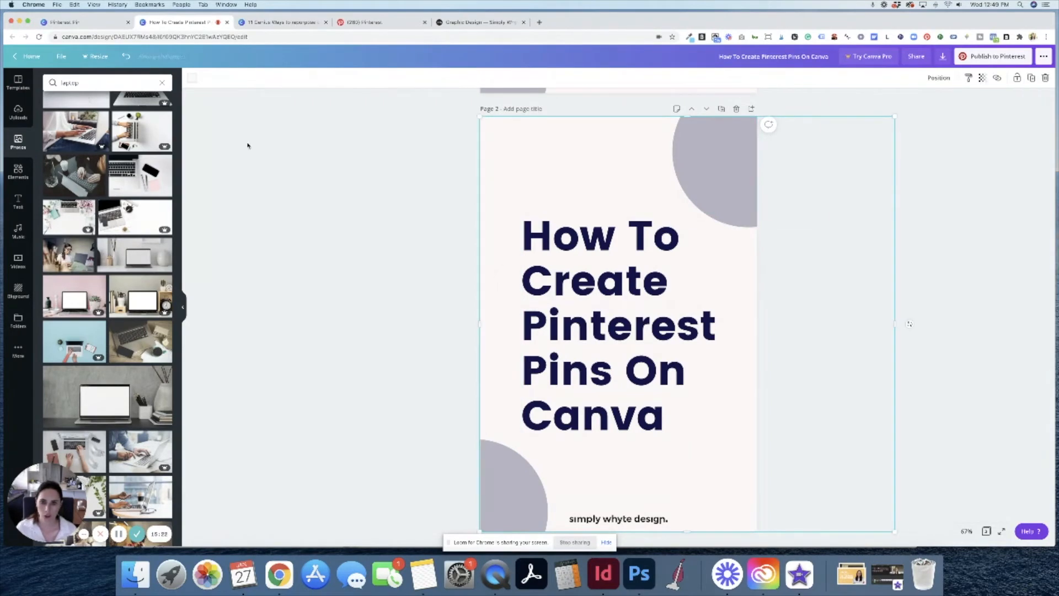
{"action": "left_click", "coordinate": [191, 77]}
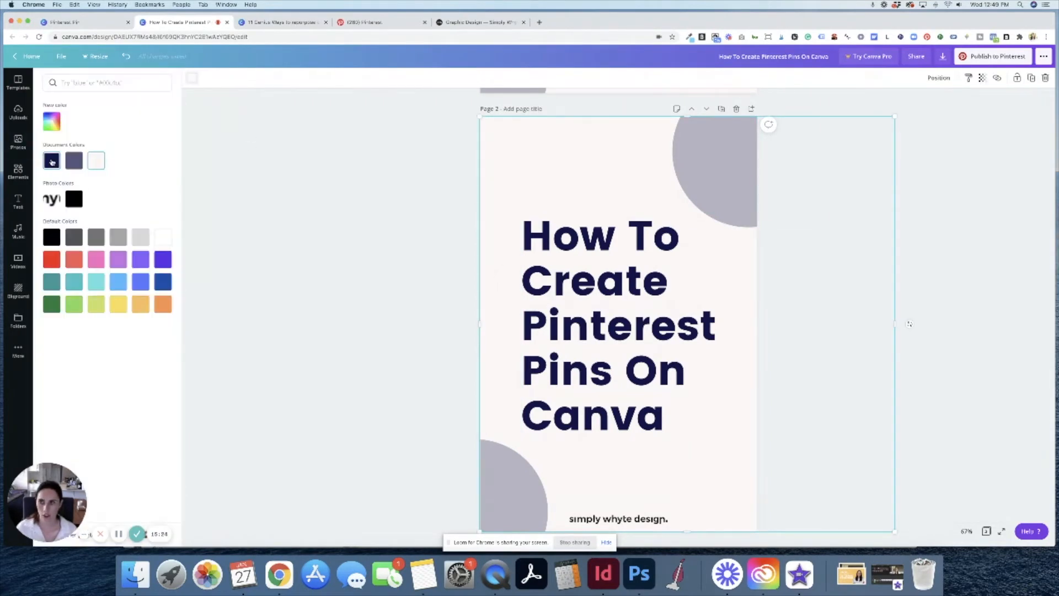
{"action": "left_click", "coordinate": [74, 161]}
Recolour page 2's bottom-left and top-right circles with the off-white document colour
{"action": "left_click", "coordinate": [755, 145]}
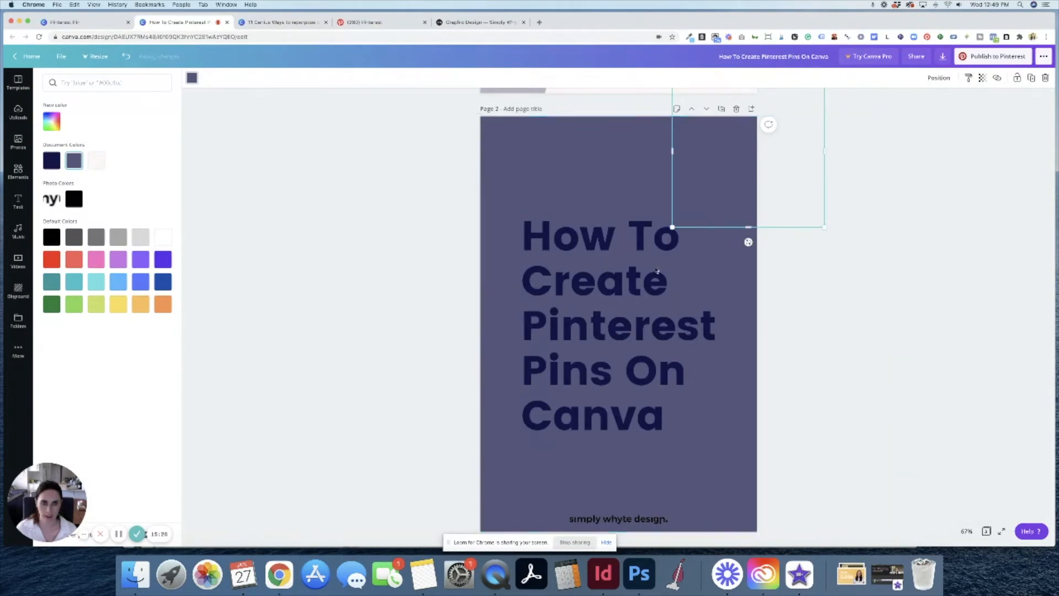
{"action": "left_click", "coordinate": [514, 492]}
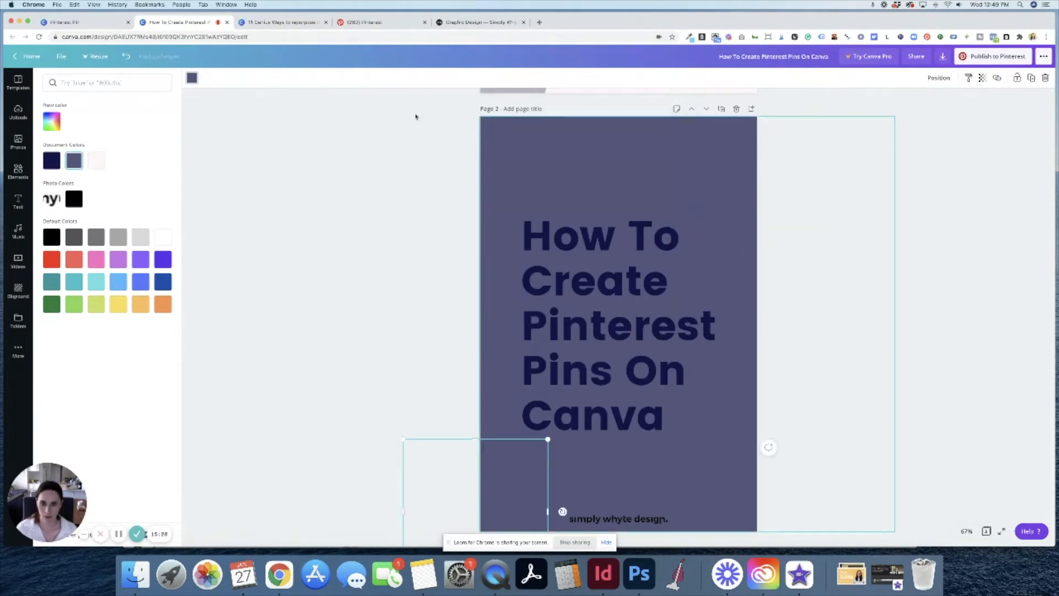
{"action": "left_click", "coordinate": [191, 78]}
{"action": "left_click", "coordinate": [192, 78]}
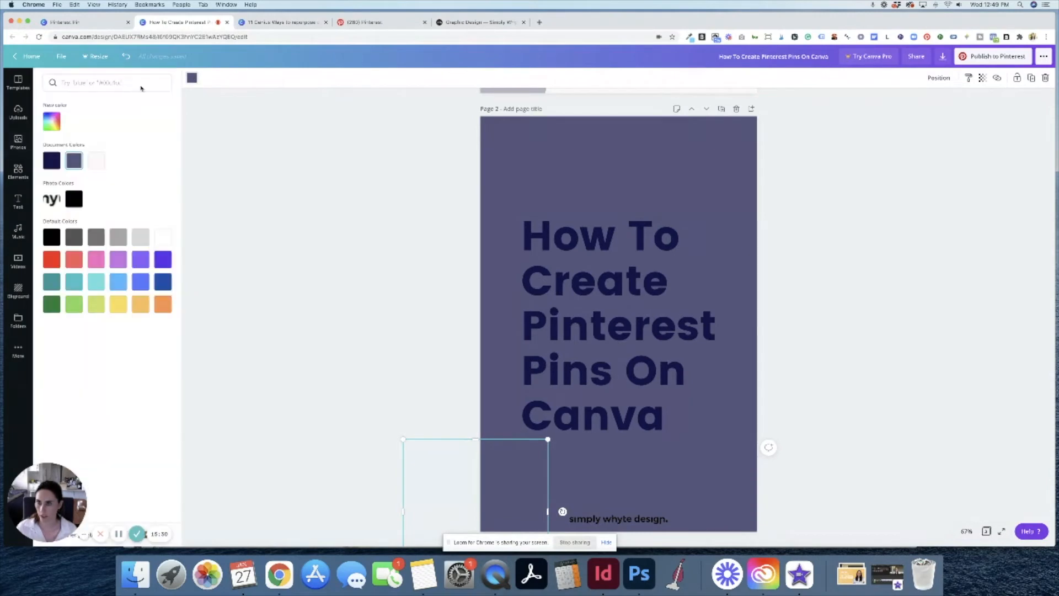
{"action": "left_click", "coordinate": [94, 161]}
{"action": "left_click", "coordinate": [709, 156]}
{"action": "left_click", "coordinate": [192, 78]}
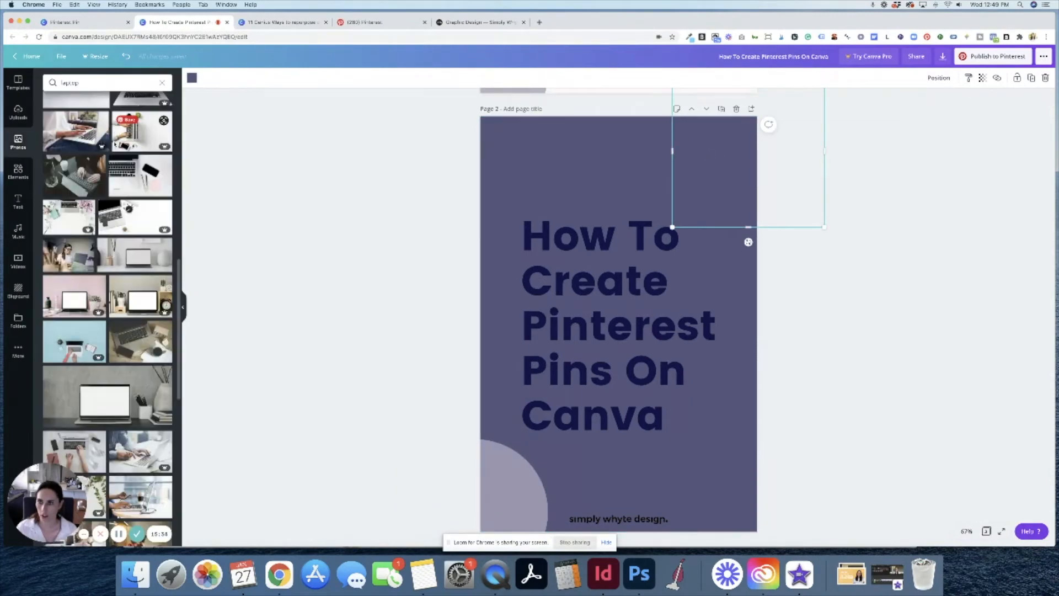
{"action": "left_click", "coordinate": [192, 78]}
{"action": "left_click", "coordinate": [97, 162]}
{"action": "left_click", "coordinate": [369, 234]}
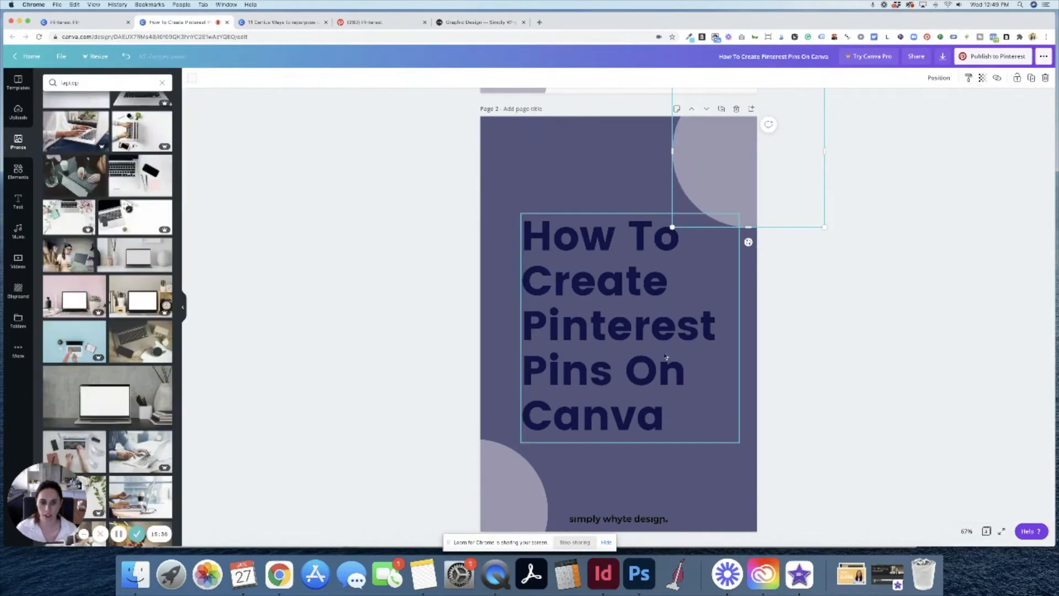
Replace the black logo on page 2 with the uploaded white "simply whyte design." logo, sized and placed at the bottom centre
{"action": "left_click", "coordinate": [657, 521]}
{"action": "left_click", "coordinate": [763, 518]}
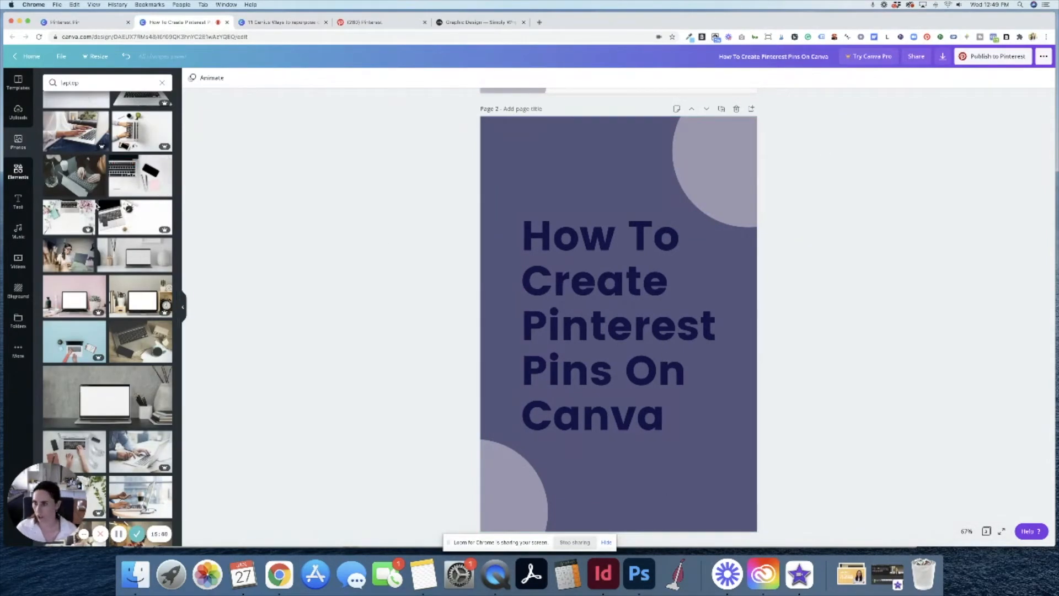
{"action": "left_click", "coordinate": [18, 171]}
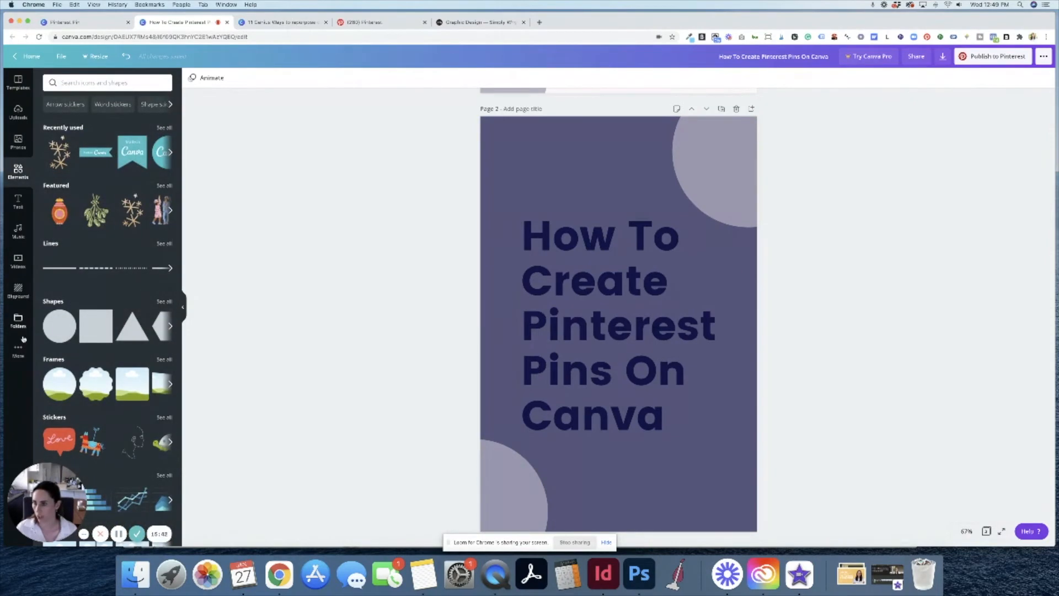
{"action": "left_click", "coordinate": [18, 112]}
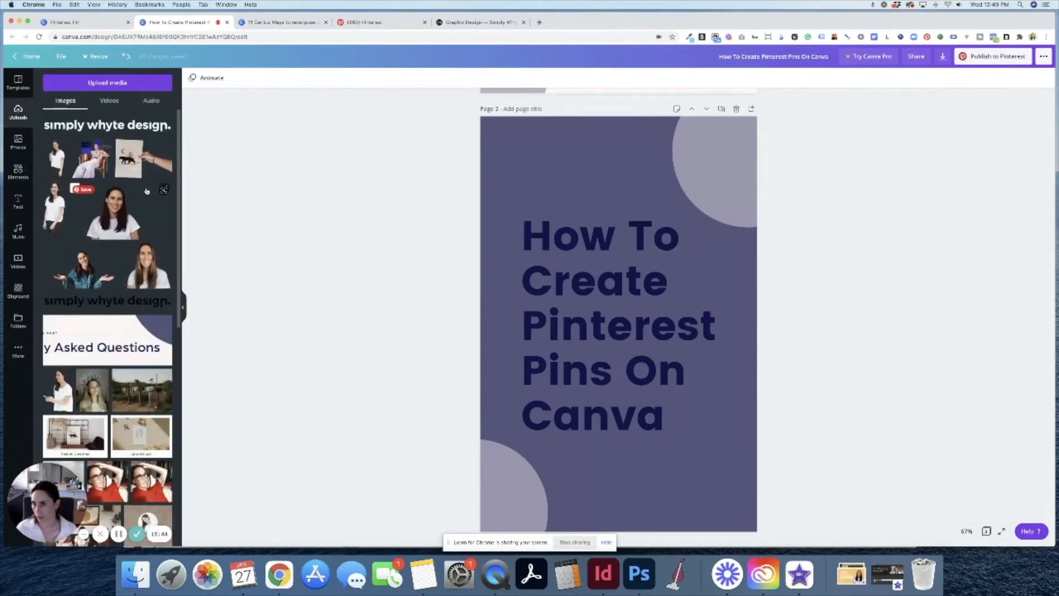
{"action": "left_click_drag", "start_coordinate": [107, 125], "coordinate": [634, 491]}
{"action": "left_click_drag", "start_coordinate": [736, 482], "coordinate": [648, 518]}
Recolour page 2's headline text with the off-white document colour
{"action": "left_click", "coordinate": [651, 237]}
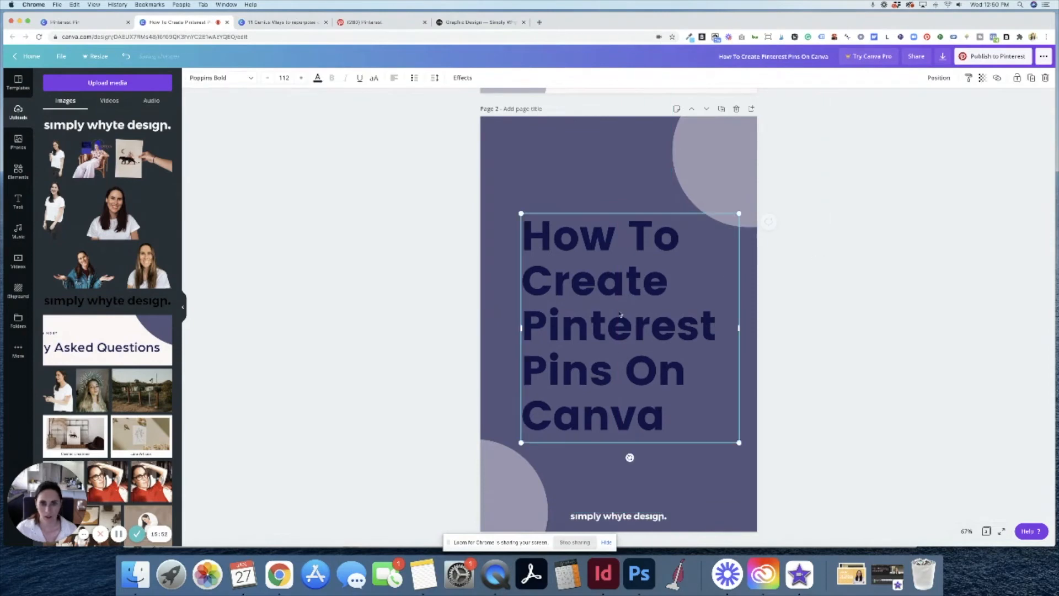
{"action": "left_click", "coordinate": [317, 78]}
{"action": "left_click", "coordinate": [96, 160]}
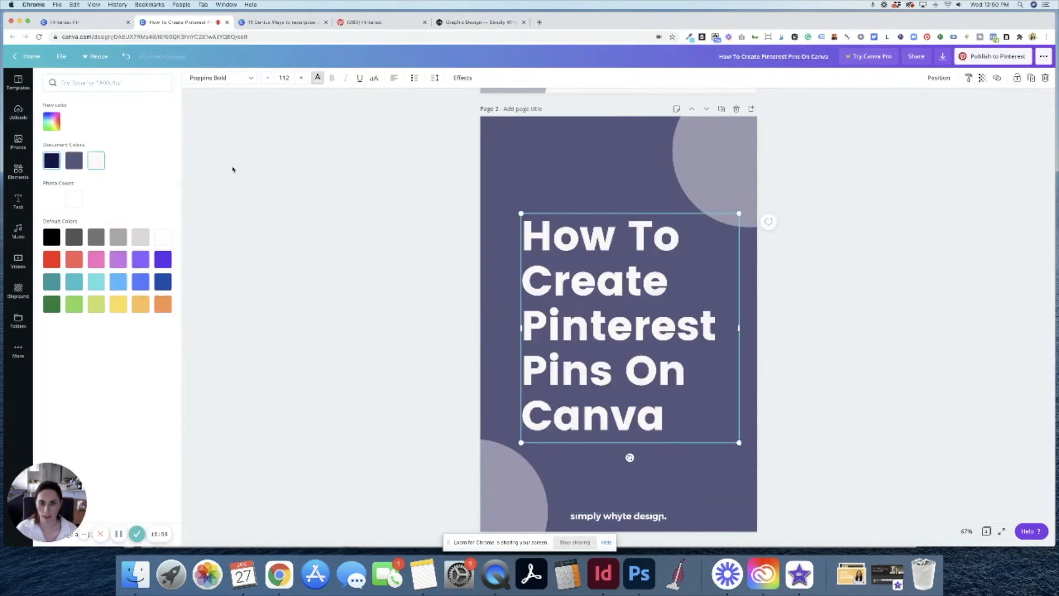
{"action": "left_click", "coordinate": [815, 265]}
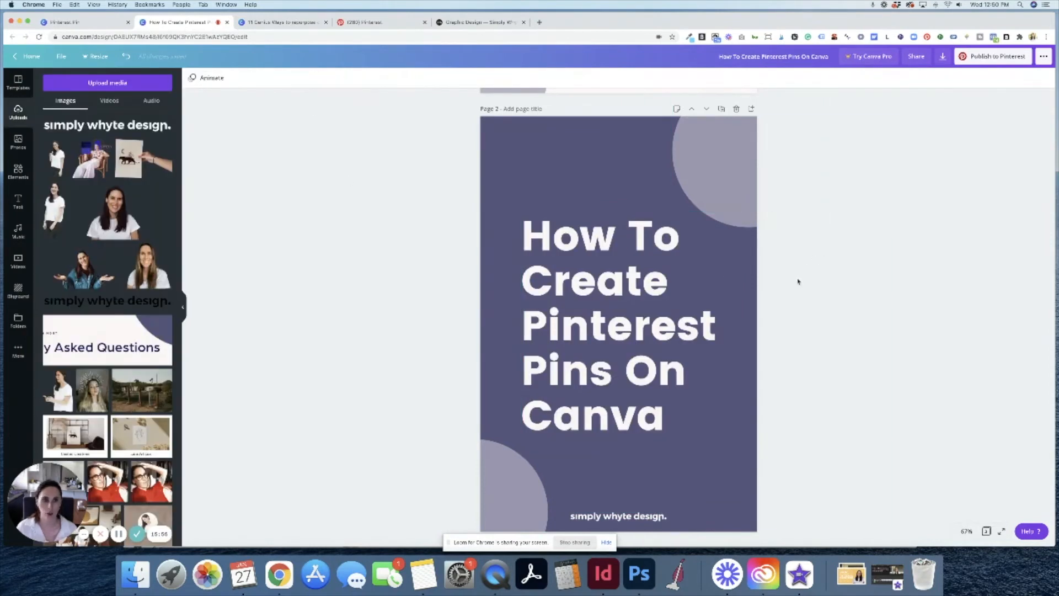
Recolour page 3's background with the dark navy document colour
{"action": "scroll", "coordinate": [797, 280], "scroll_direction": "up", "scroll_amount": 5}
{"action": "scroll", "coordinate": [797, 281], "scroll_direction": "down", "scroll_amount": 8}
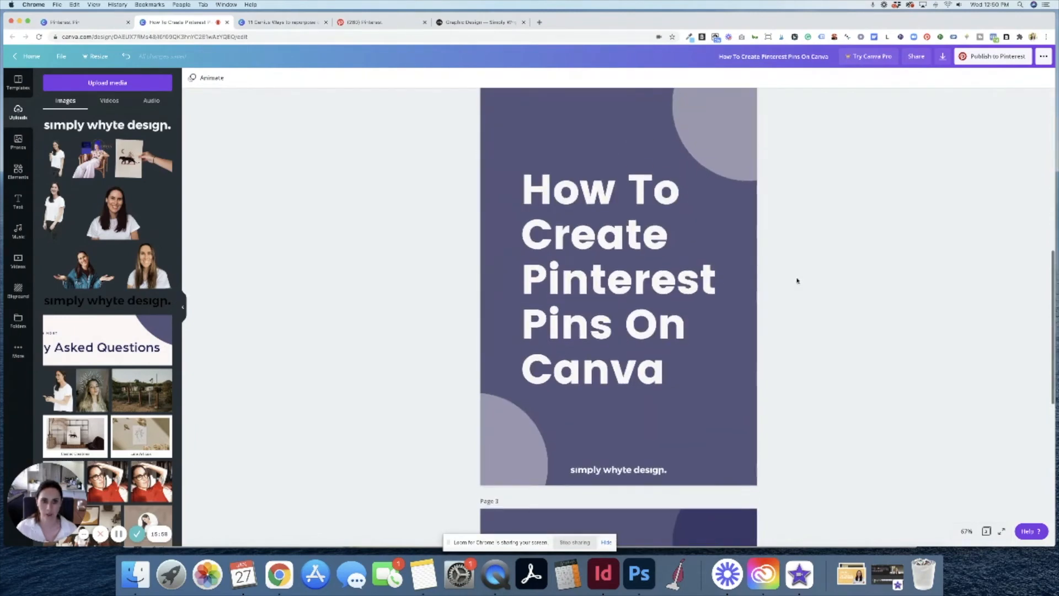
{"action": "scroll", "coordinate": [796, 280], "scroll_direction": "down", "scroll_amount": 8}
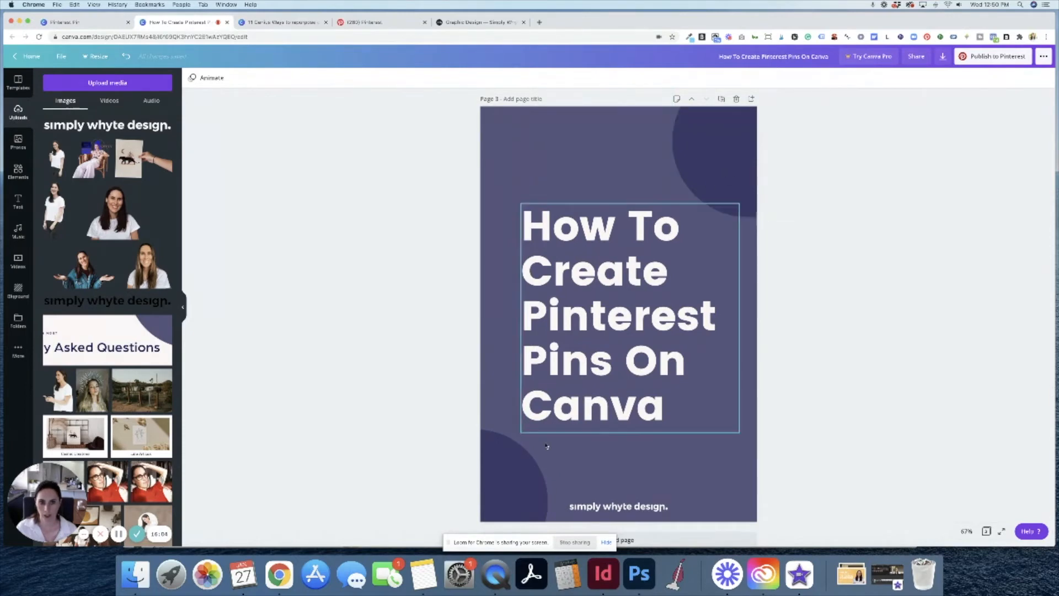
{"action": "left_click", "coordinate": [521, 138]}
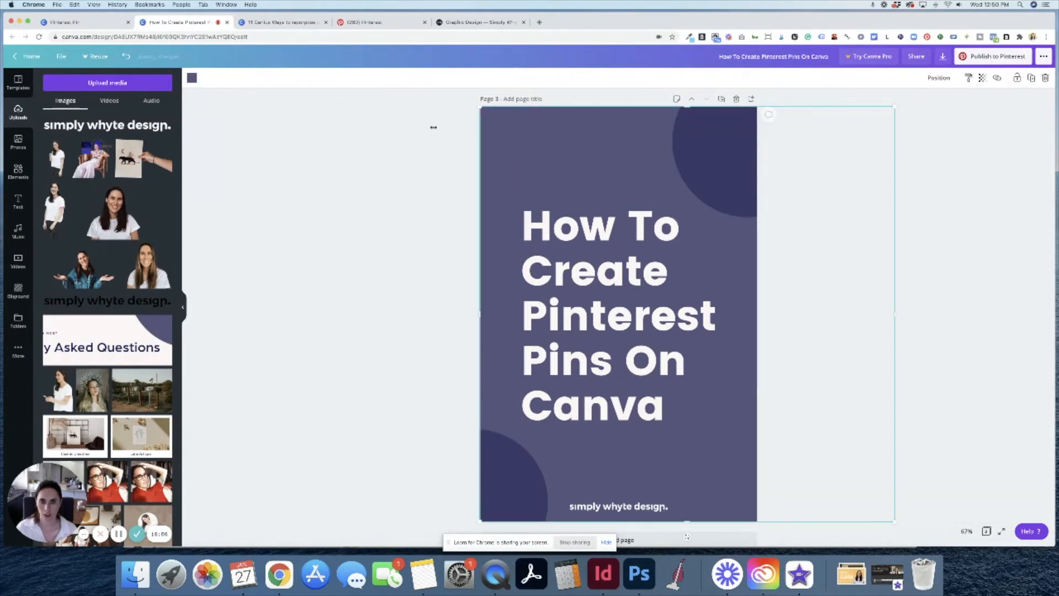
{"action": "left_click", "coordinate": [191, 77]}
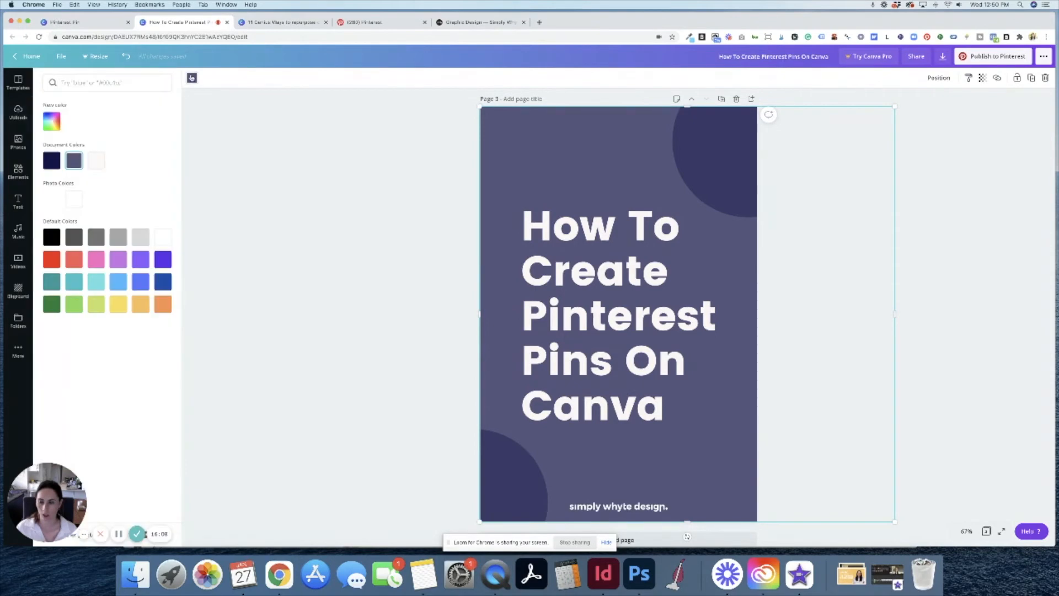
{"action": "left_click", "coordinate": [49, 161]}
Recolour page 3's bottom-left circle with the light purple document colour
{"action": "left_click", "coordinate": [531, 492]}
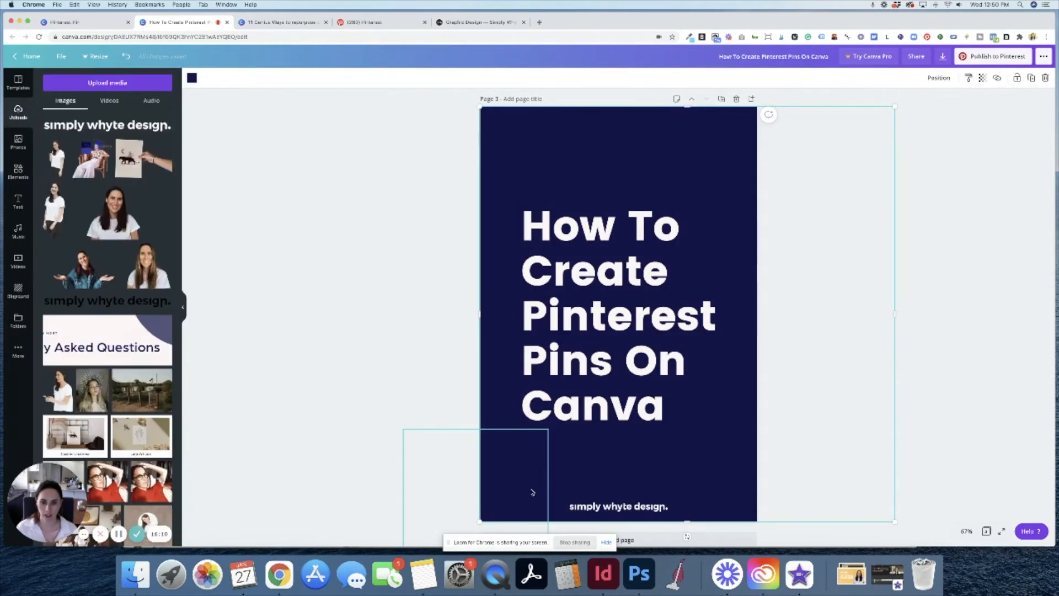
{"action": "left_click", "coordinate": [191, 77]}
{"action": "left_click", "coordinate": [74, 161]}
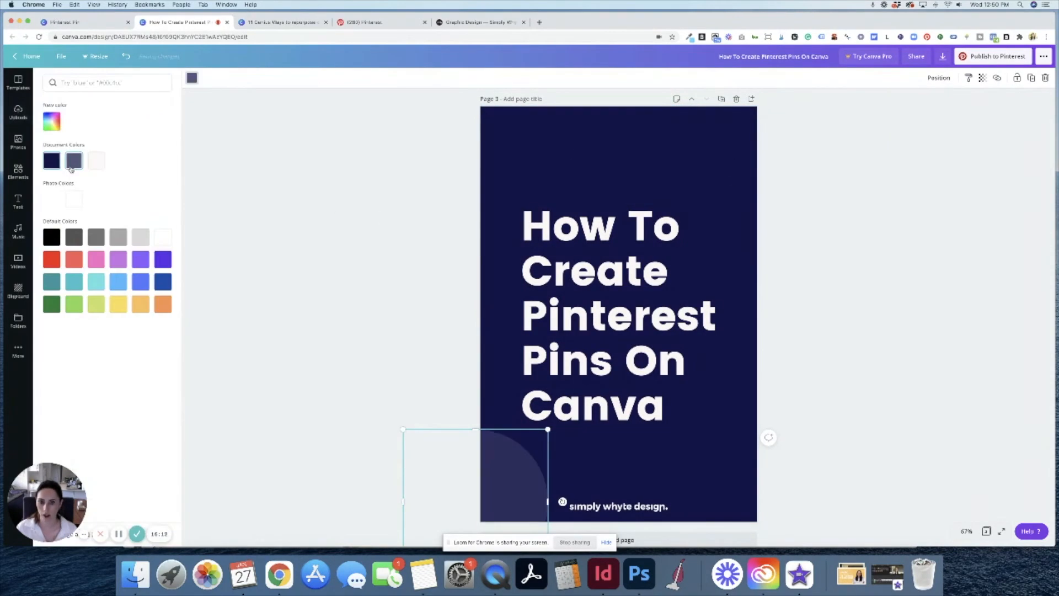
Recolour page 3's top-right circle with the light purple document colour
{"action": "left_click", "coordinate": [689, 140]}
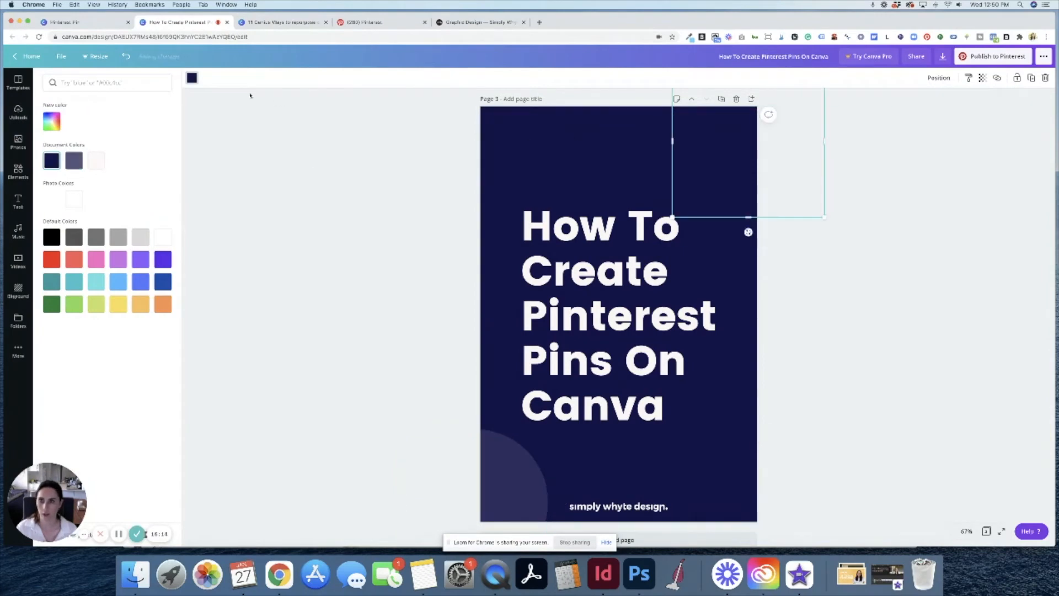
{"action": "left_click", "coordinate": [193, 79]}
{"action": "left_click", "coordinate": [193, 80]}
{"action": "left_click", "coordinate": [74, 161]}
{"action": "left_click", "coordinate": [317, 214]}
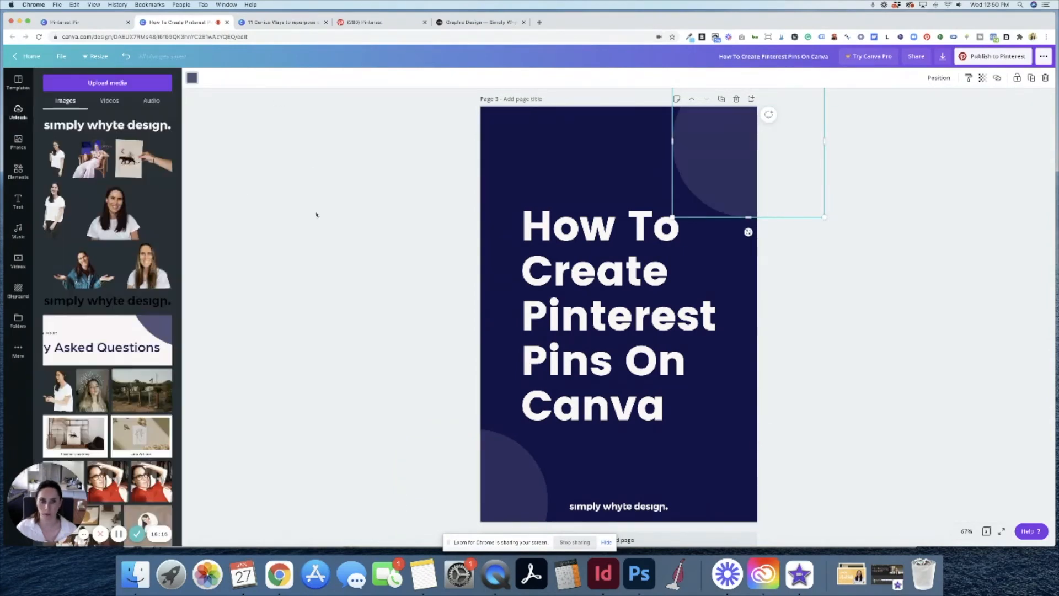
Enlarge page 1's headline text and keep it centred on the pin
{"action": "scroll", "coordinate": [754, 290], "scroll_direction": "up", "scroll_amount": 8}
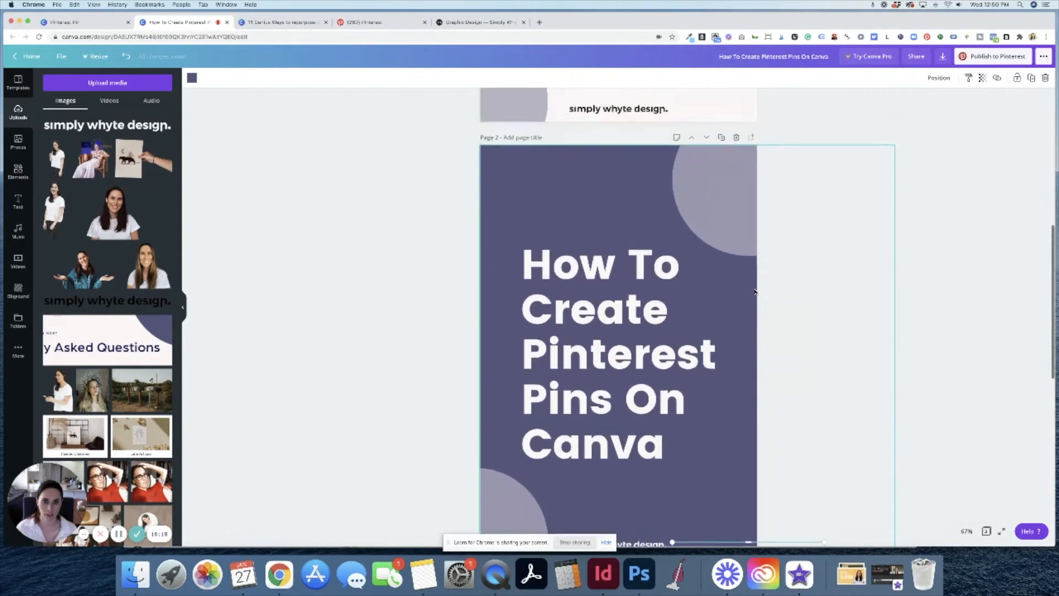
{"action": "scroll", "coordinate": [755, 293], "scroll_direction": "up", "scroll_amount": 10}
{"action": "scroll", "coordinate": [755, 293], "scroll_direction": "down", "scroll_amount": 5}
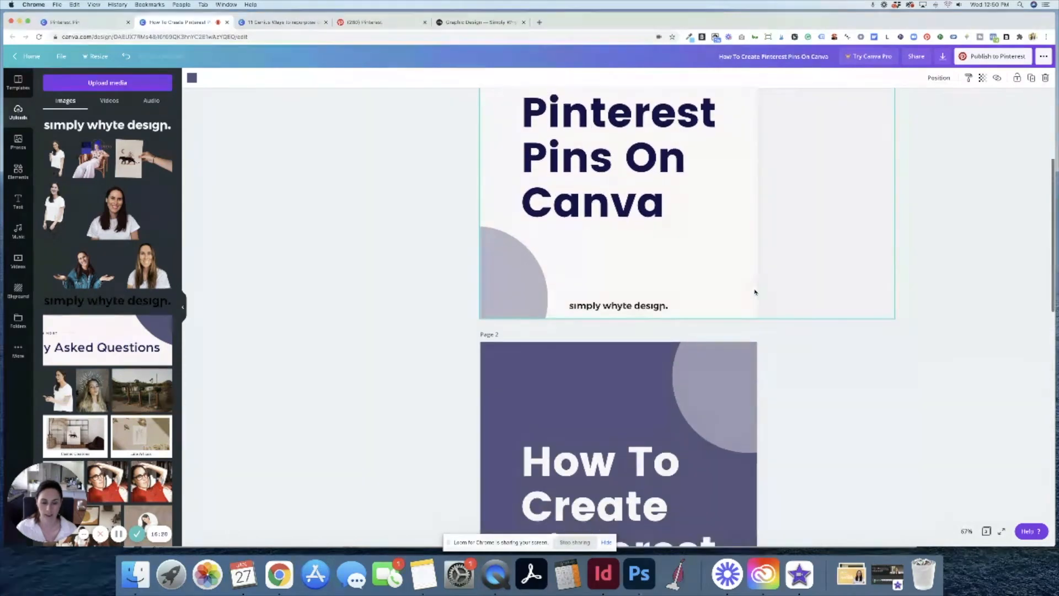
{"action": "scroll", "coordinate": [755, 292], "scroll_direction": "down", "scroll_amount": 1}
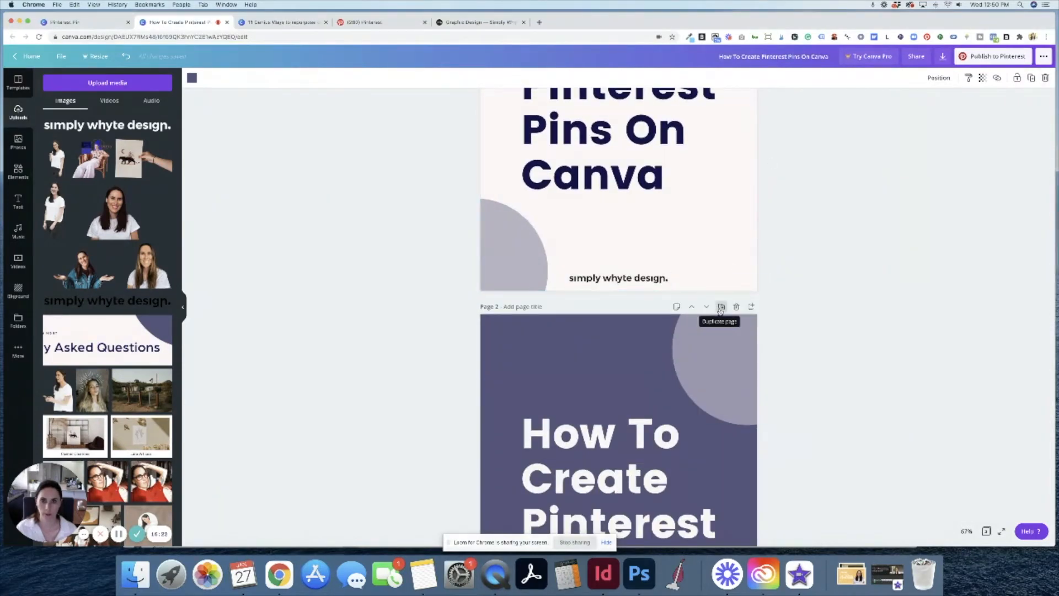
{"action": "scroll", "coordinate": [464, 312], "scroll_direction": "up", "scroll_amount": 4}
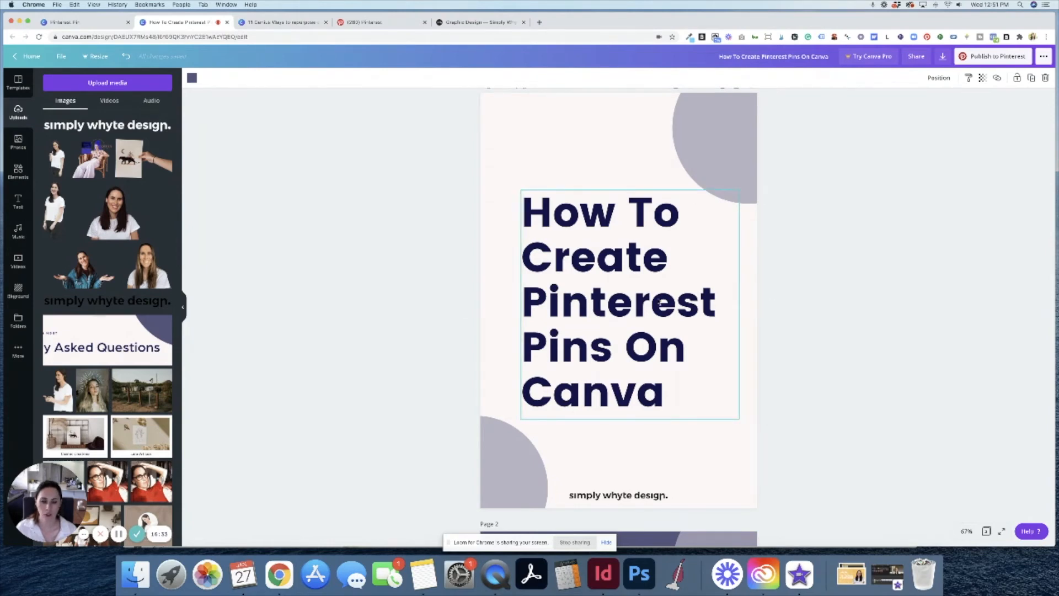
{"action": "left_click", "coordinate": [659, 304]}
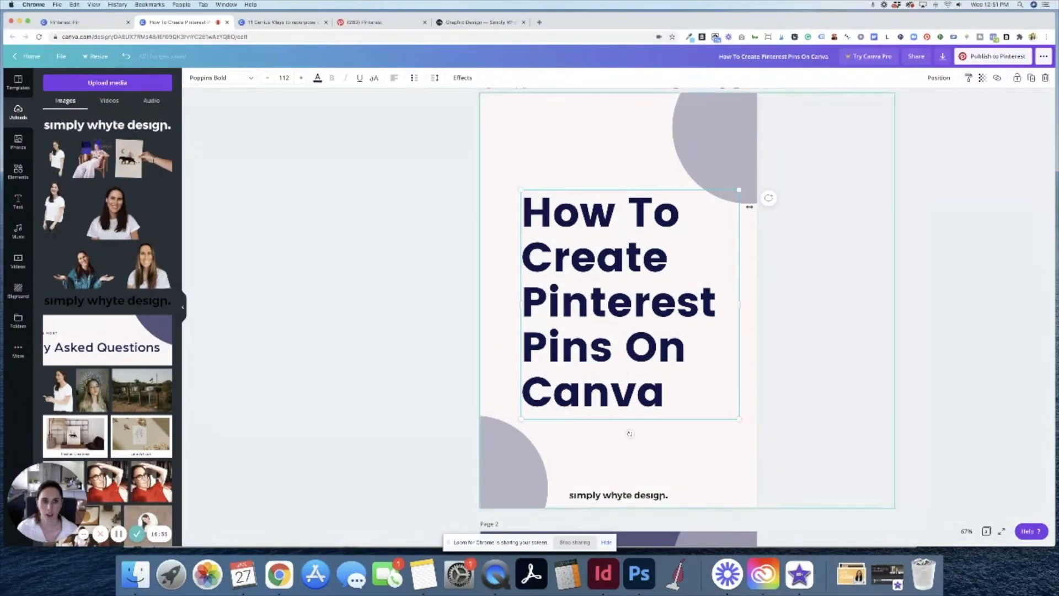
{"action": "left_click_drag", "start_coordinate": [738, 191], "coordinate": [754, 176]}
{"action": "left_click_drag", "start_coordinate": [677, 321], "coordinate": [677, 315]}
{"action": "left_click", "coordinate": [768, 188]}
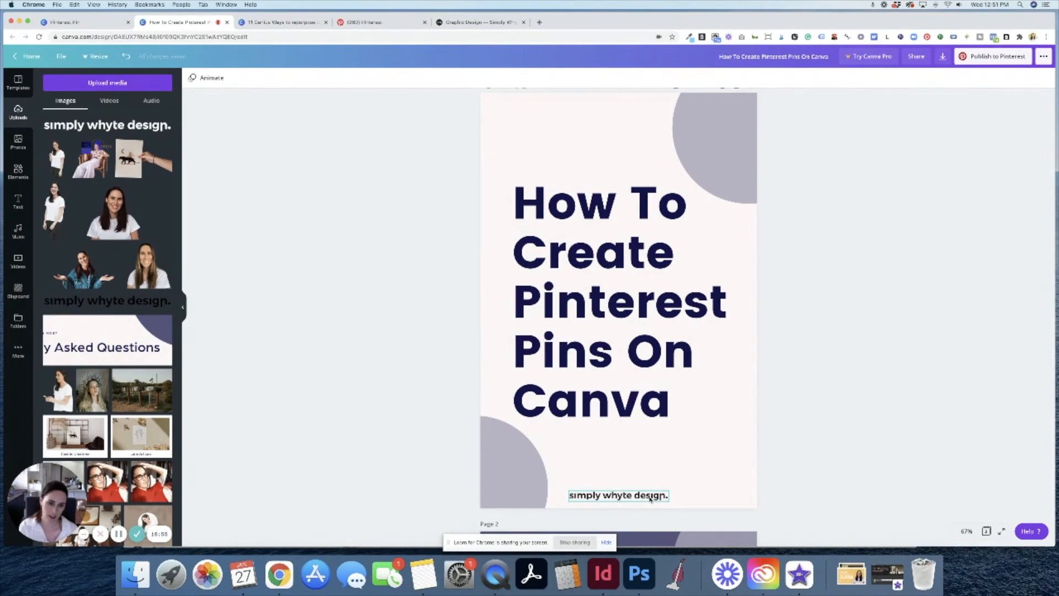
{"action": "left_click", "coordinate": [17, 201]}
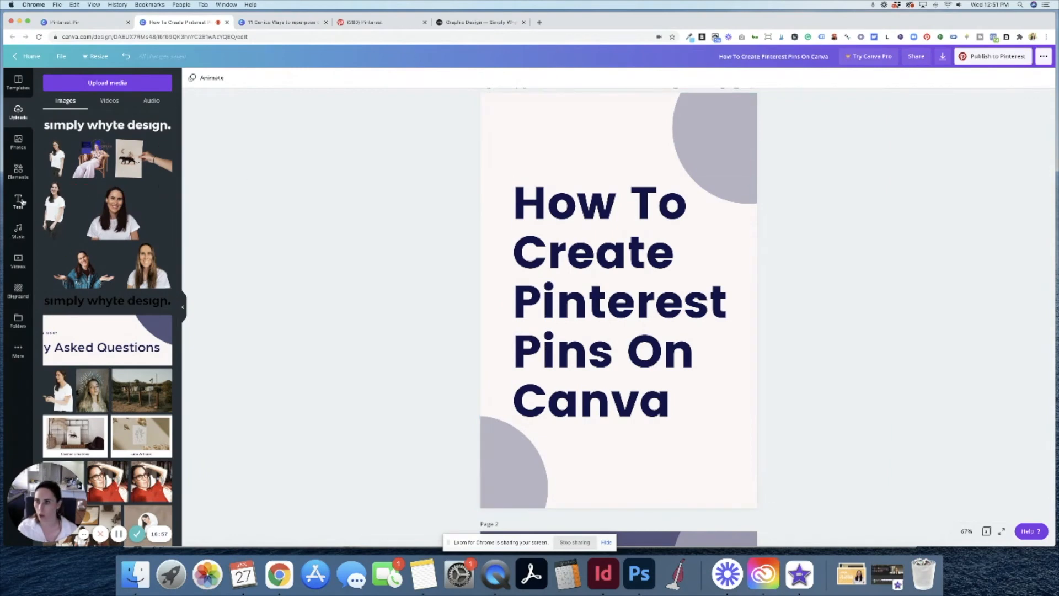
{"action": "left_click_drag", "start_coordinate": [105, 121], "coordinate": [584, 470]}
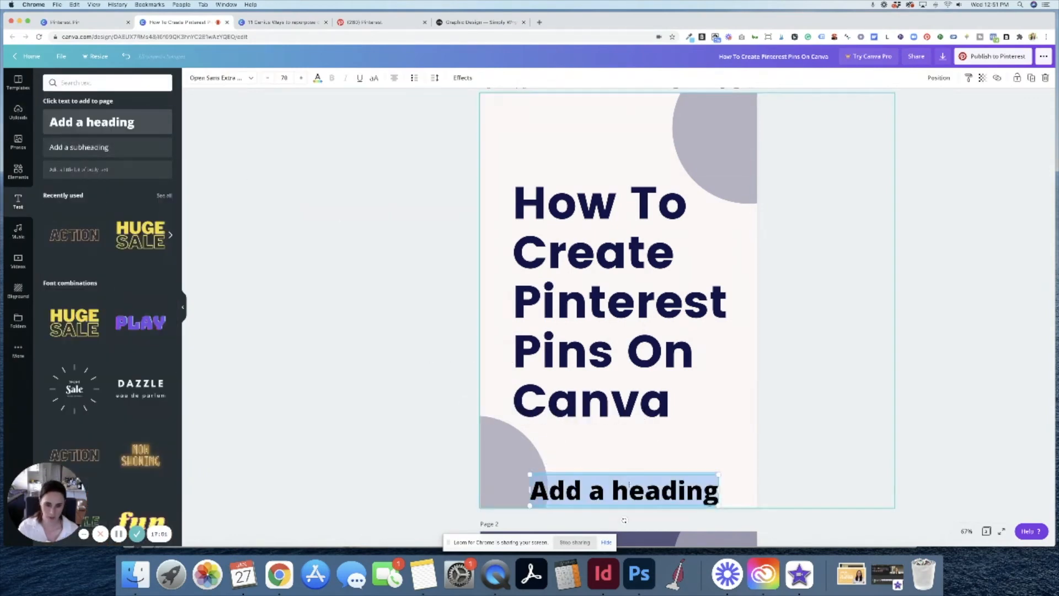
{"action": "type", "text": "www.simplywhytedesign"}
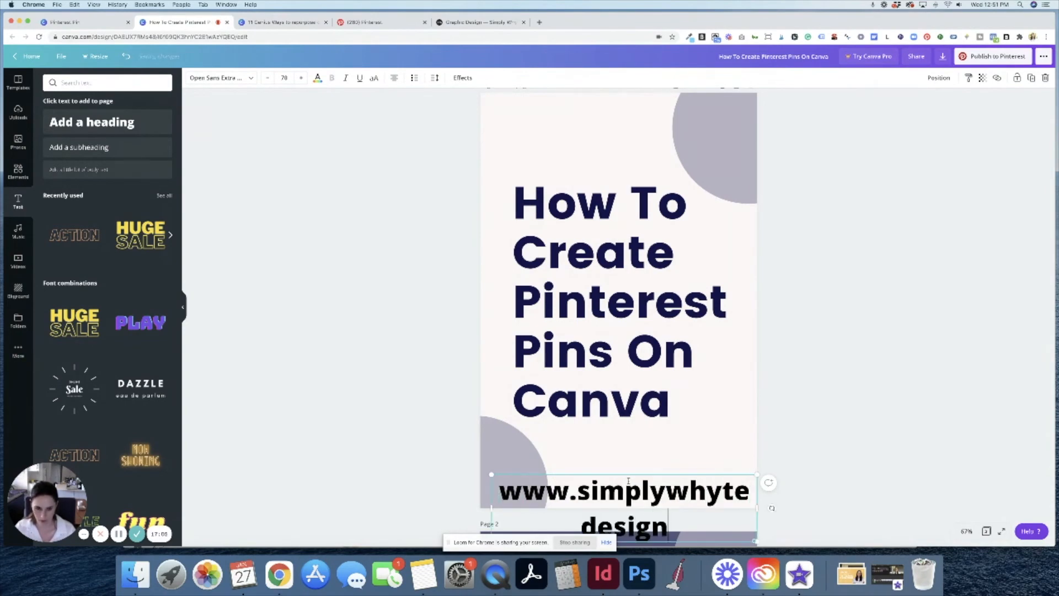
{"action": "type", "text": ".co.nz"}
Recolour the website address with the dark navy document colour and set its font size to 30
{"action": "key", "text": "super+a"}
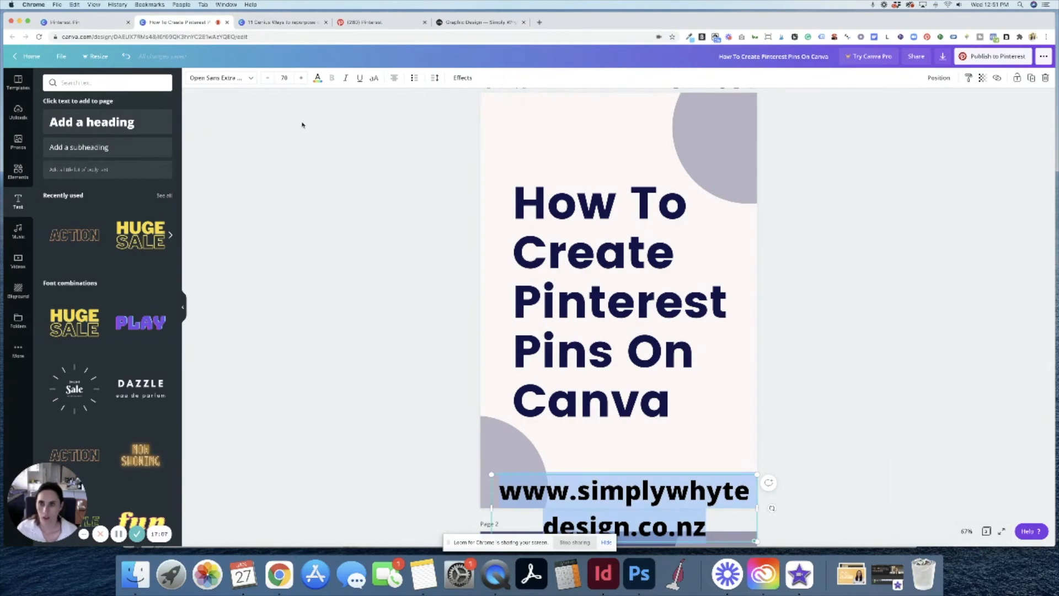
{"action": "left_click", "coordinate": [318, 80]}
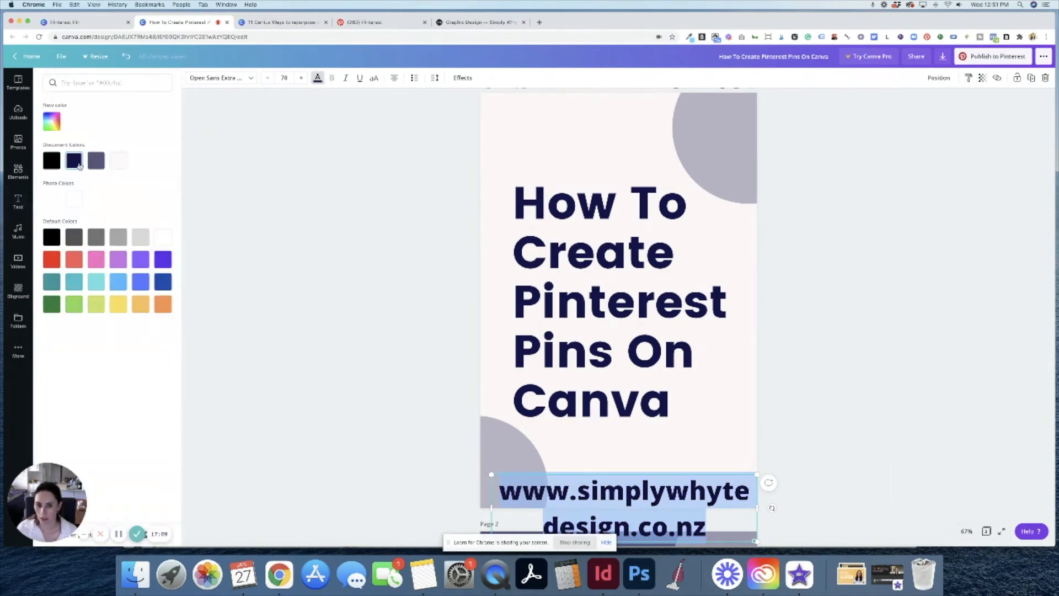
{"action": "left_click", "coordinate": [284, 78]}
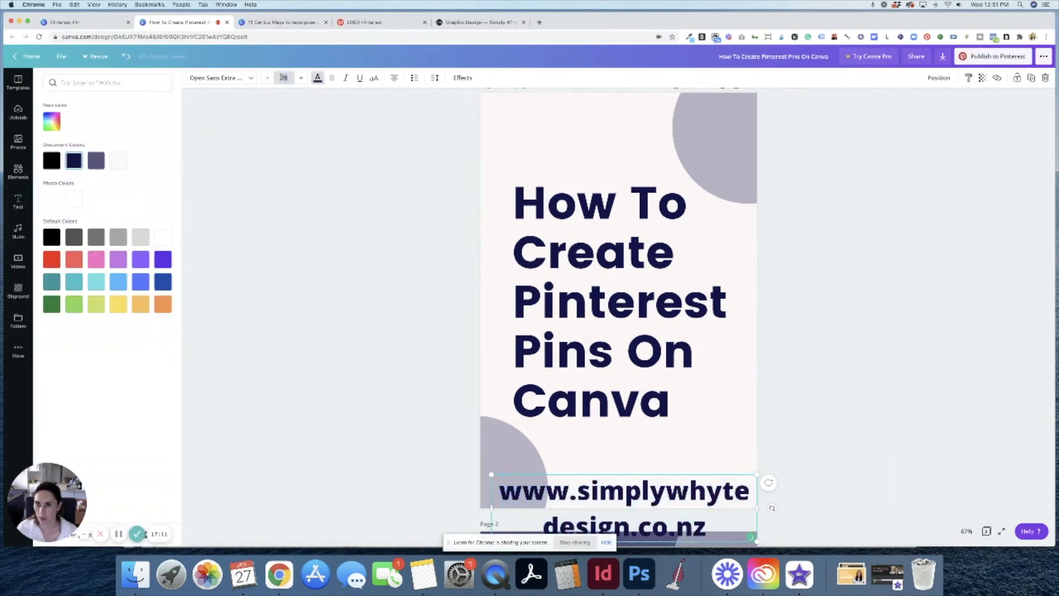
{"action": "type", "text": "30"}
{"action": "key", "text": "Return"}
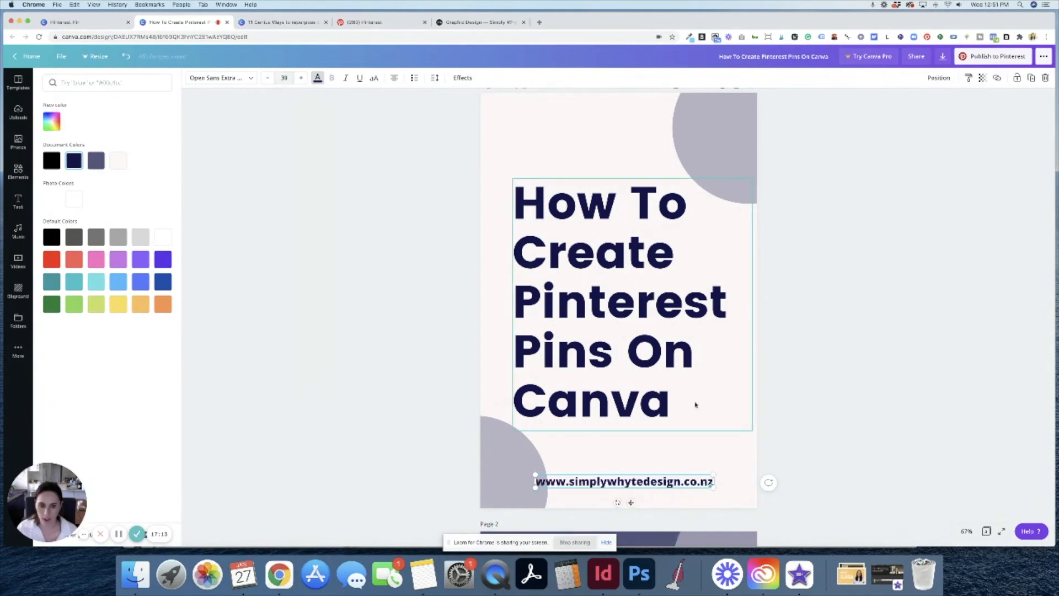
Shrink the website address to size 25 at page 1's bottom centre and make it semi-transparent
{"action": "left_click_drag", "start_coordinate": [624, 482], "coordinate": [666, 494]}
{"action": "left_click", "coordinate": [811, 435]}
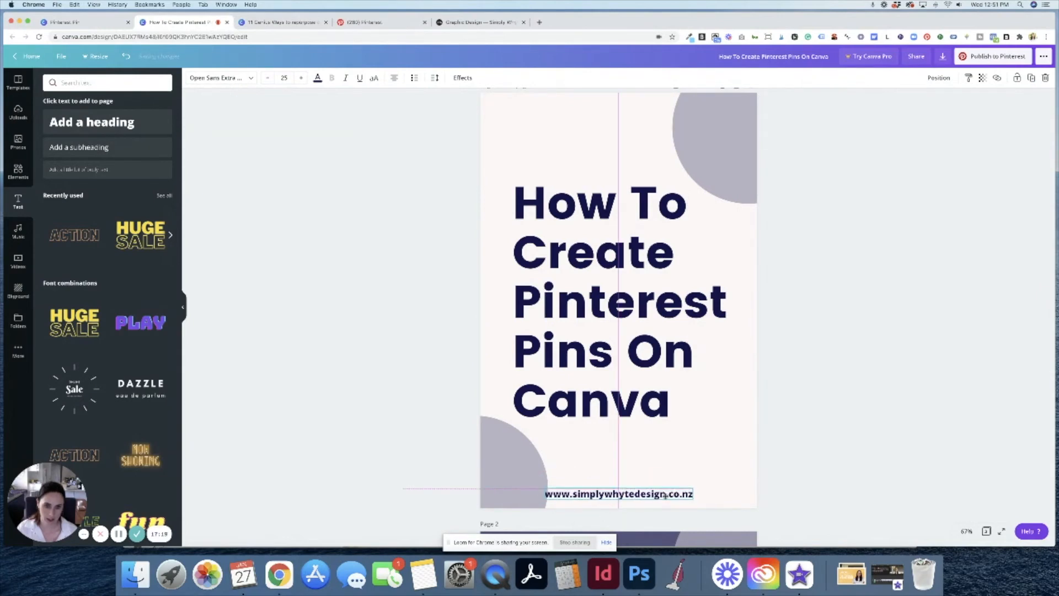
{"action": "left_click", "coordinate": [318, 77]}
{"action": "left_click", "coordinate": [317, 78]}
{"action": "left_click", "coordinate": [982, 77]}
{"action": "left_click_drag", "start_coordinate": [963, 101], "coordinate": [926, 100]}
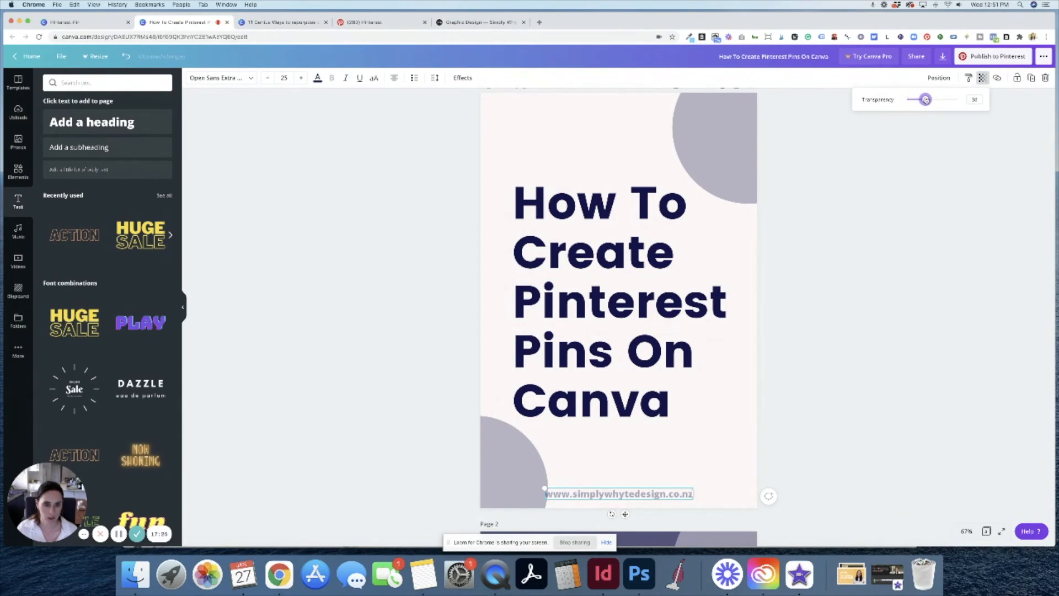
{"action": "left_click", "coordinate": [915, 340]}
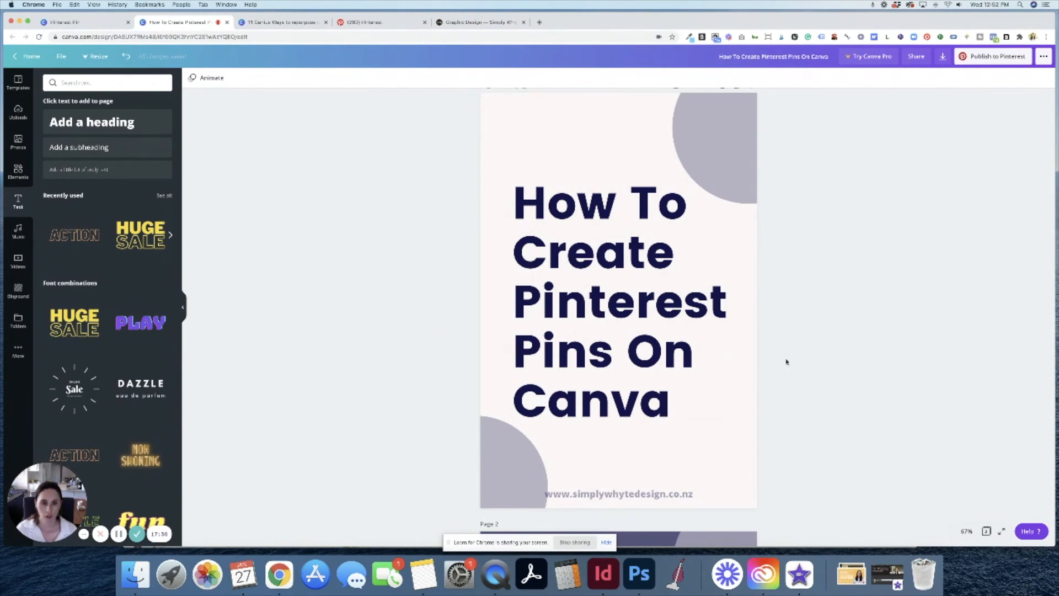
Download all three pages of the design as PNG files and dismiss the post-scheduling offer
{"action": "scroll", "coordinate": [786, 361], "scroll_direction": "down", "scroll_amount": 10}
{"action": "scroll", "coordinate": [787, 361], "scroll_direction": "down", "scroll_amount": 10}
{"action": "scroll", "coordinate": [787, 361], "scroll_direction": "up", "scroll_amount": 15}
{"action": "scroll", "coordinate": [786, 361], "scroll_direction": "up", "scroll_amount": 5}
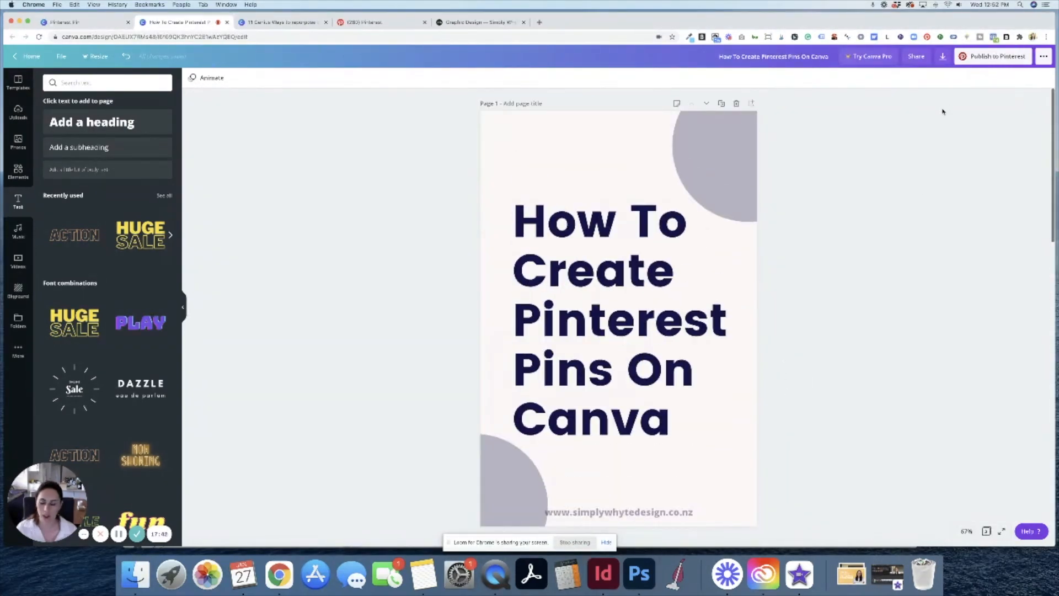
{"action": "left_click", "coordinate": [940, 58]}
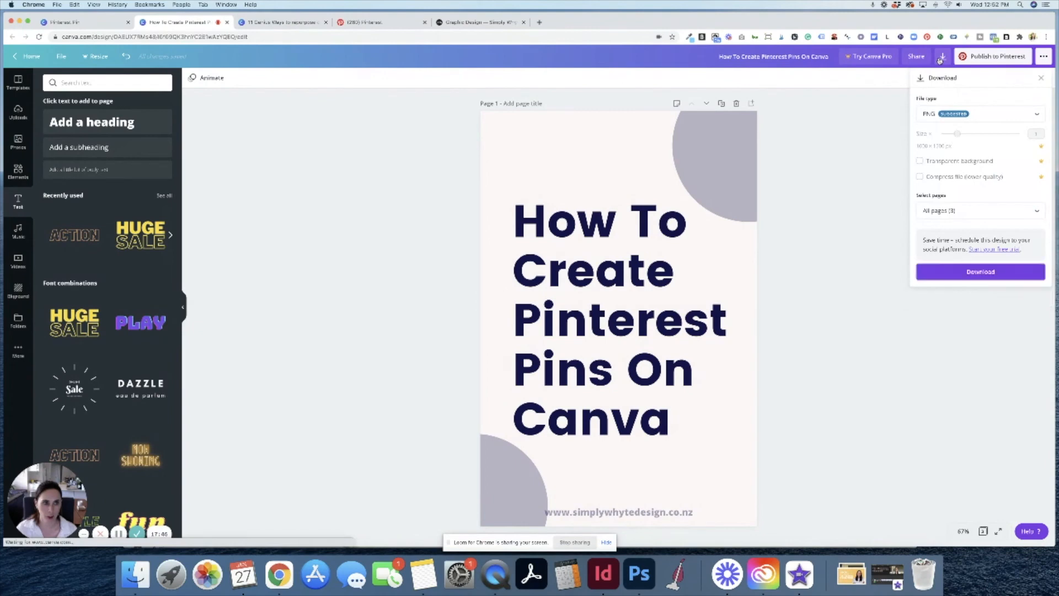
{"action": "left_click", "coordinate": [1004, 216]}
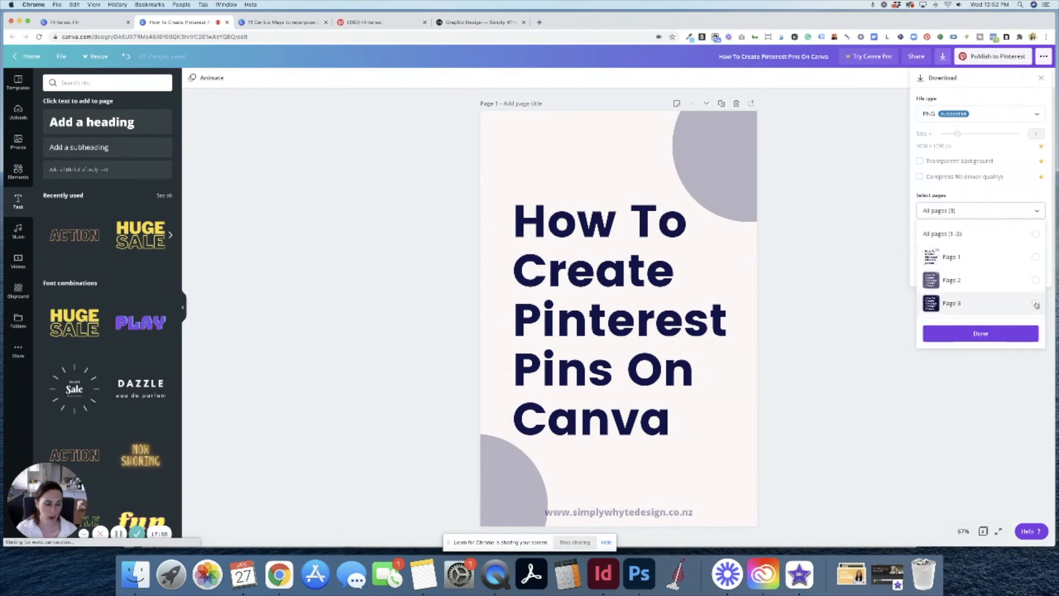
{"action": "left_click", "coordinate": [1035, 234]}
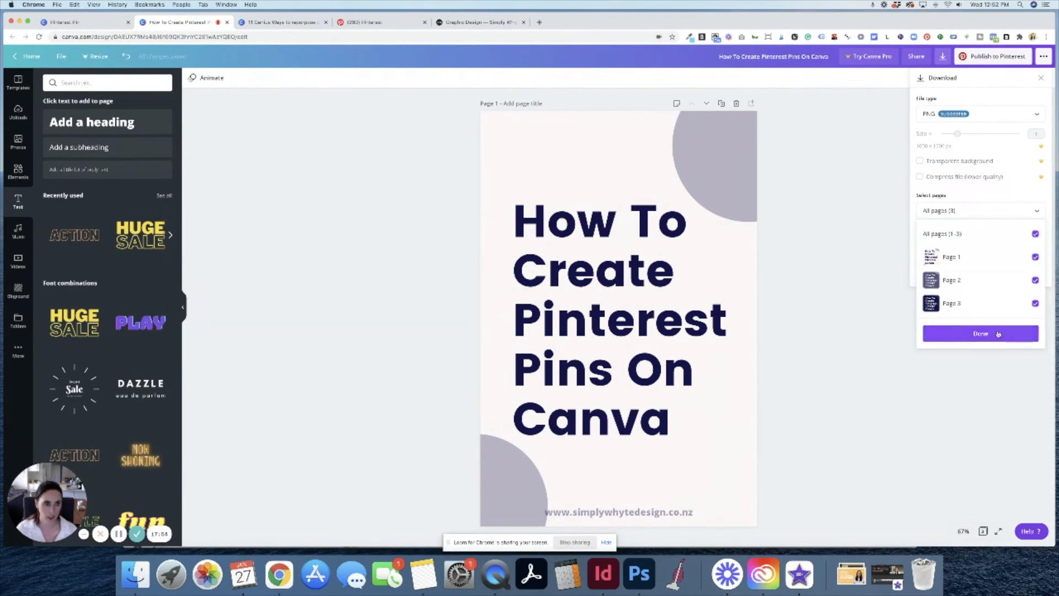
{"action": "left_click", "coordinate": [961, 335]}
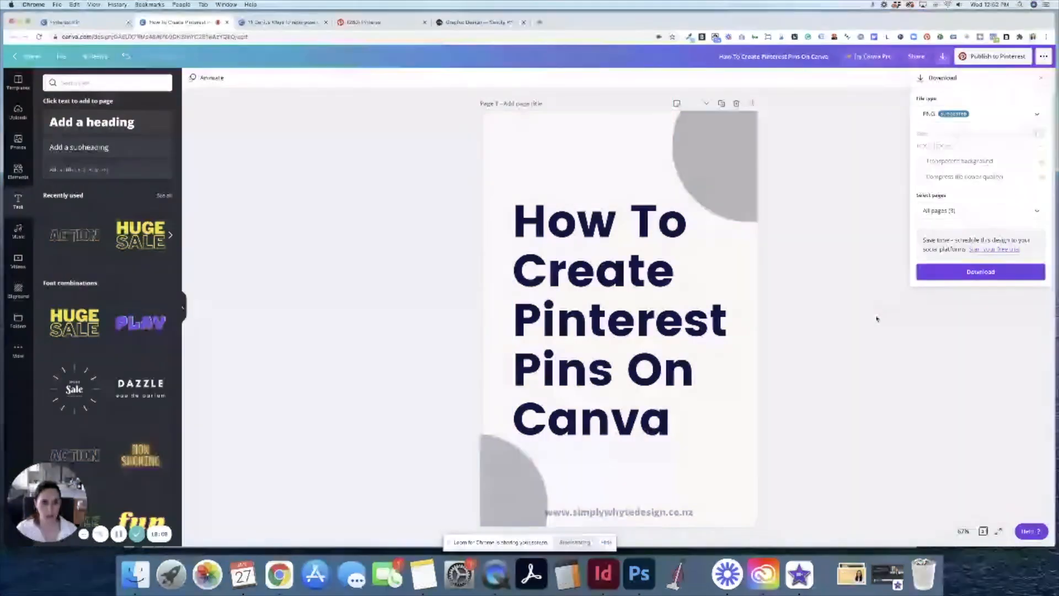
{"action": "left_click", "coordinate": [977, 274]}
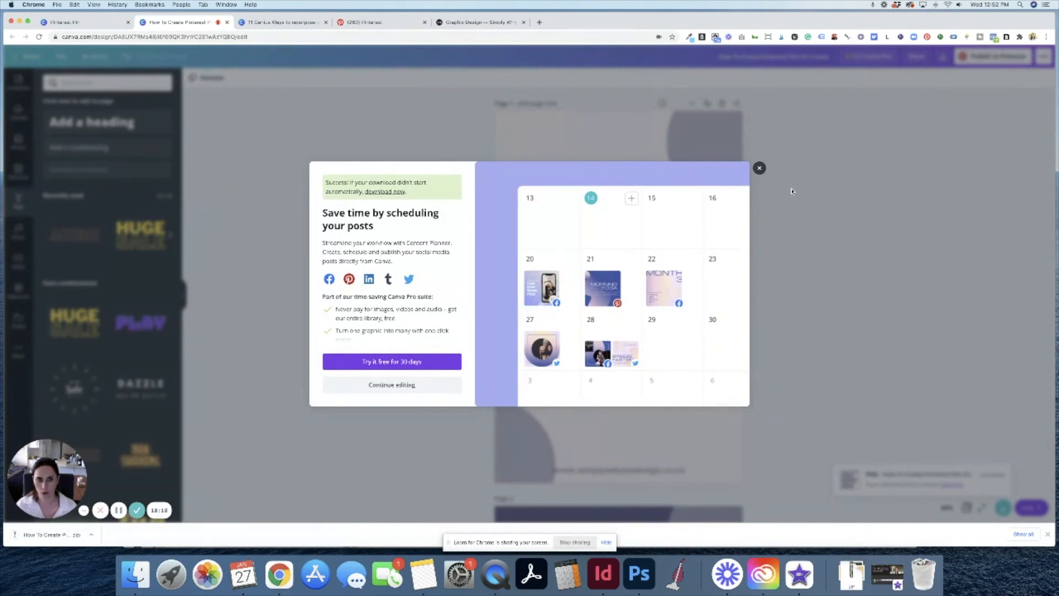
{"action": "left_click", "coordinate": [759, 169]}
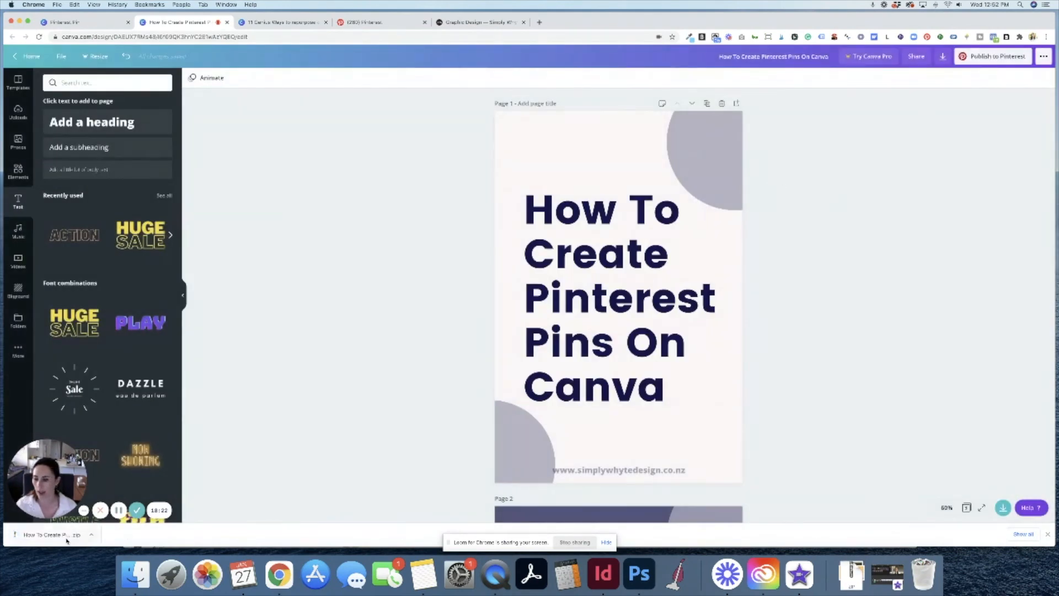
Locate the downloaded zip in Finder, extract it and open the resulting "How To Create Pinterest Pins On Canva" folder
{"action": "left_click", "coordinate": [91, 534]}
{"action": "left_click", "coordinate": [147, 533]}
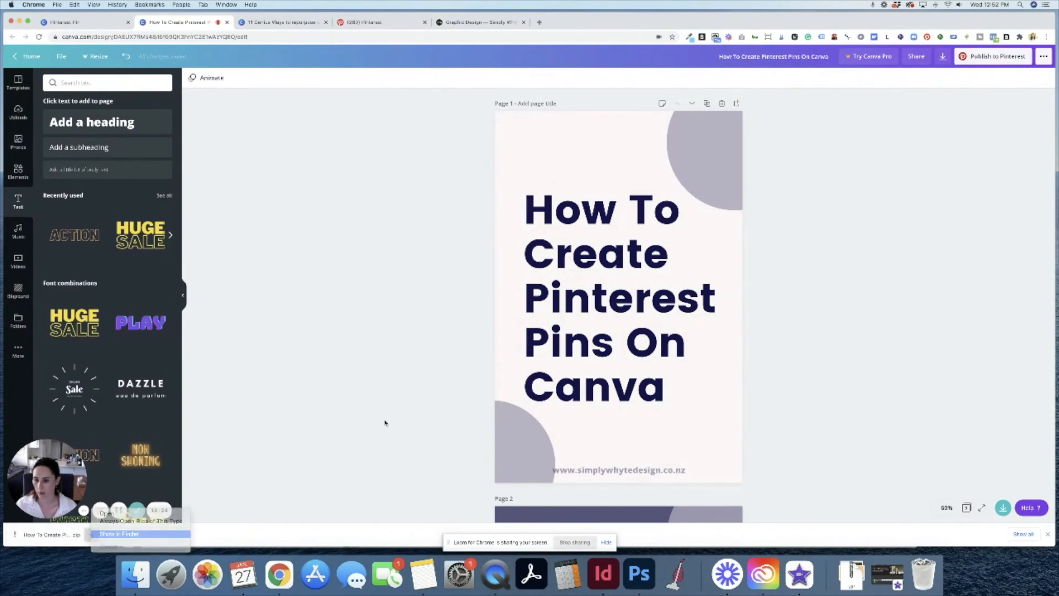
{"action": "double_click", "coordinate": [683, 343]}
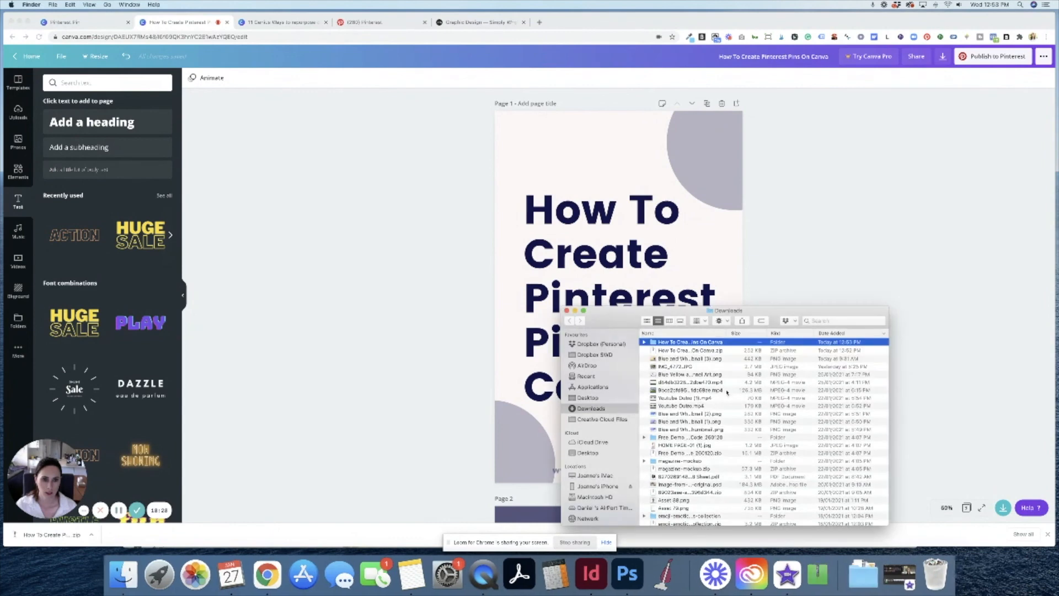
{"action": "double_click", "coordinate": [652, 344]}
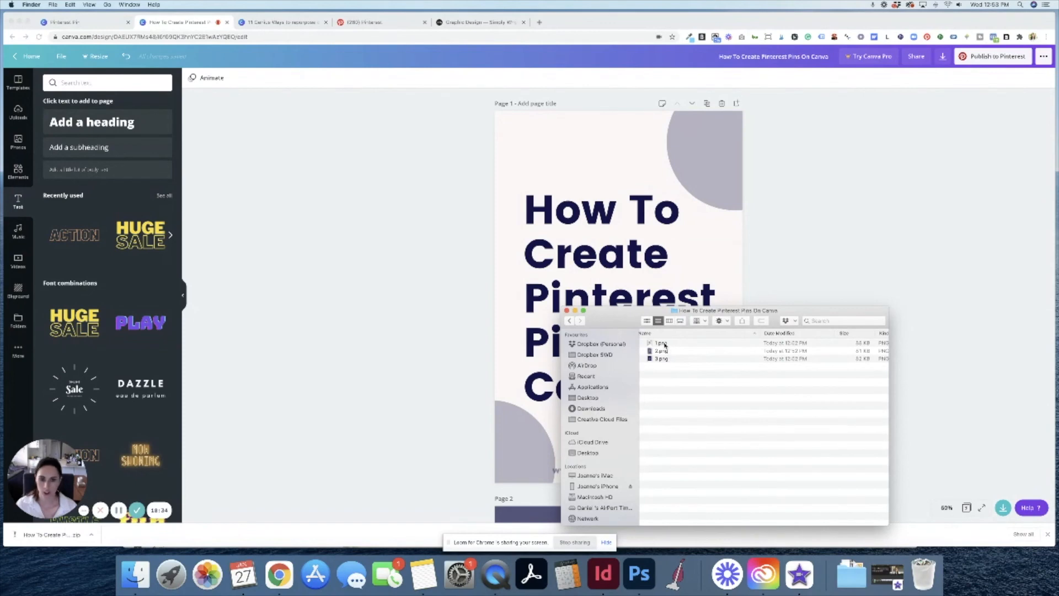
Copy the design's title from Canva and rename 1.png in Finder as "How To Create Pinterest Pins On Canva_1.png"
{"action": "left_click", "coordinate": [794, 68]}
{"action": "key", "text": "super+a"}
{"action": "key", "text": "super+c"}
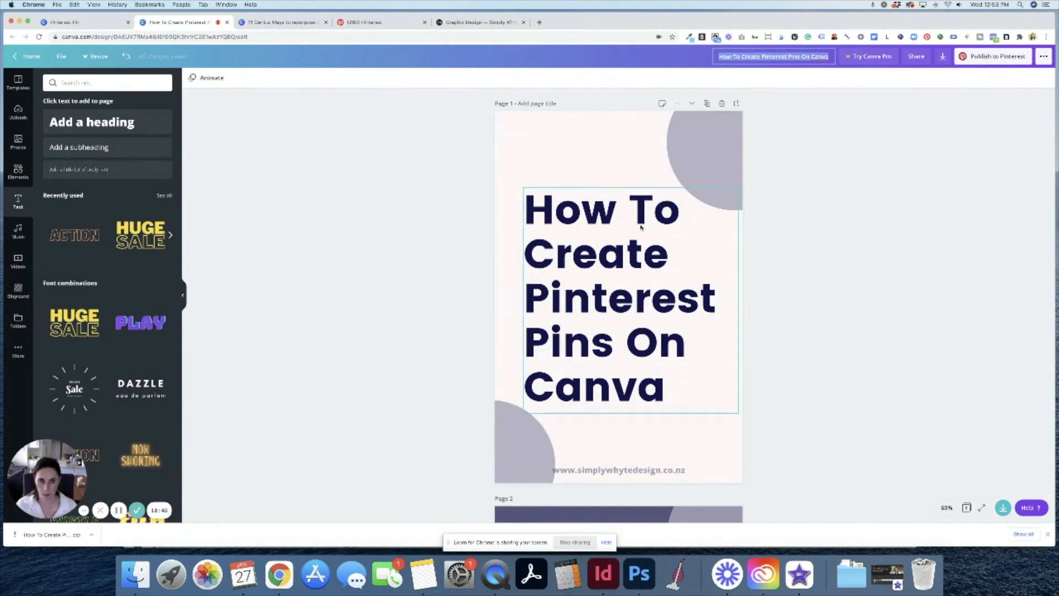
{"action": "key", "text": "ctrl+Up"}
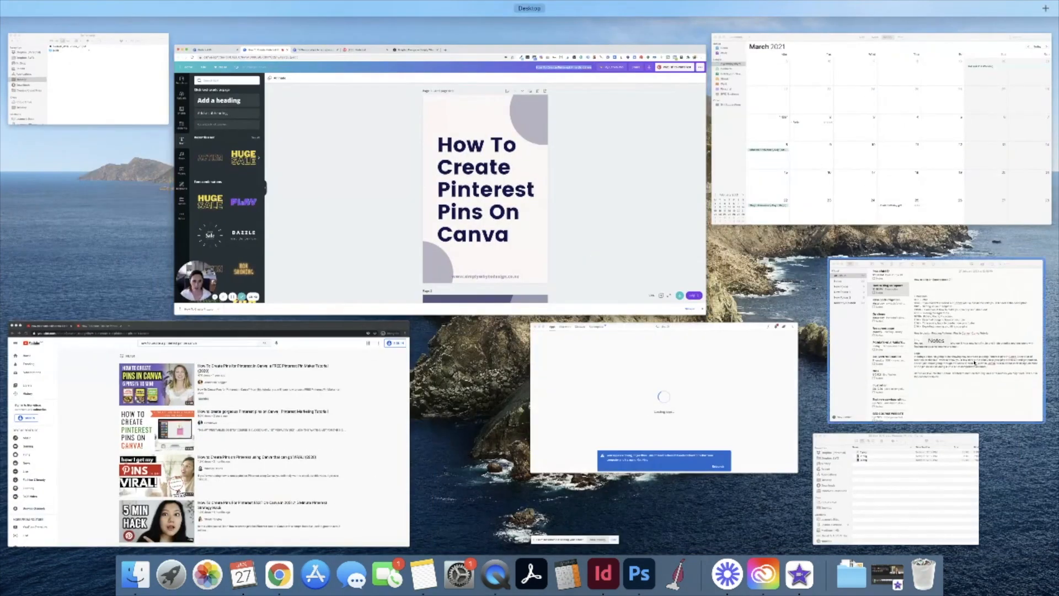
{"action": "left_click", "coordinate": [890, 469]}
{"action": "left_click", "coordinate": [706, 345]}
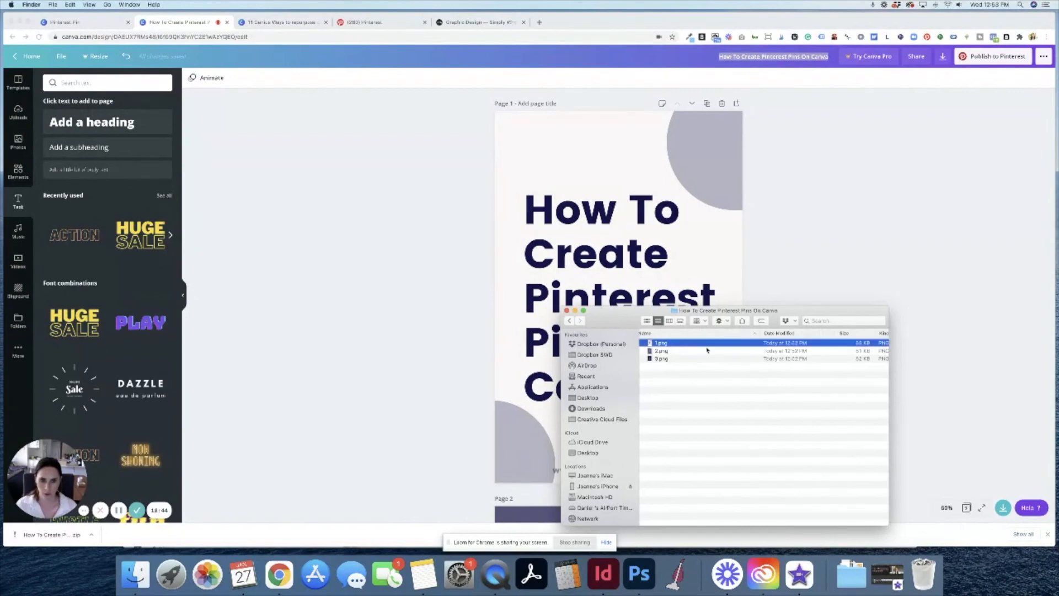
{"action": "key", "text": "Return"}
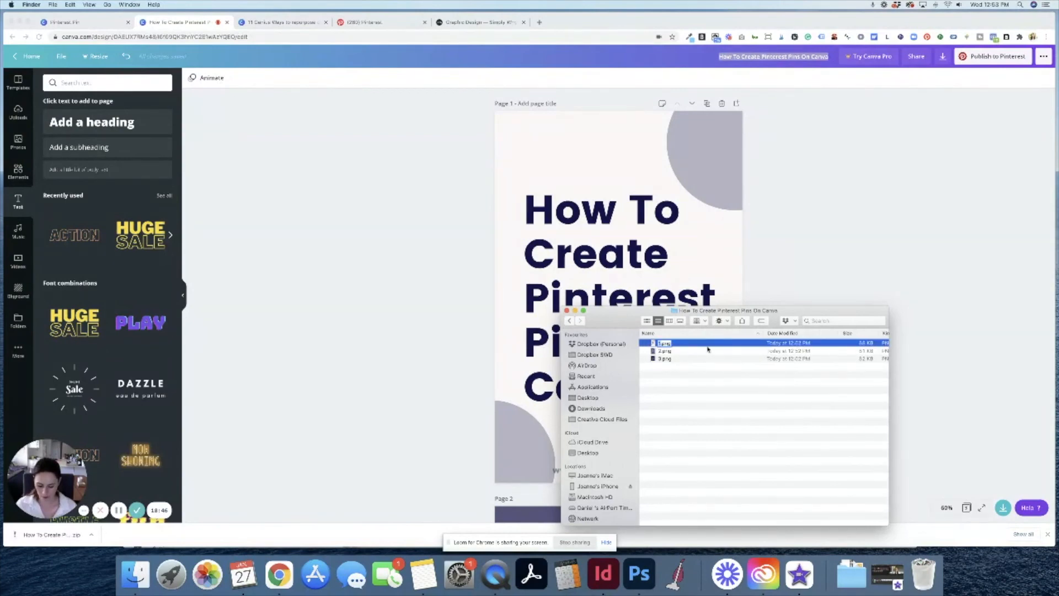
{"action": "key", "text": "super+v"}
{"action": "type", "text": "_1"}
{"action": "key", "text": "Return"}
Rename 2.png as "How To Create Pinterest Pins On Canva_2.png"
{"action": "left_click", "coordinate": [707, 346]}
{"action": "key", "text": "Return"}
{"action": "key", "text": "super+v"}
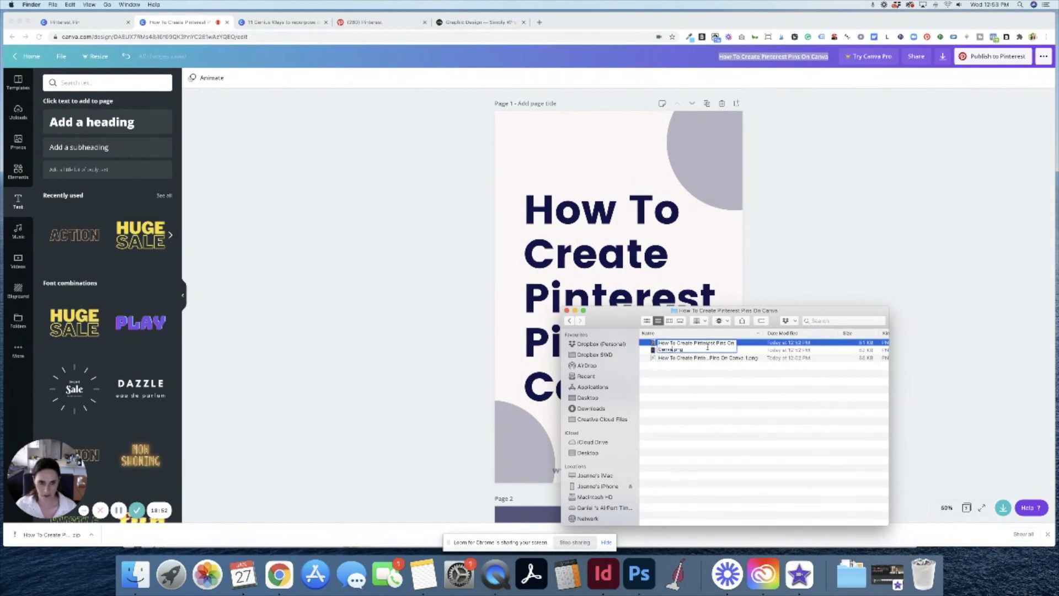
{"action": "type", "text": "_2"}
{"action": "key", "text": "Return"}
Rename 3.png as "How To Create Pinterest Pins On Canva_3.png"
{"action": "left_click", "coordinate": [708, 345]}
{"action": "key", "text": "Return"}
{"action": "key", "text": "Left"}
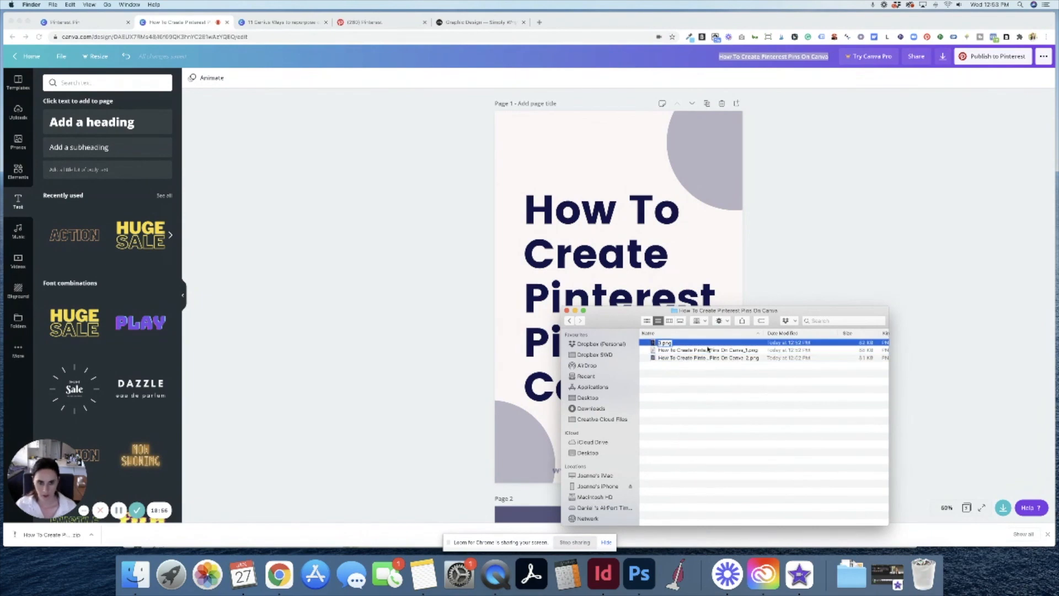
{"action": "key", "text": "super+v"}
{"action": "type", "text": "_"}
{"action": "key", "text": "Return"}
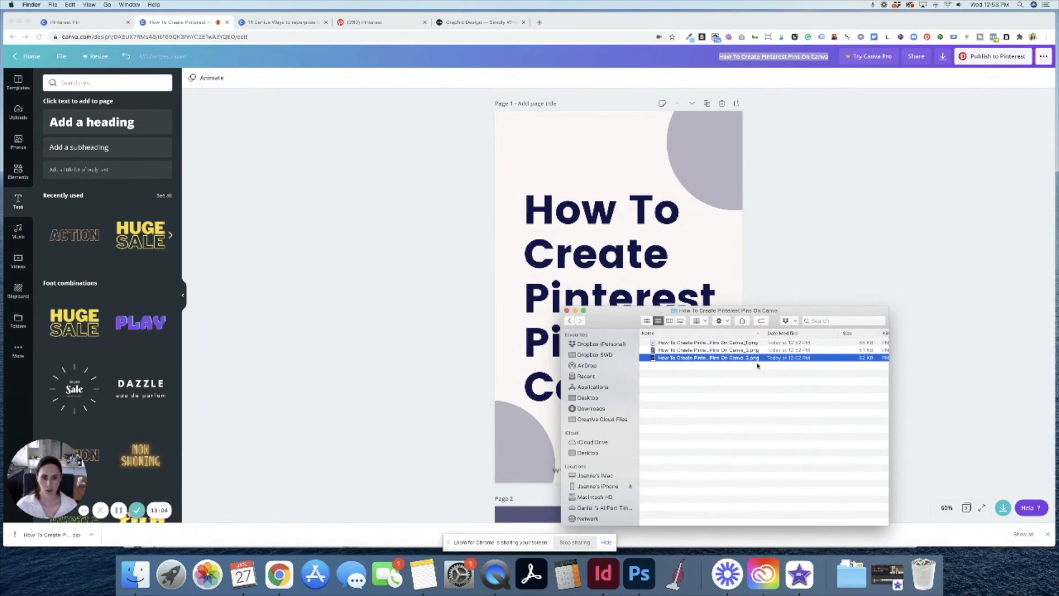
Preview the three renamed pin images one after another, close the preview and return to the Canva design
{"action": "key", "text": "Up"}
{"action": "key", "text": "Up"}
{"action": "key", "text": "space"}
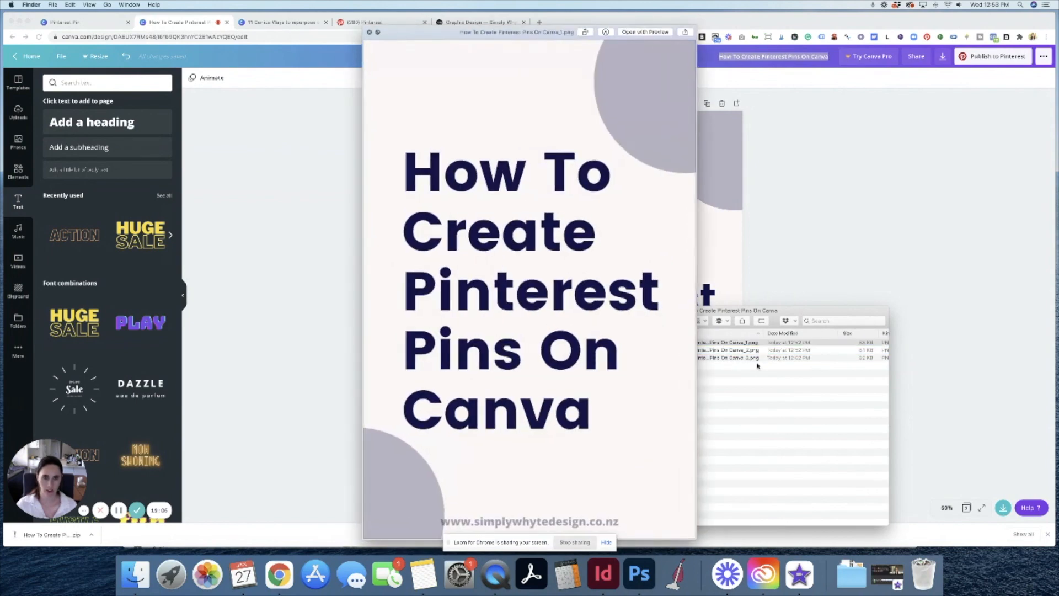
{"action": "key", "text": "Down"}
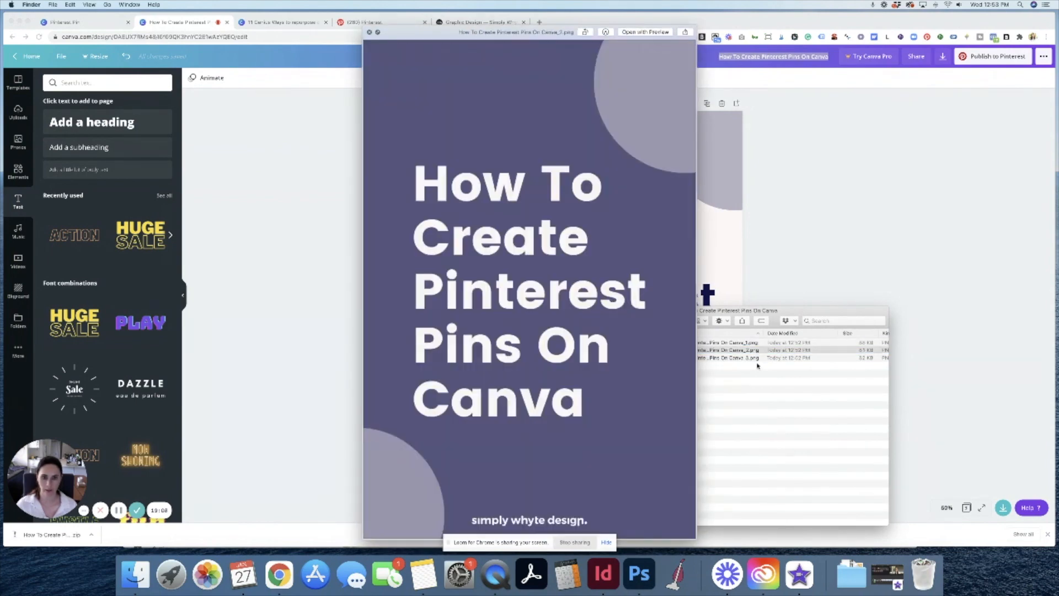
{"action": "key", "text": "Down"}
{"action": "key", "text": "Up"}
{"action": "key", "text": "Up"}
{"action": "key", "text": "space"}
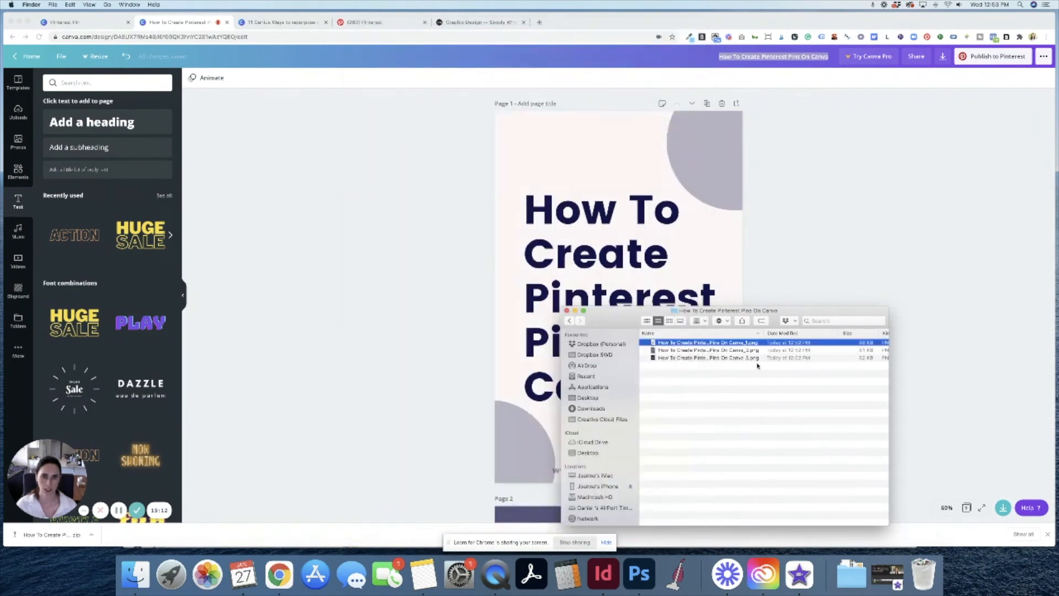
{"action": "left_click", "coordinate": [442, 425]}
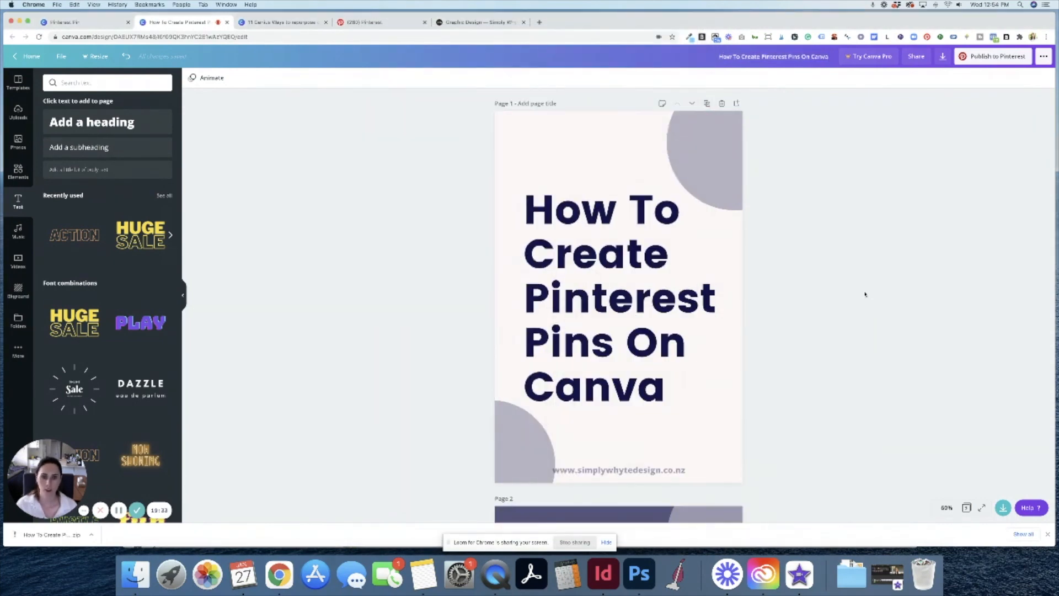